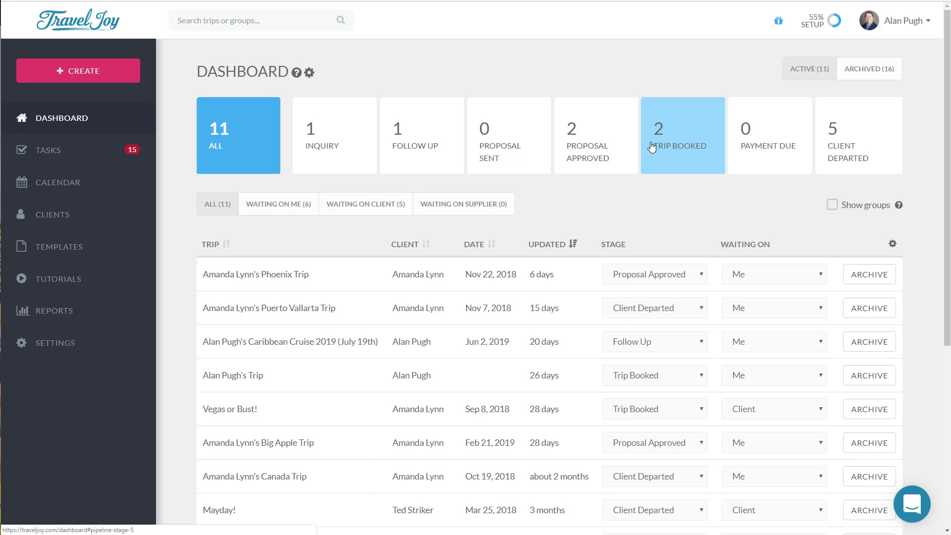
View the active trips in the Inquiry and Proposal Approved stages, and return to the list of all stages.
click(331, 143)
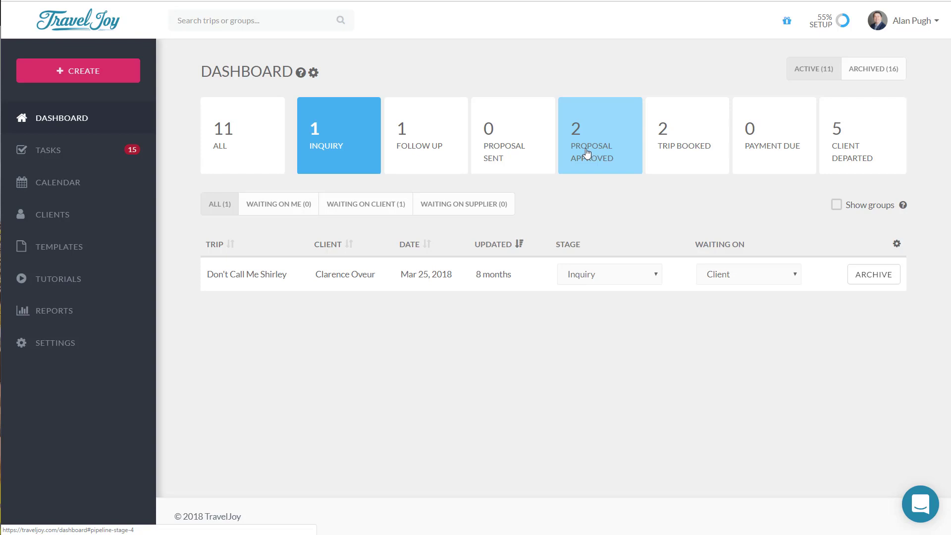
click(605, 142)
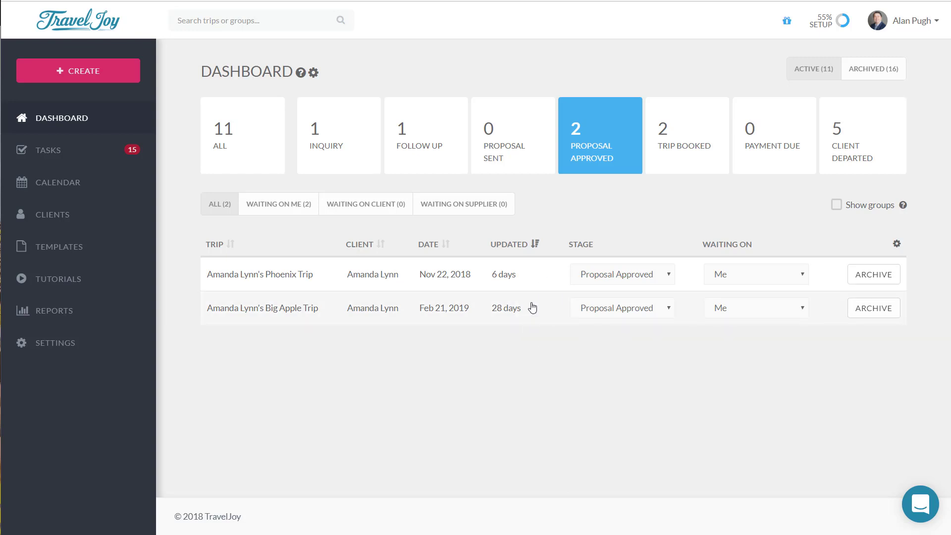
click(242, 131)
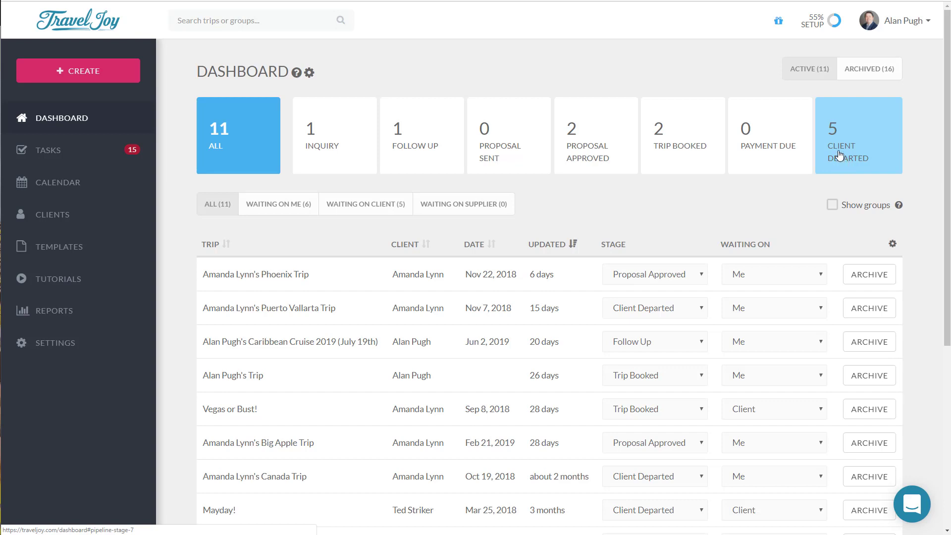
Open the pipeline stage editor, look through the stage names, descriptions and move rules, and close it without saving.
click(309, 74)
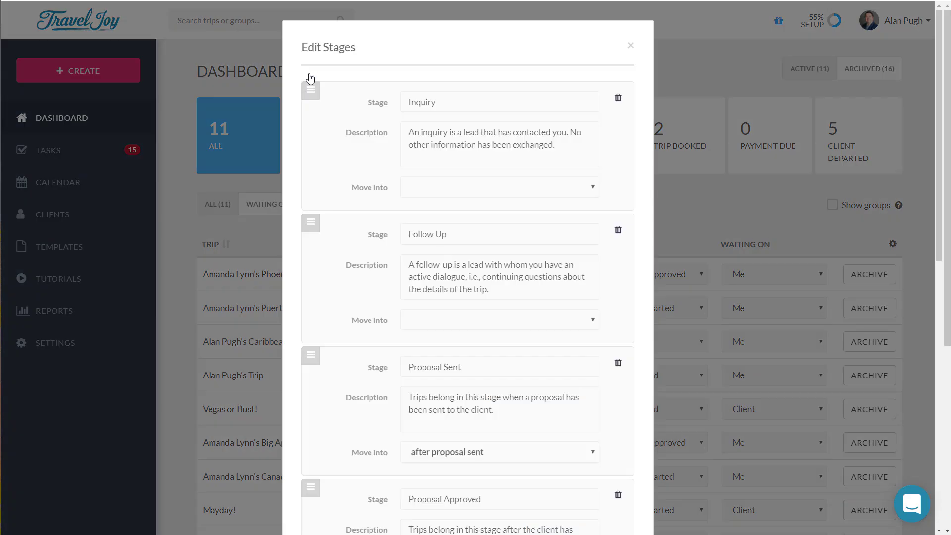
drag(311, 90, 319, 132)
click(425, 106)
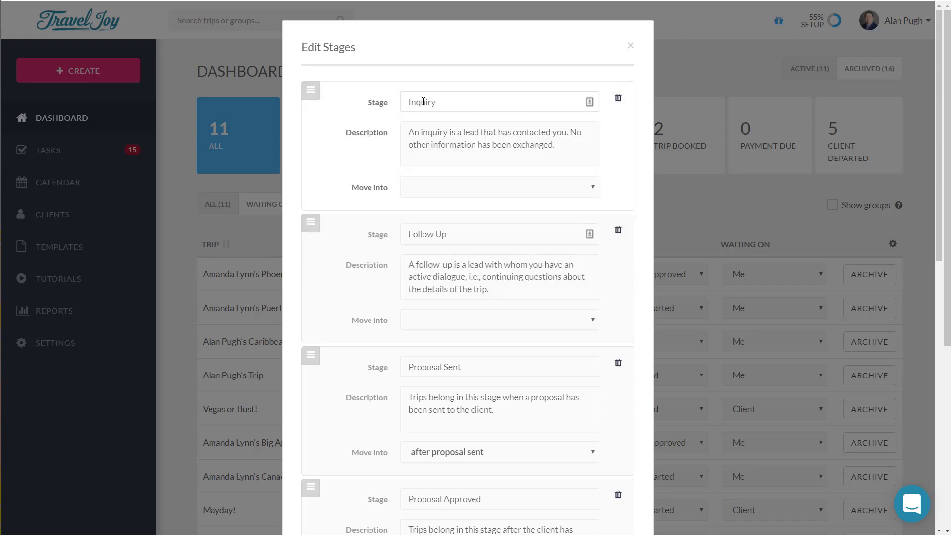
click(447, 131)
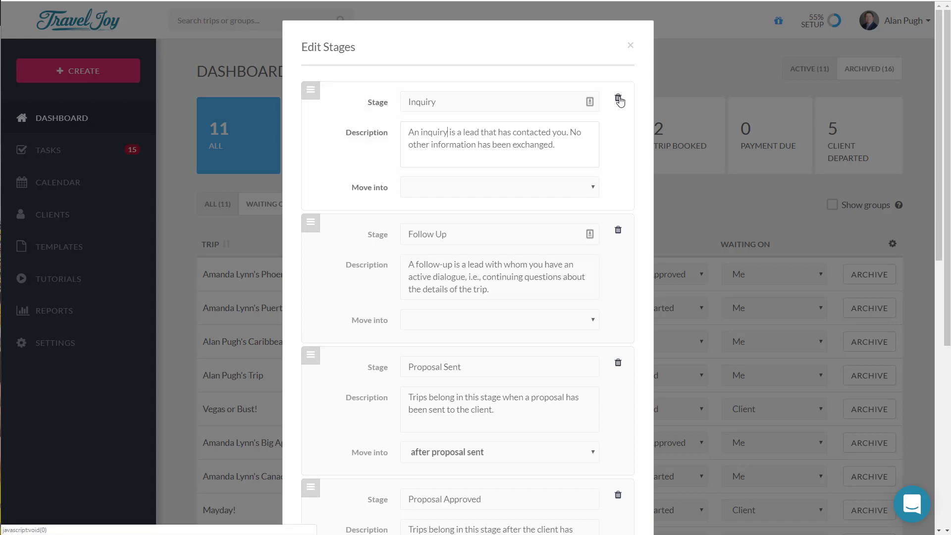
scroll(602, 222, down, 10)
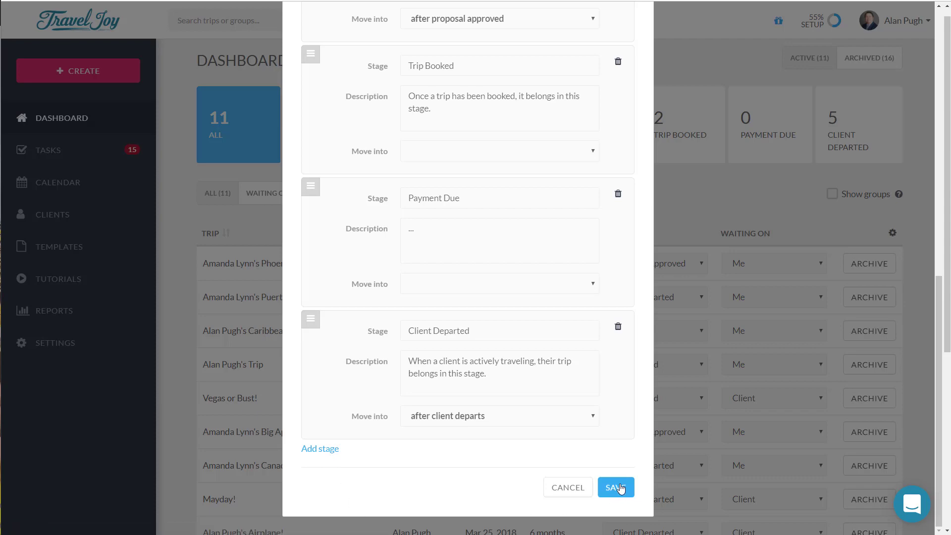
click(562, 493)
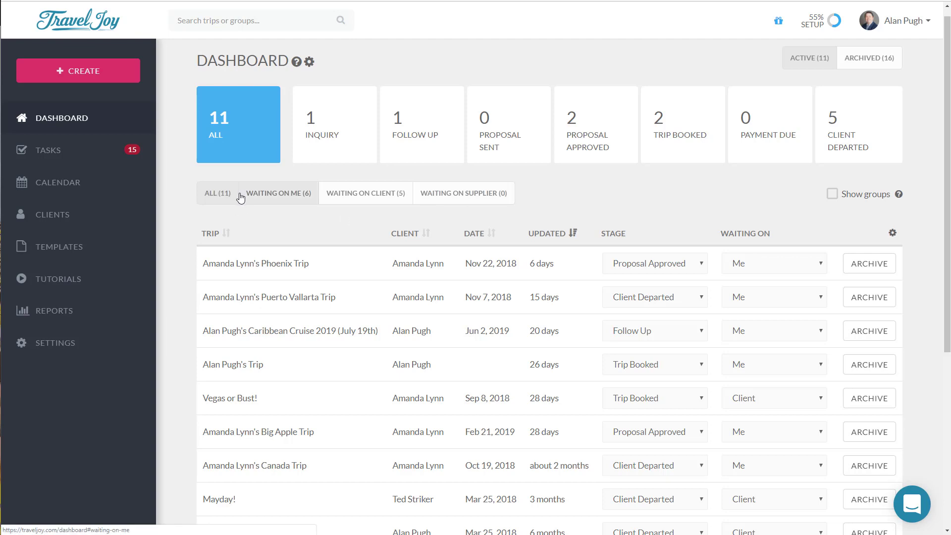
Filter the active trips to those waiting on me, and return to the unfiltered list.
click(294, 196)
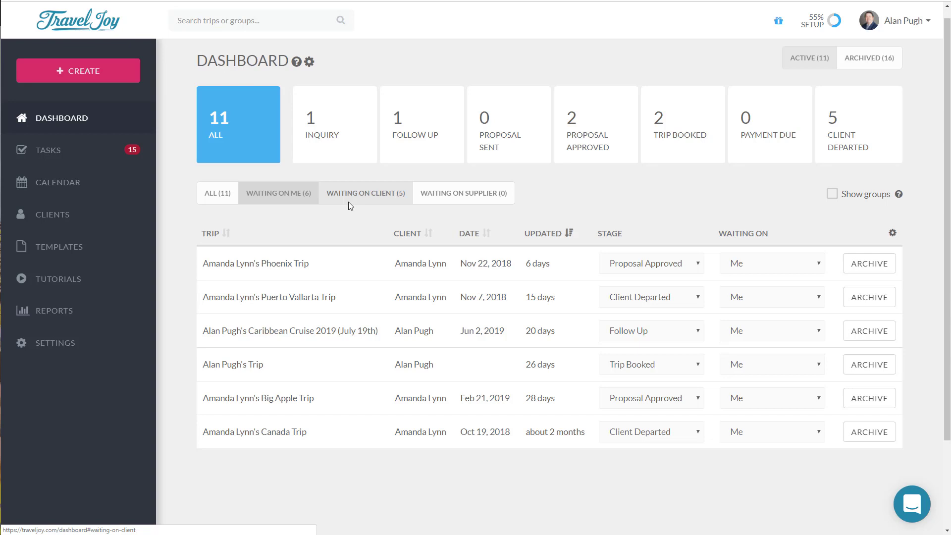
click(217, 199)
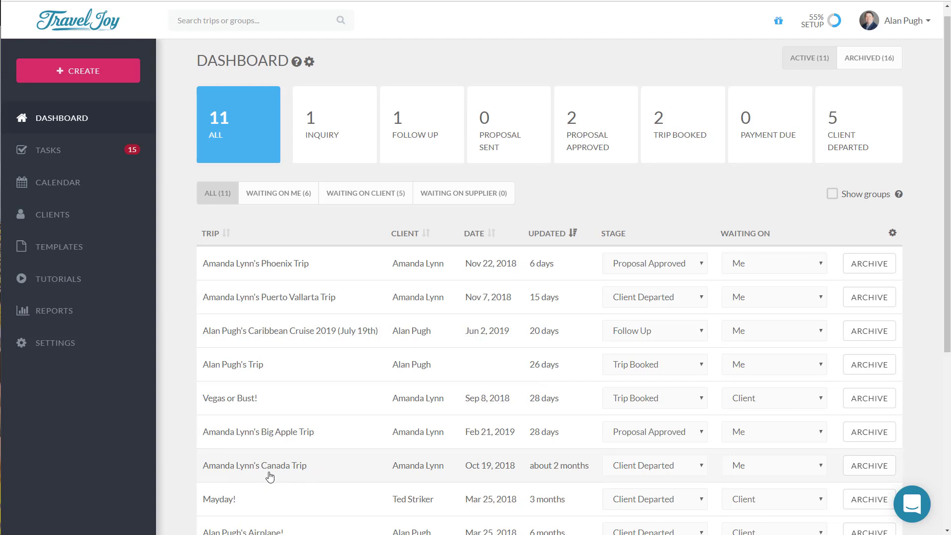
Archive the Canada trip with the reason Completed.
click(861, 469)
scroll(931, 424, down, 3)
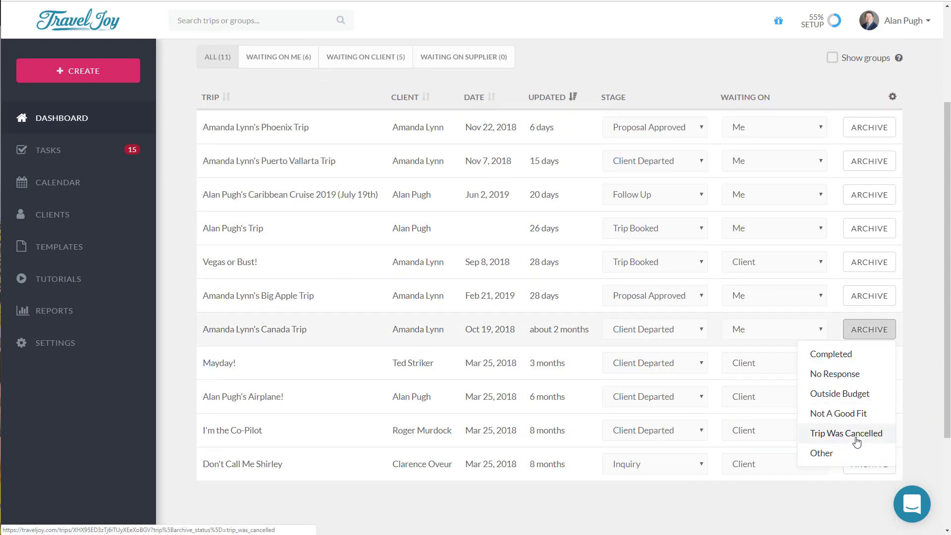
click(844, 363)
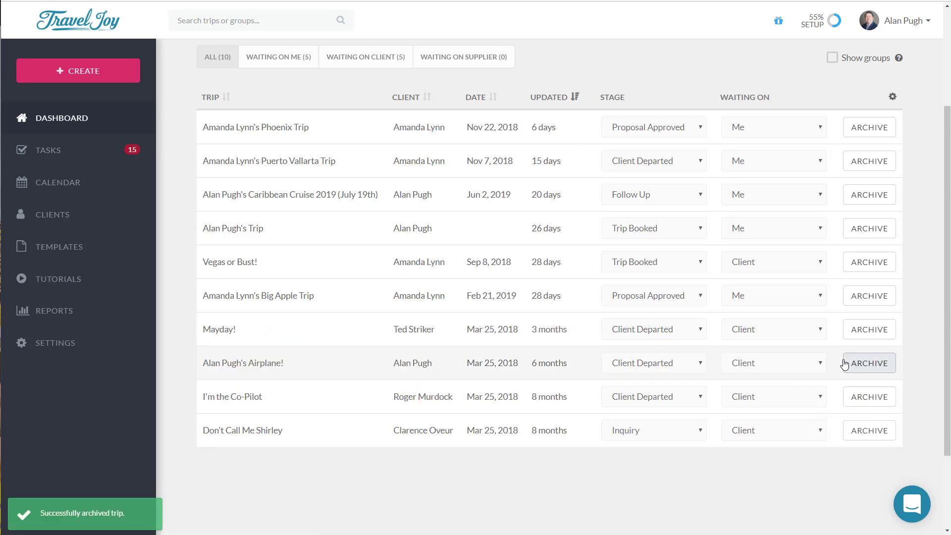
Look through the archived trips for the Canada trip and its un-archive option, and return to the active trips.
scroll(842, 366, up, 3)
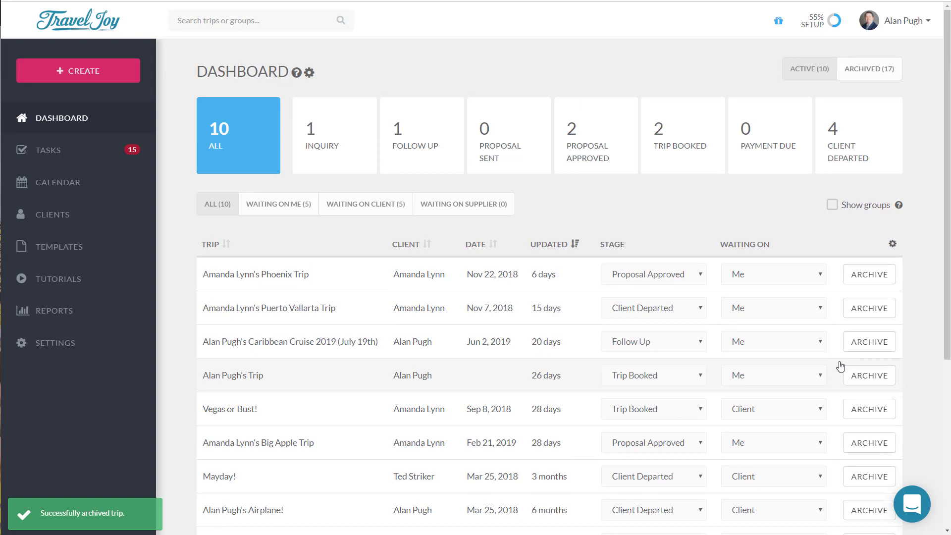
click(874, 75)
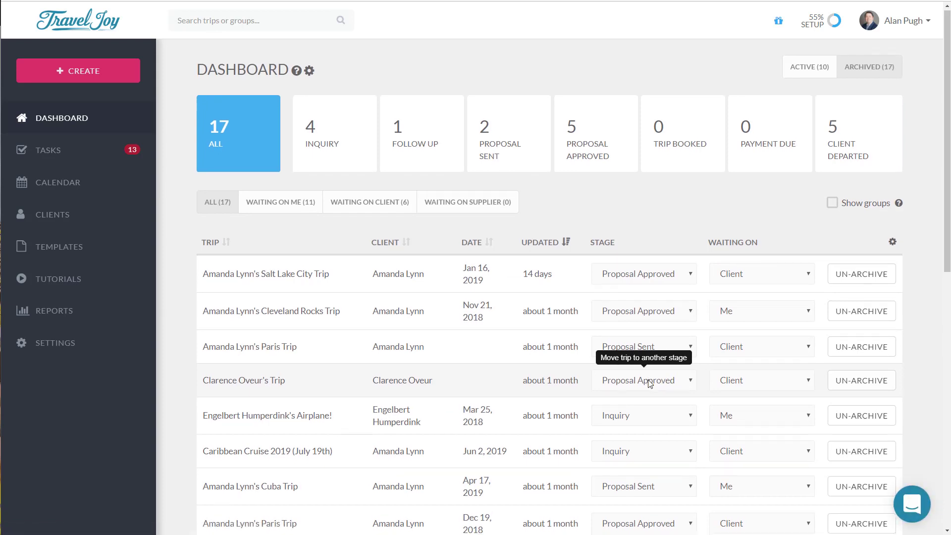
scroll(656, 383, down, 3)
scroll(650, 384, down, 3)
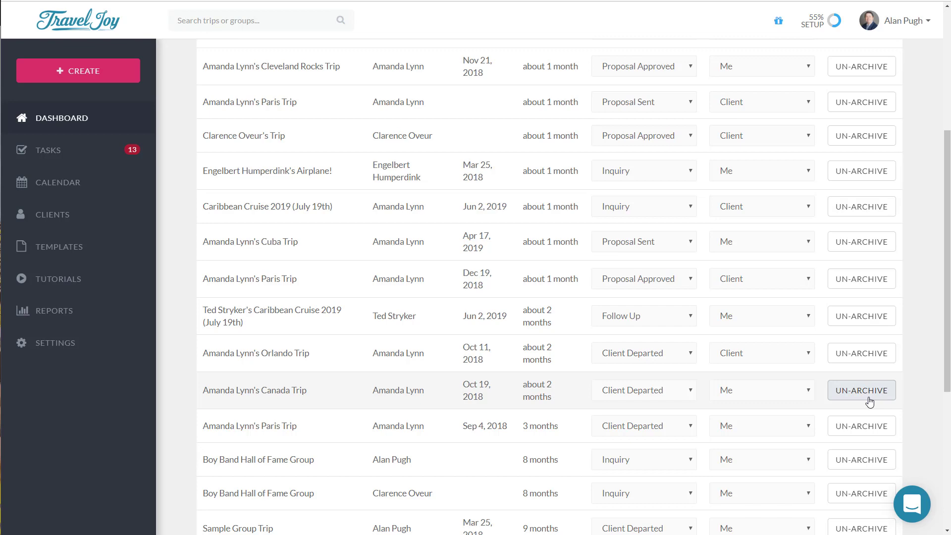
scroll(837, 381, up, 5)
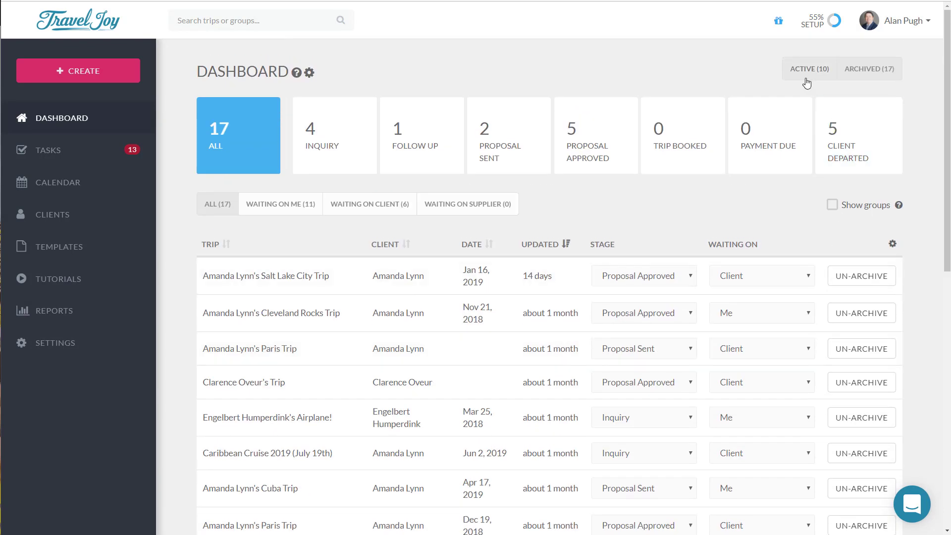
click(809, 73)
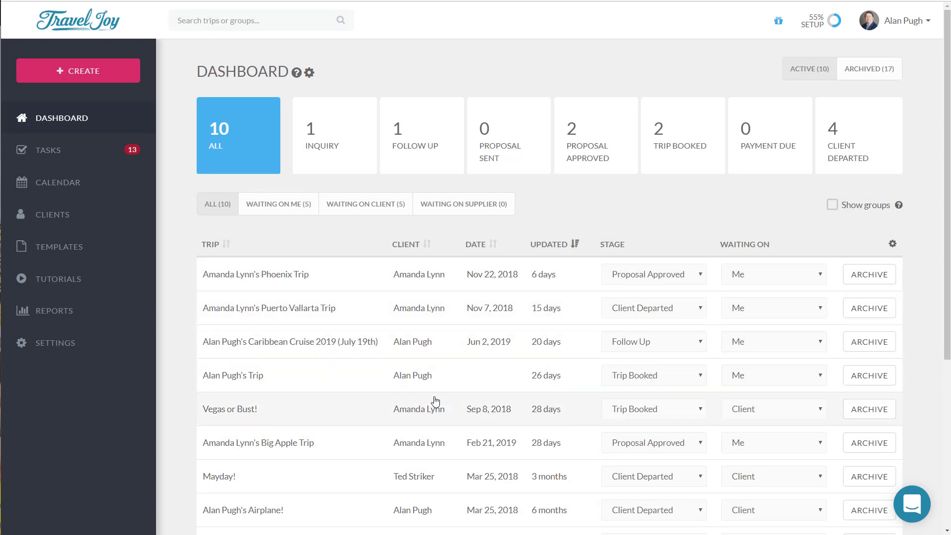
Sort the active trips by trip, client and date, and finish with the most recently updated trips first.
click(223, 247)
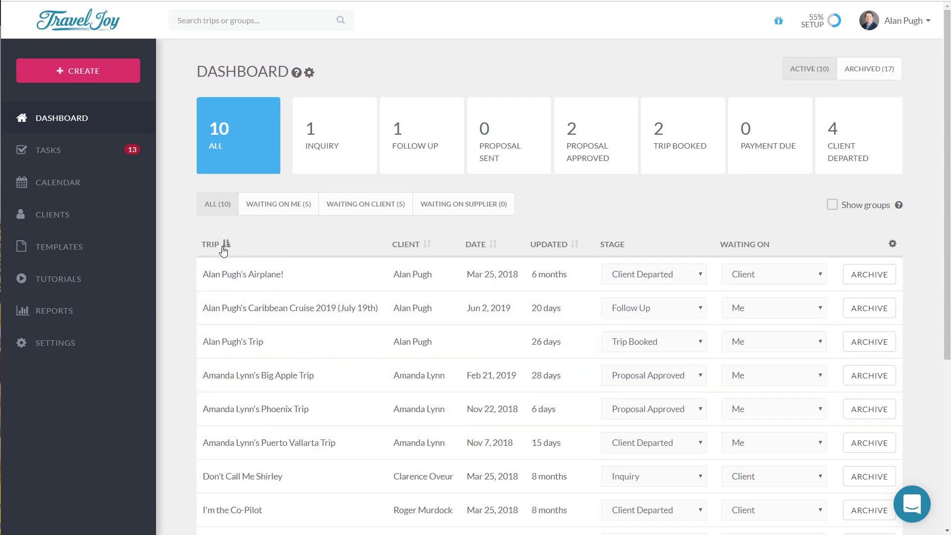
click(409, 245)
click(491, 246)
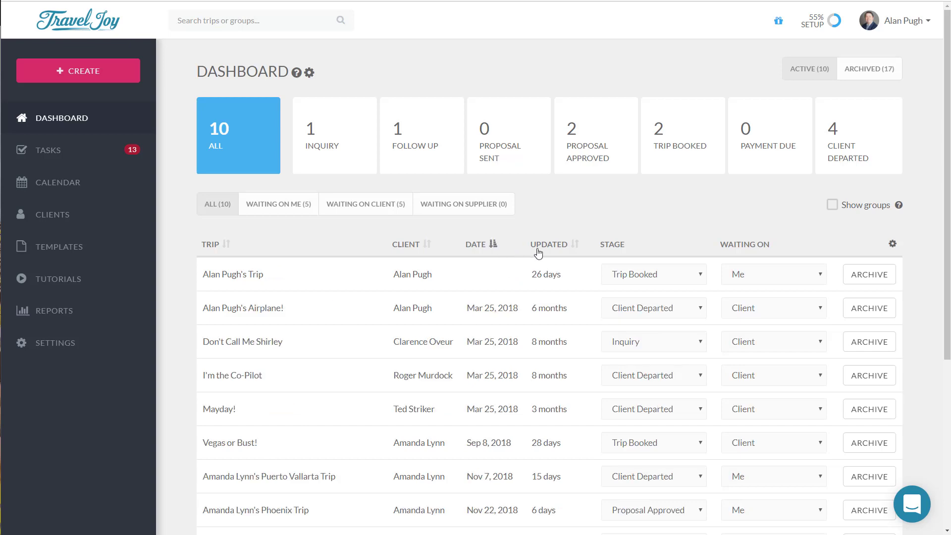
click(561, 250)
click(562, 251)
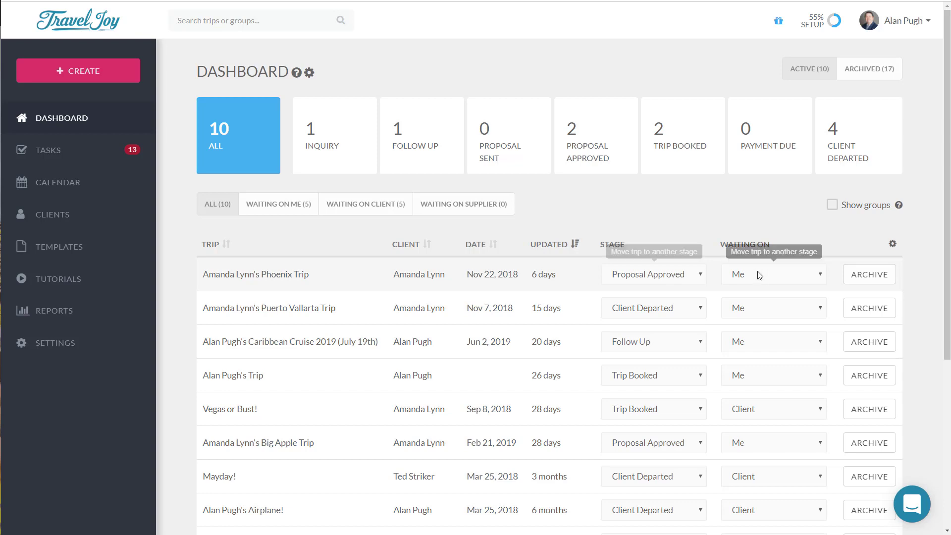
Move the Phoenix trip to the Proposal Sent stage and set it as waiting on Client.
click(663, 271)
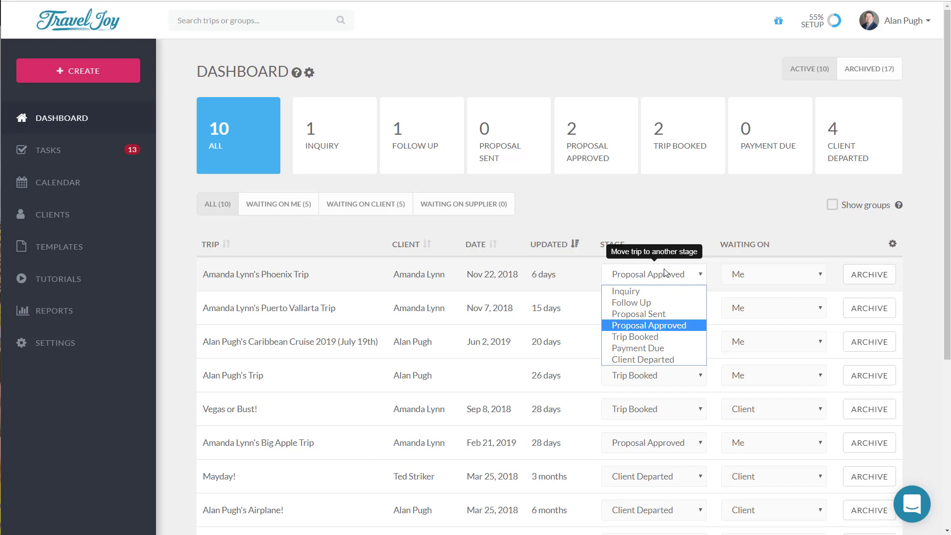
click(665, 314)
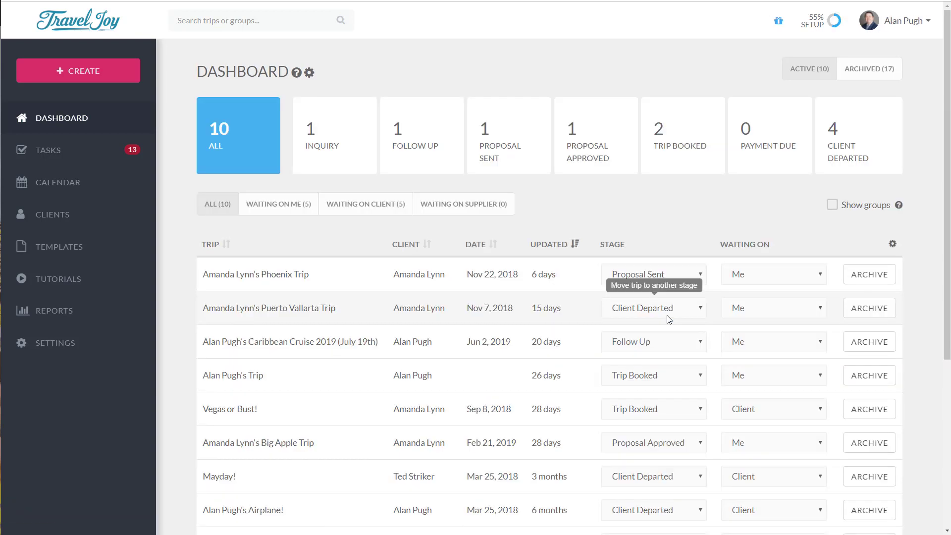
click(748, 275)
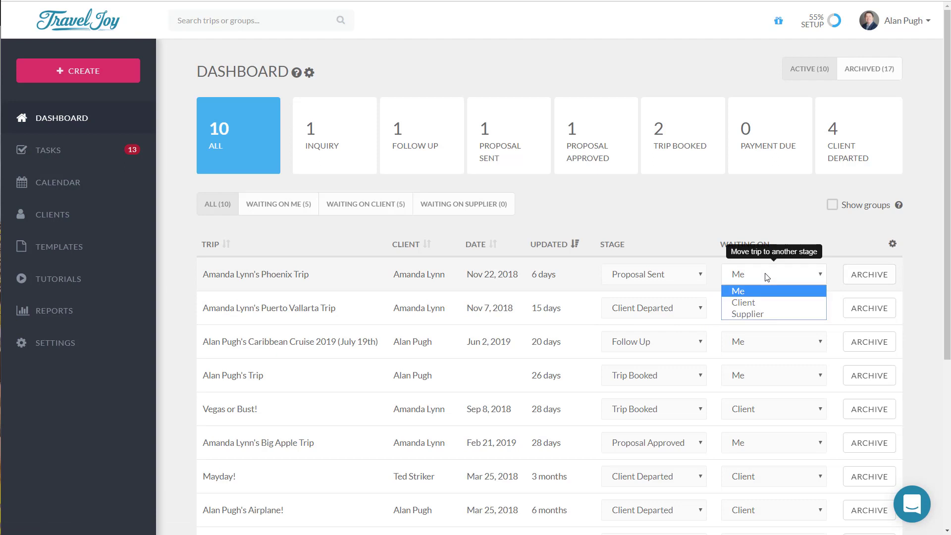
click(755, 302)
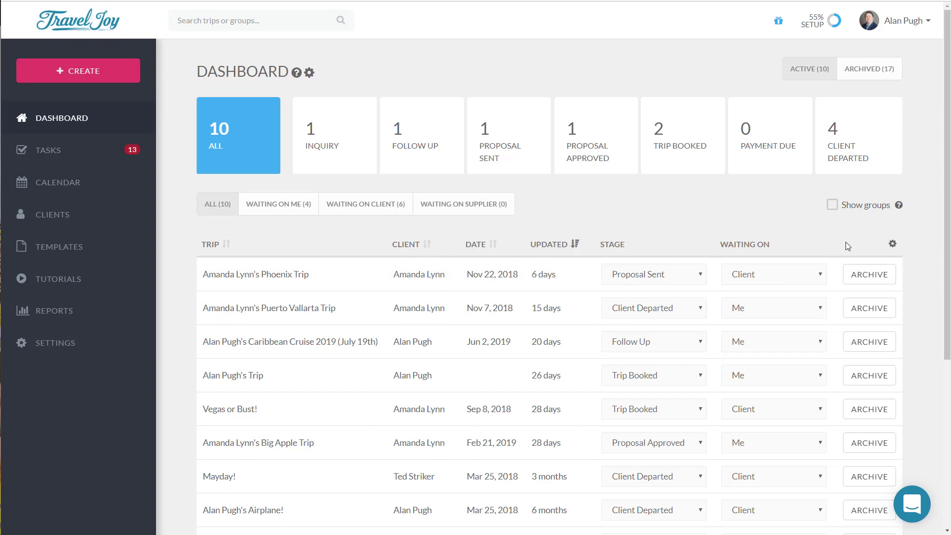
Hide the Date, Updated, Stage and Waiting On columns of the trip list, and show all of them again.
click(892, 243)
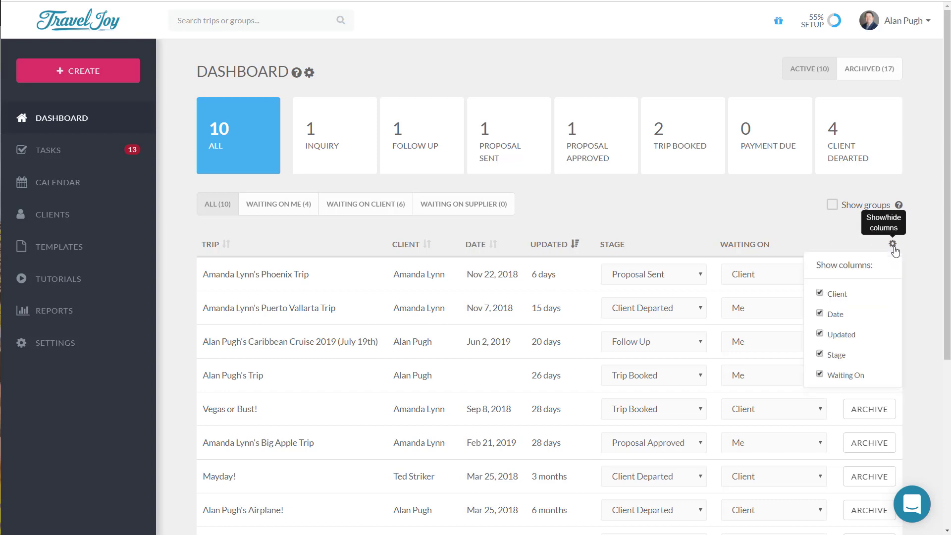
click(840, 316)
click(841, 336)
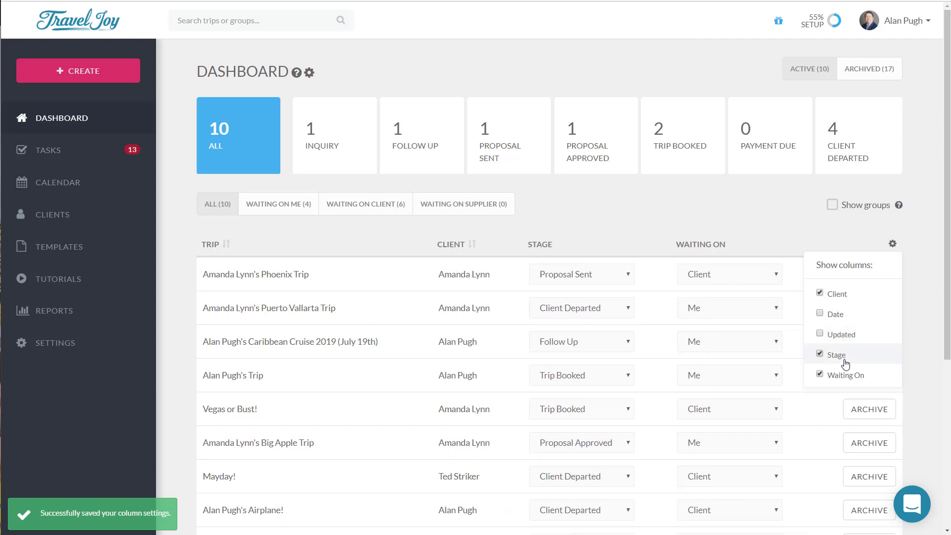
click(840, 356)
click(839, 376)
click(840, 355)
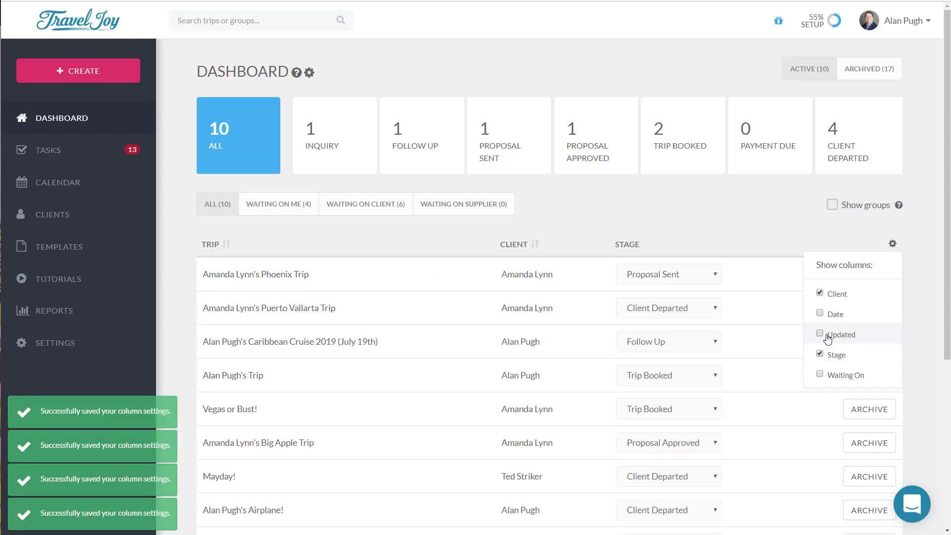
click(840, 335)
click(839, 314)
click(840, 373)
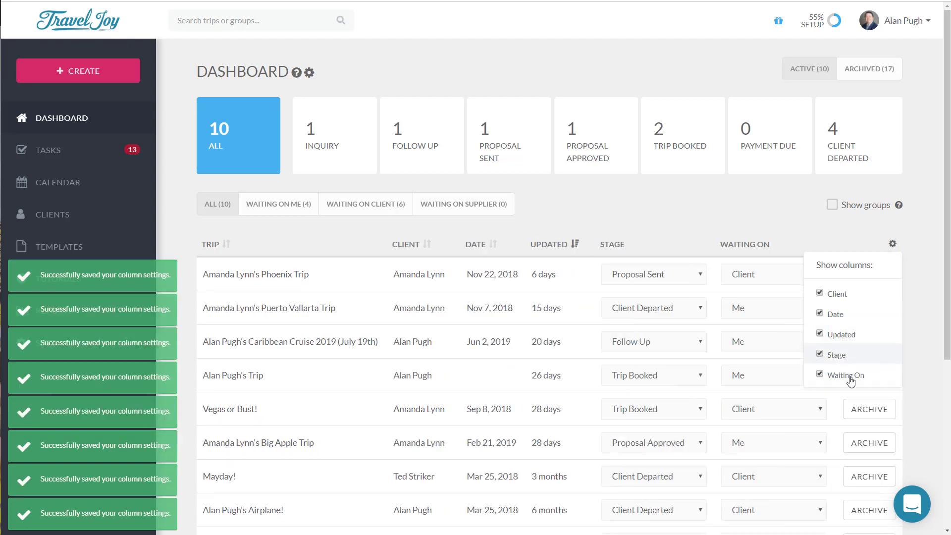
click(924, 246)
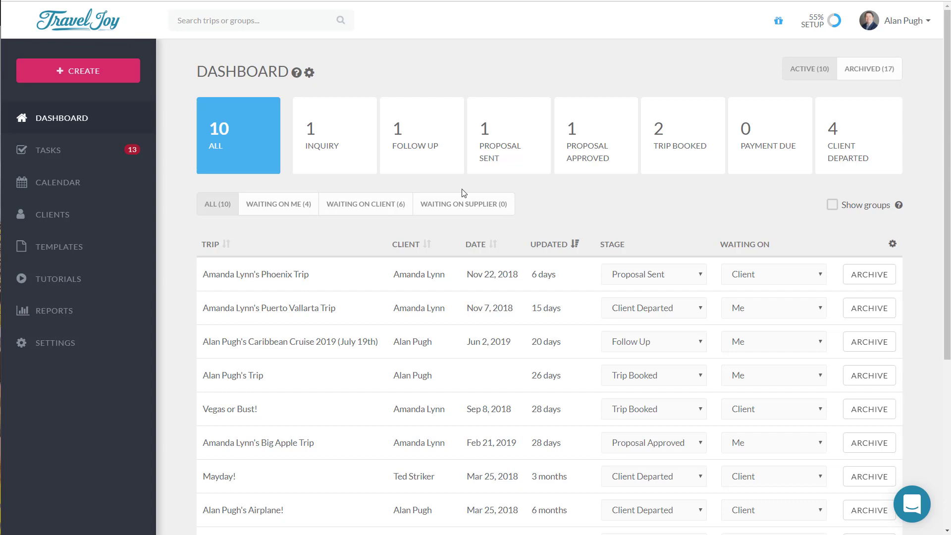
Open the task list, view the Overdue, Today, This Week and Completed tasks, and return to all tasks.
click(72, 157)
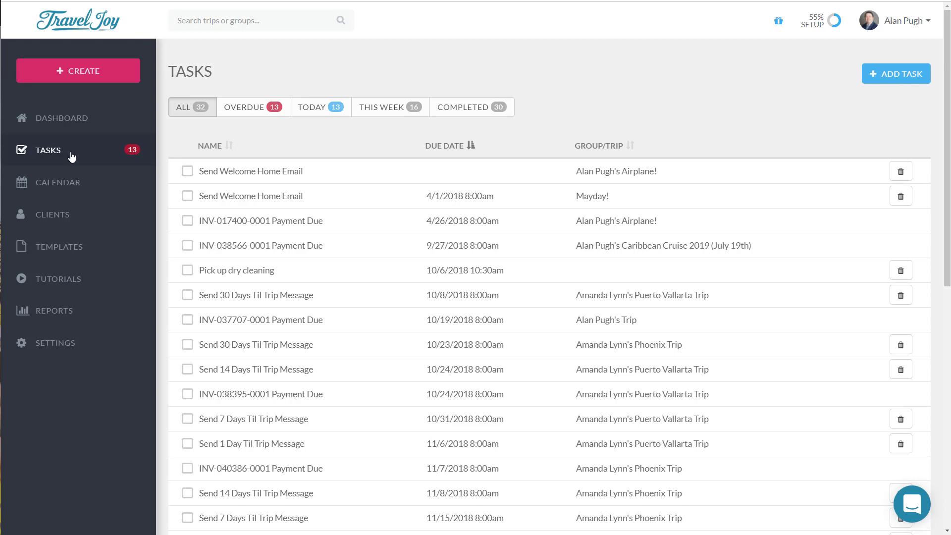
click(251, 108)
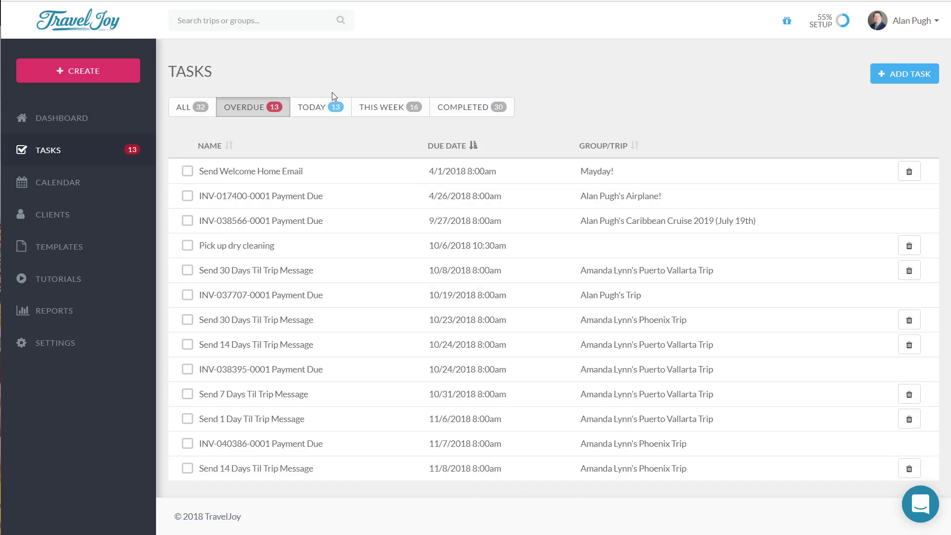
click(322, 107)
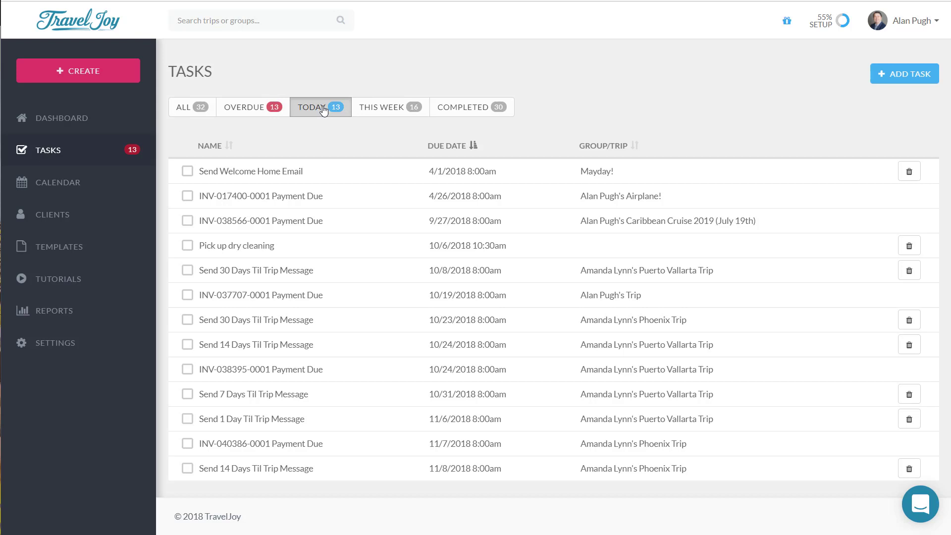
click(389, 109)
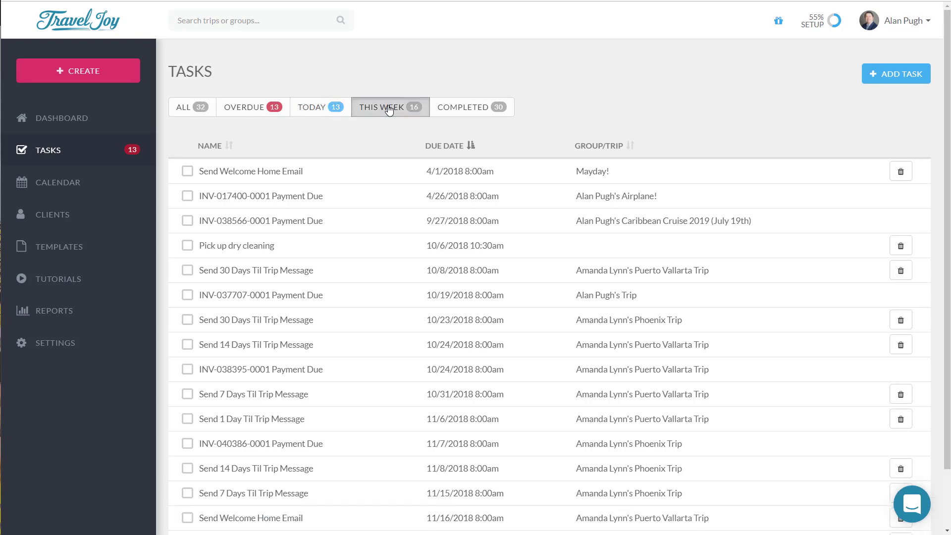
click(443, 112)
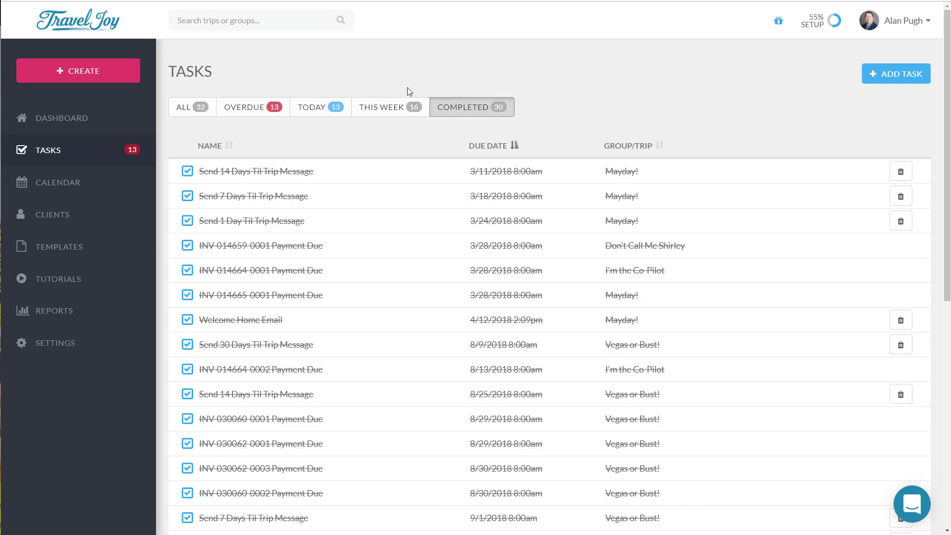
click(183, 108)
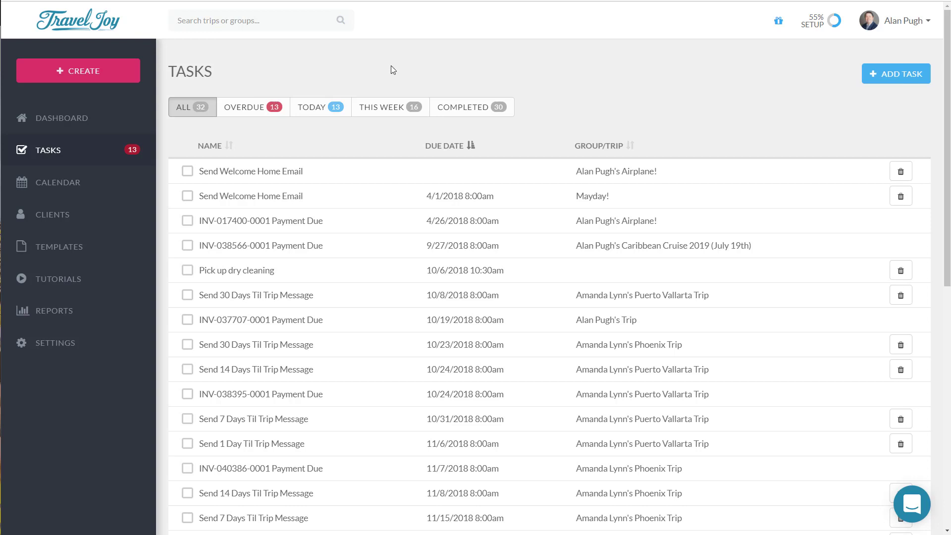
Mark the first two Send Welcome Home Email tasks and the first two invoice payment tasks as completed, and reload the task list.
click(188, 171)
click(188, 196)
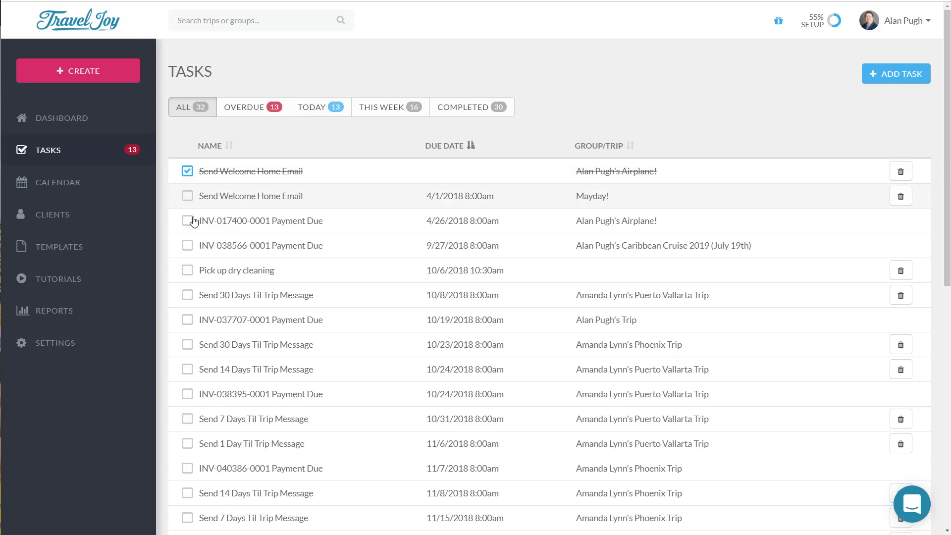
click(189, 221)
click(188, 245)
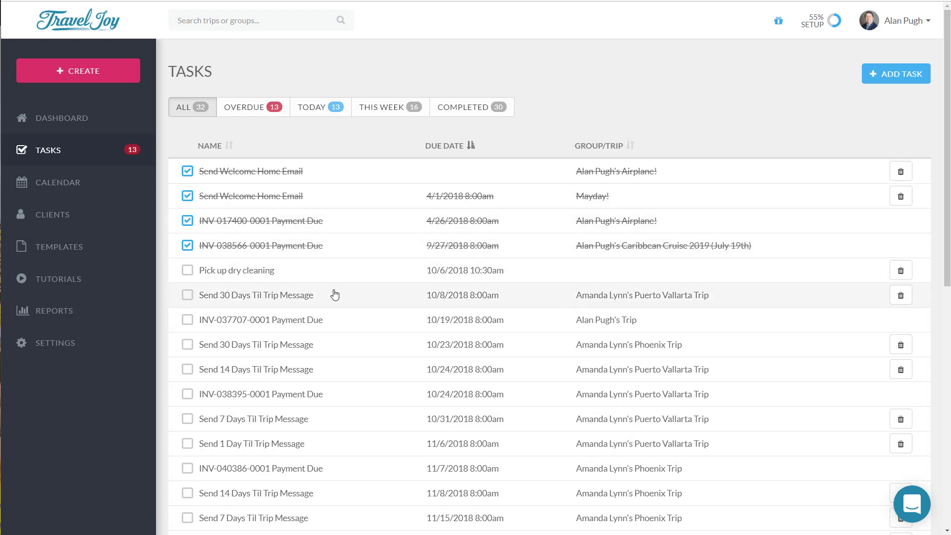
click(76, 129)
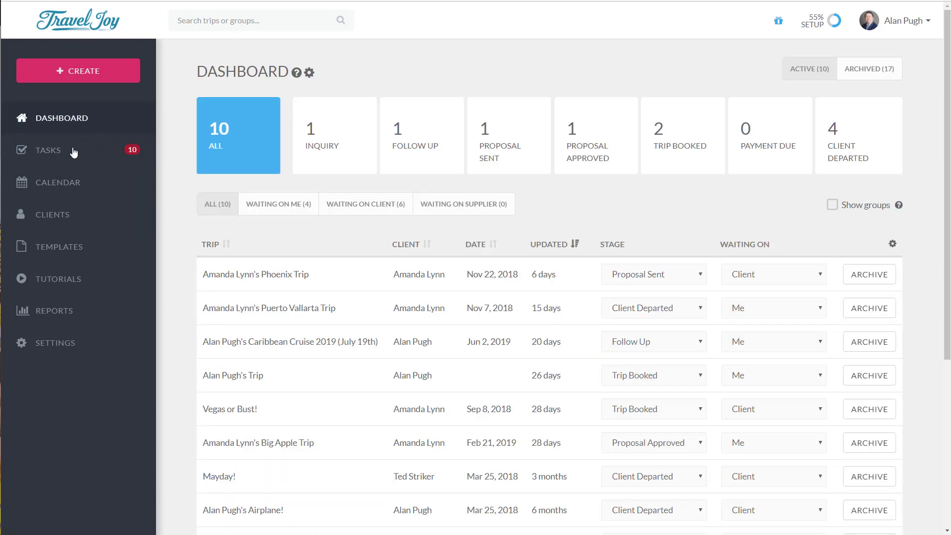
click(73, 151)
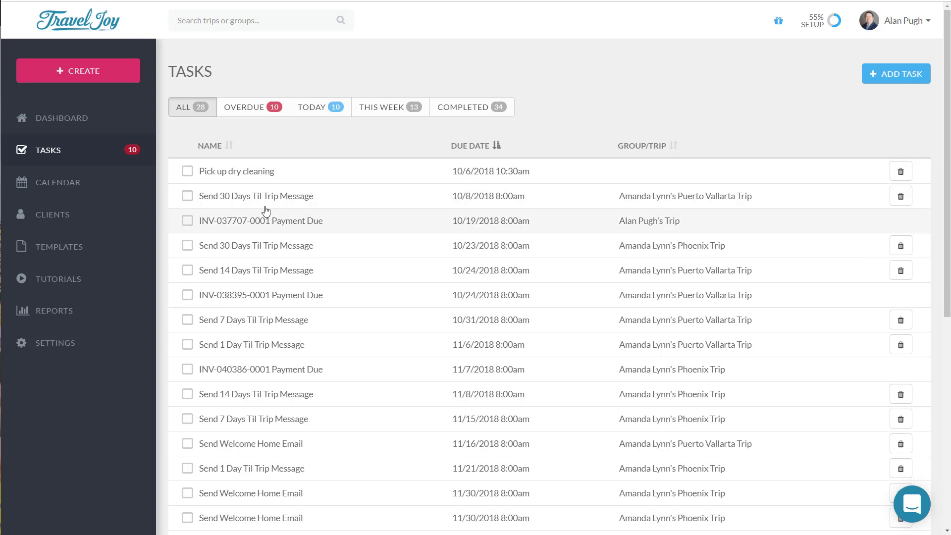
Open the calendar and view it by week and by day, returning to the month view.
click(71, 190)
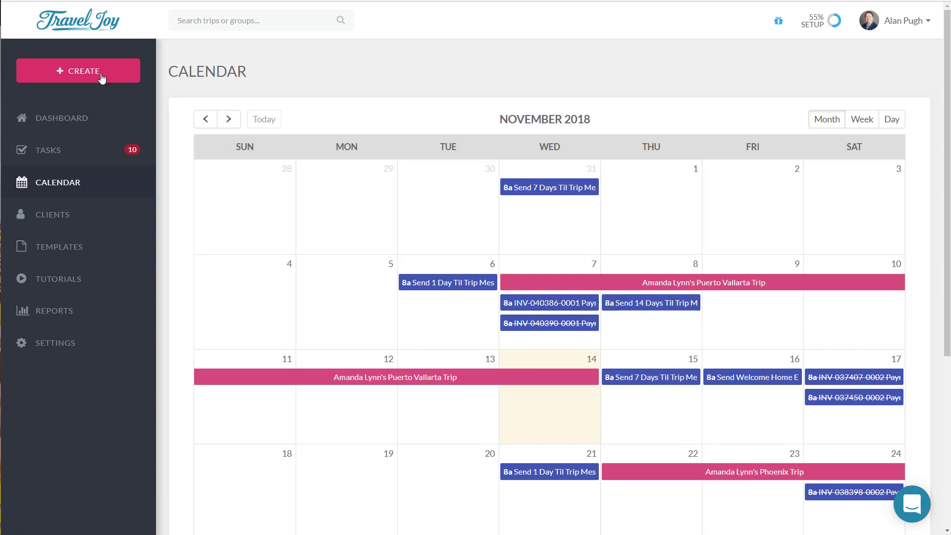
click(861, 121)
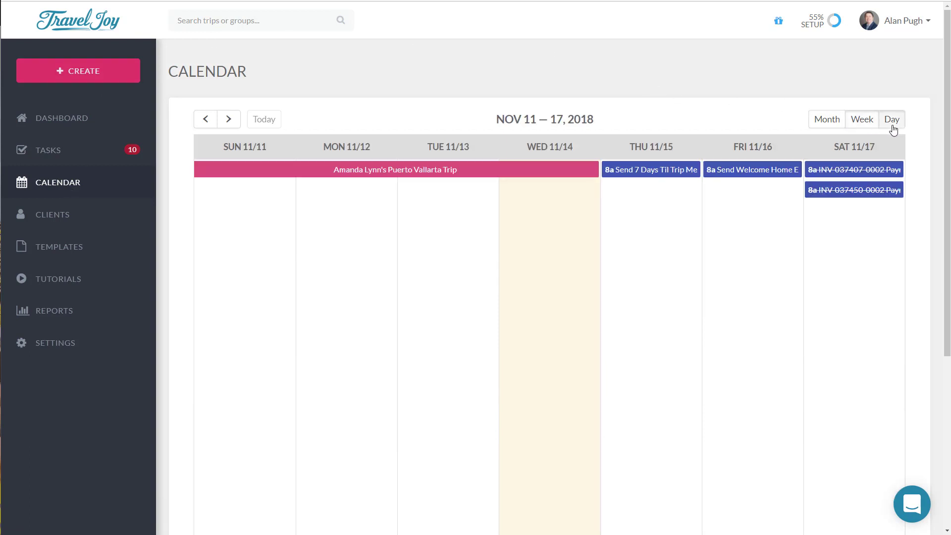
click(891, 123)
click(864, 123)
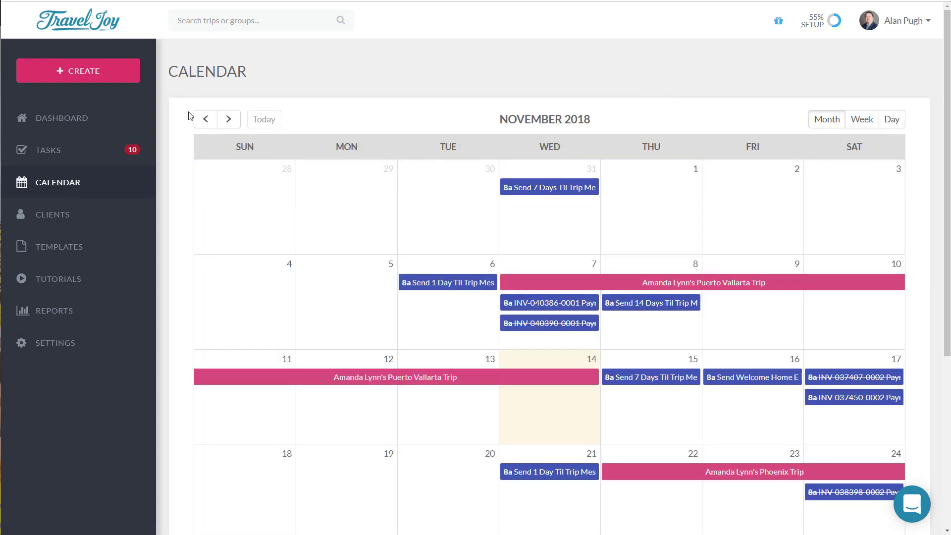
Browse the calendar forward to March 2019 and return to the current month.
click(229, 119)
click(228, 119)
click(229, 119)
click(229, 119)
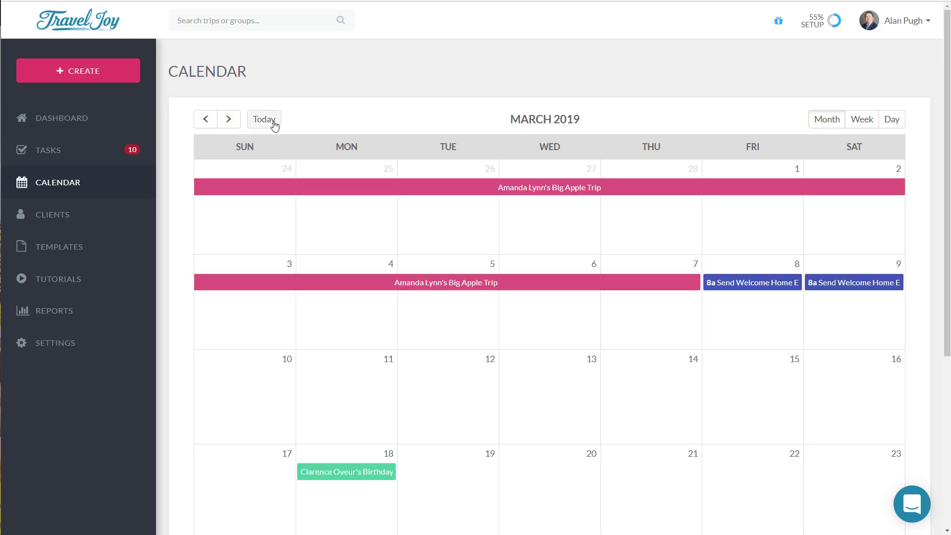
click(272, 123)
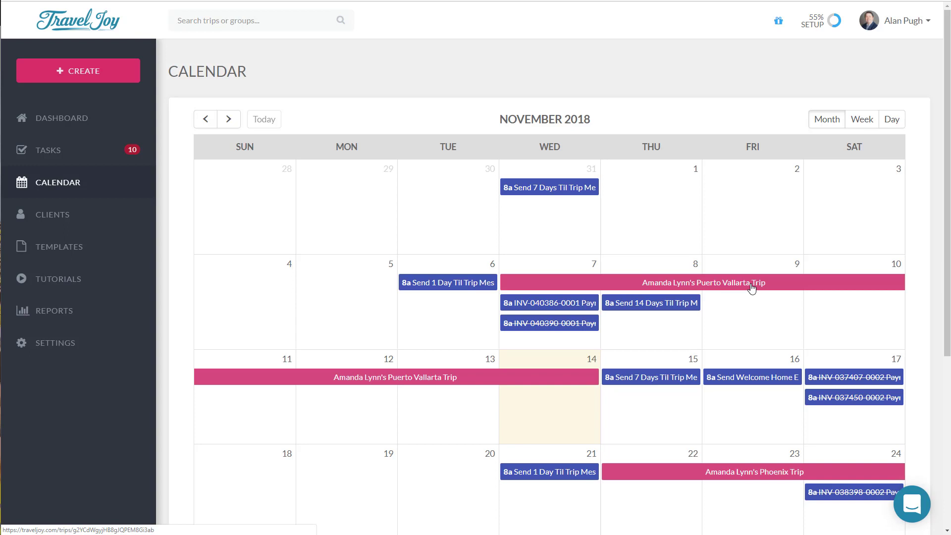
Set the calendar color for trips to purple, save the calendar settings, and reopen the calendar.
click(59, 346)
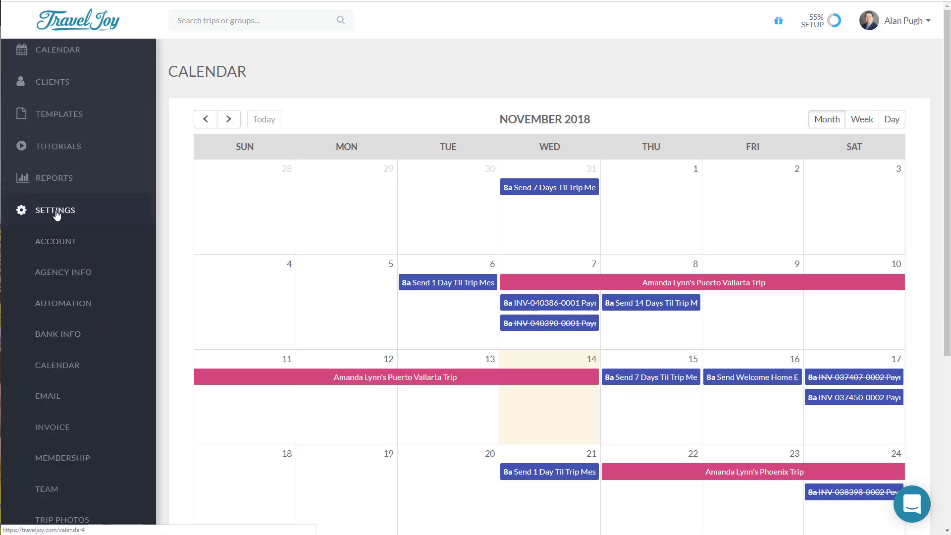
click(62, 365)
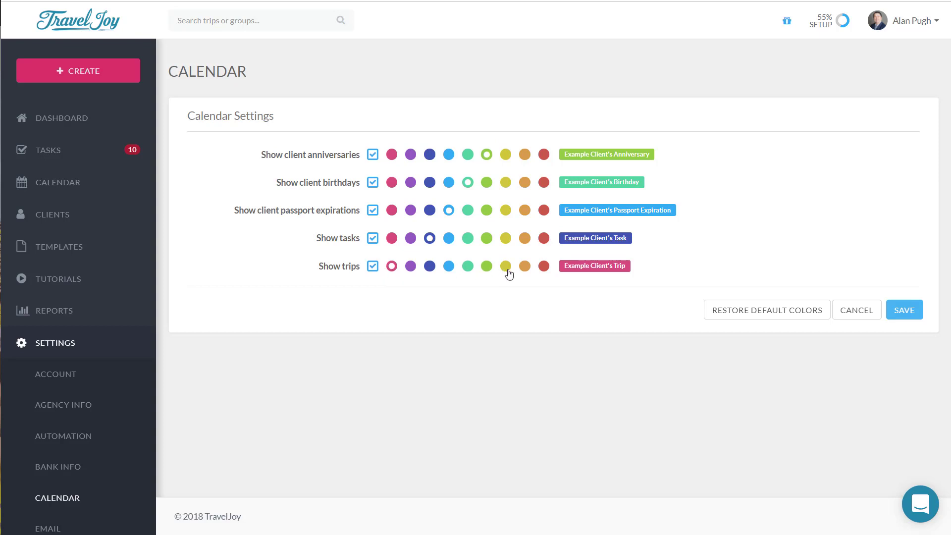
click(412, 268)
click(897, 318)
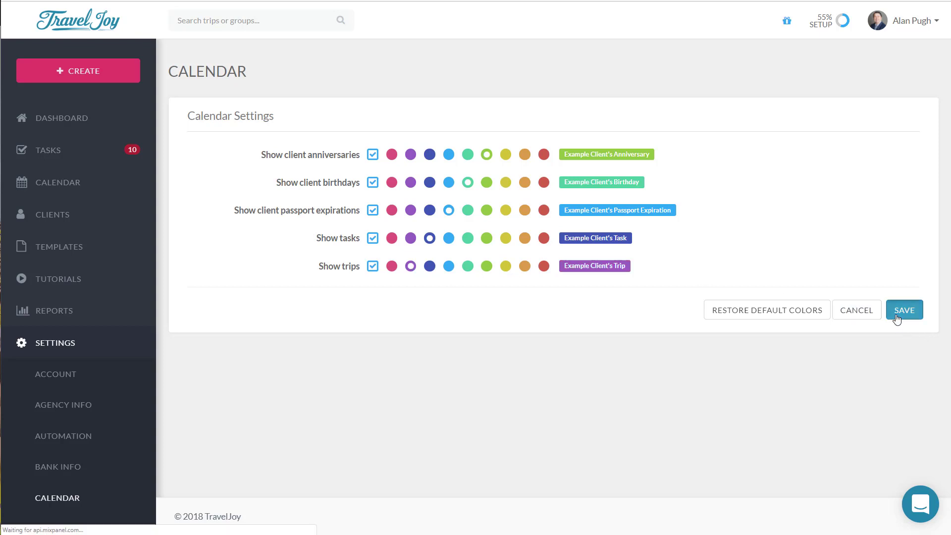
click(58, 189)
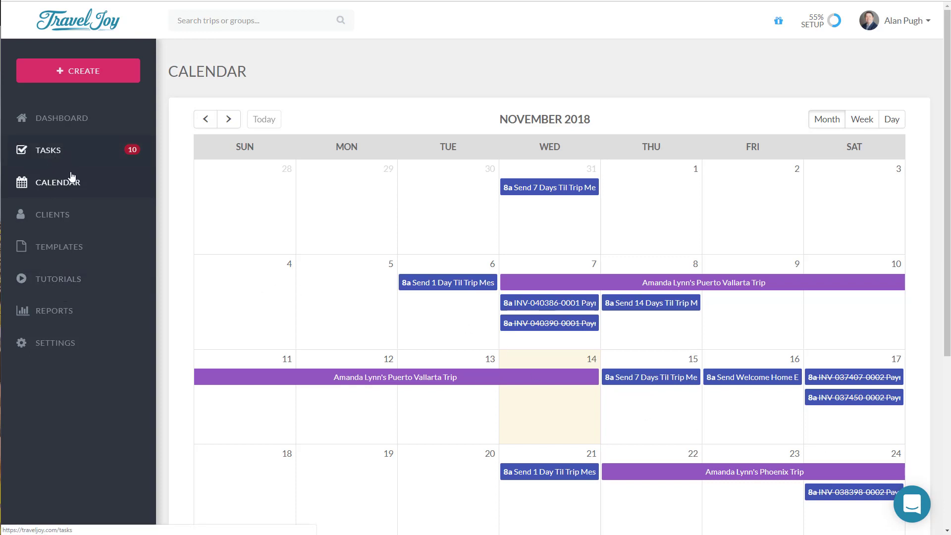
Open the client list and review the instant and custom client import options and the additional client actions without importing anything.
click(74, 215)
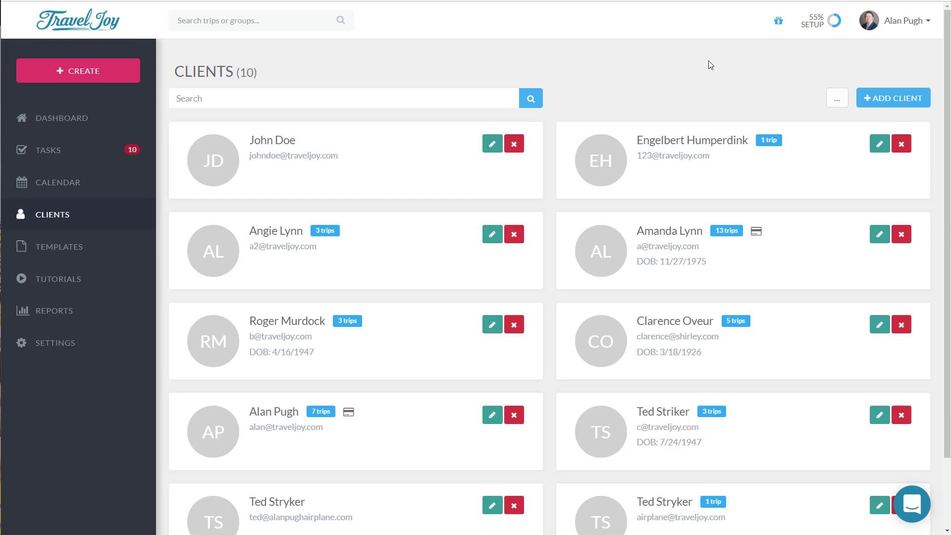
click(909, 108)
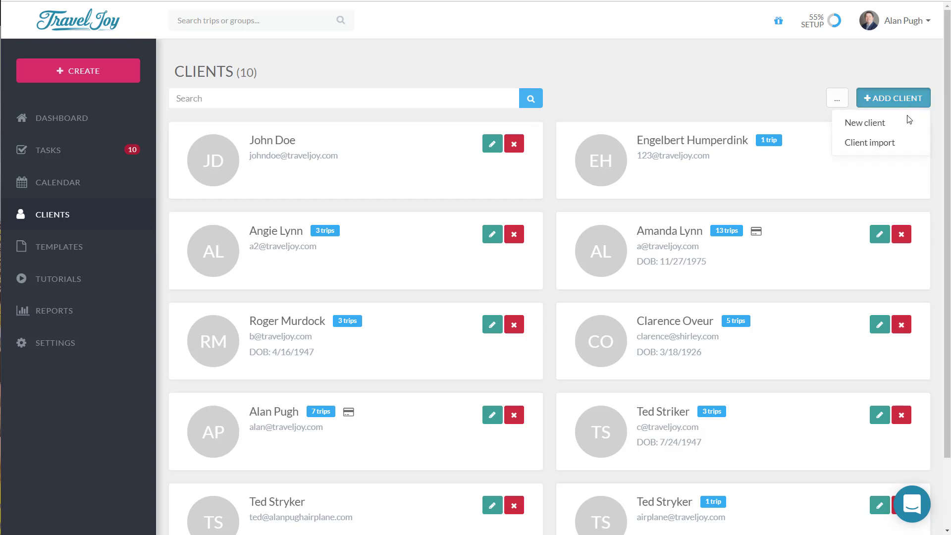
click(890, 146)
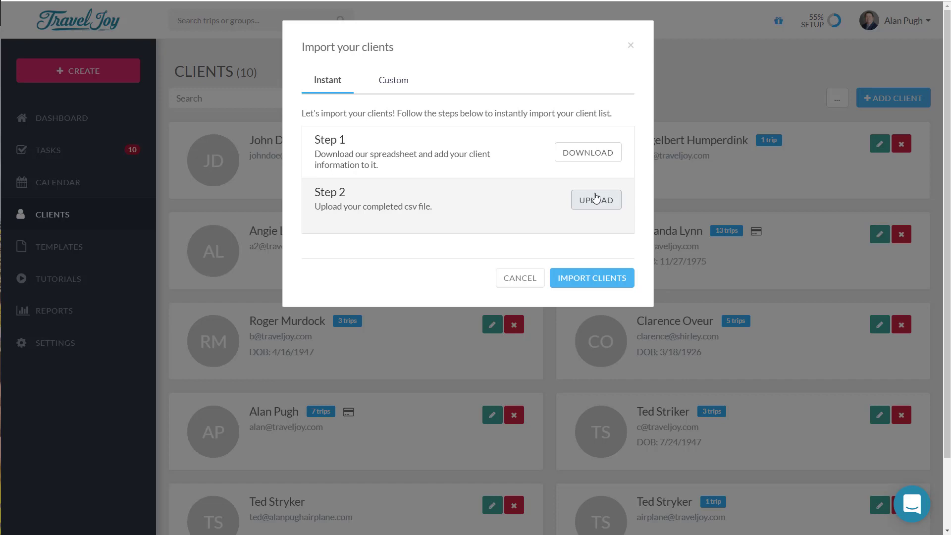
click(404, 78)
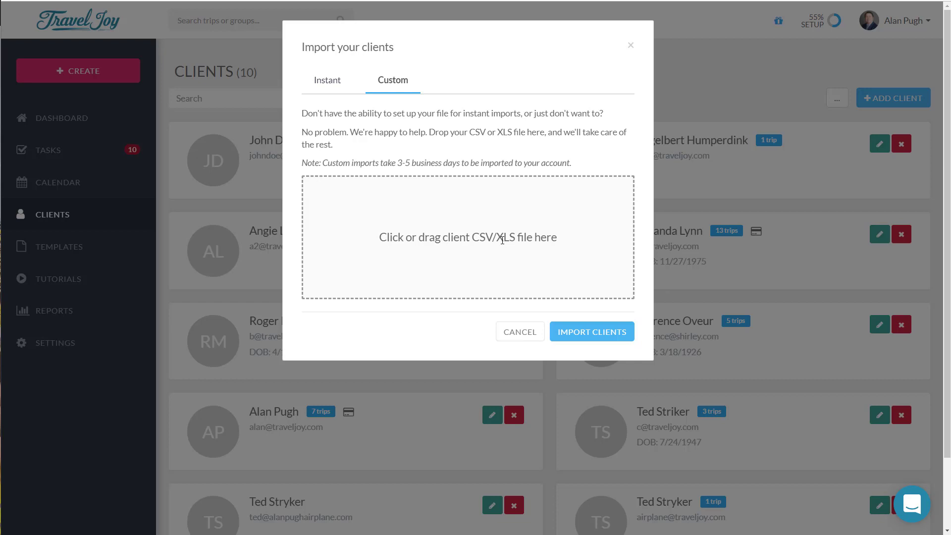
click(507, 336)
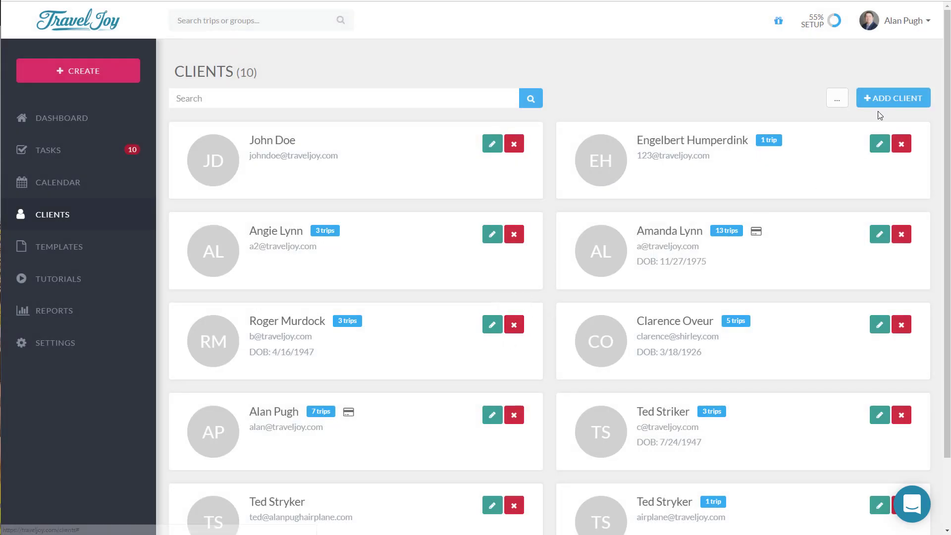
click(842, 102)
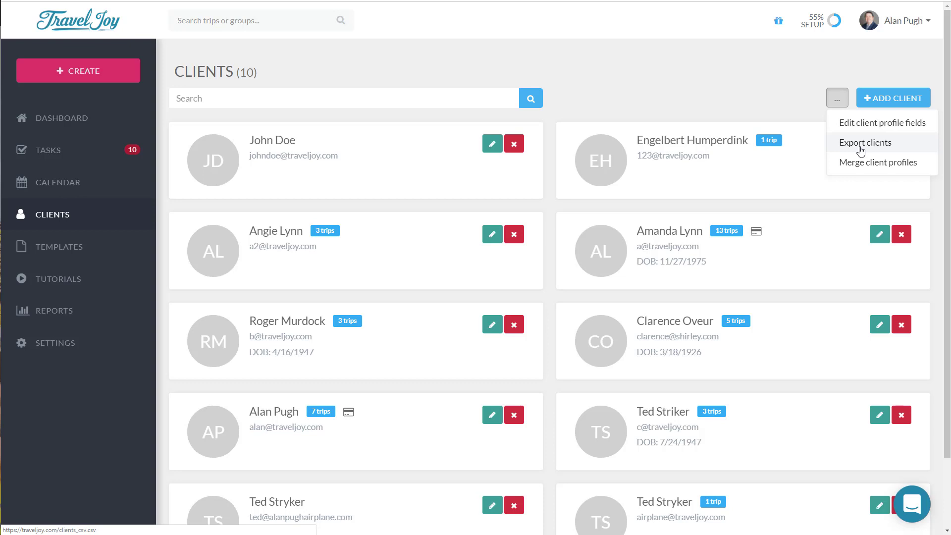
click(701, 87)
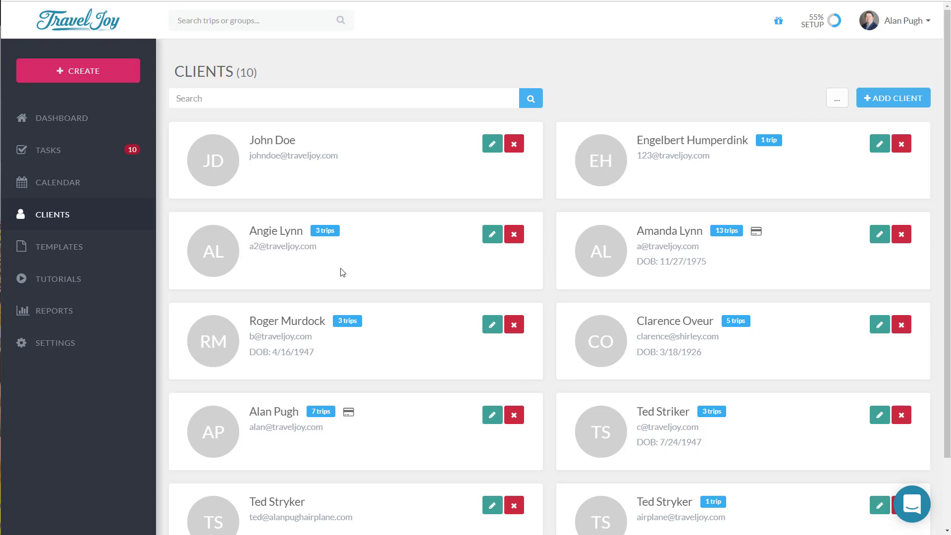
View the trips and the saved payment info of the client with 13 trips, and close the profile without changes.
click(735, 235)
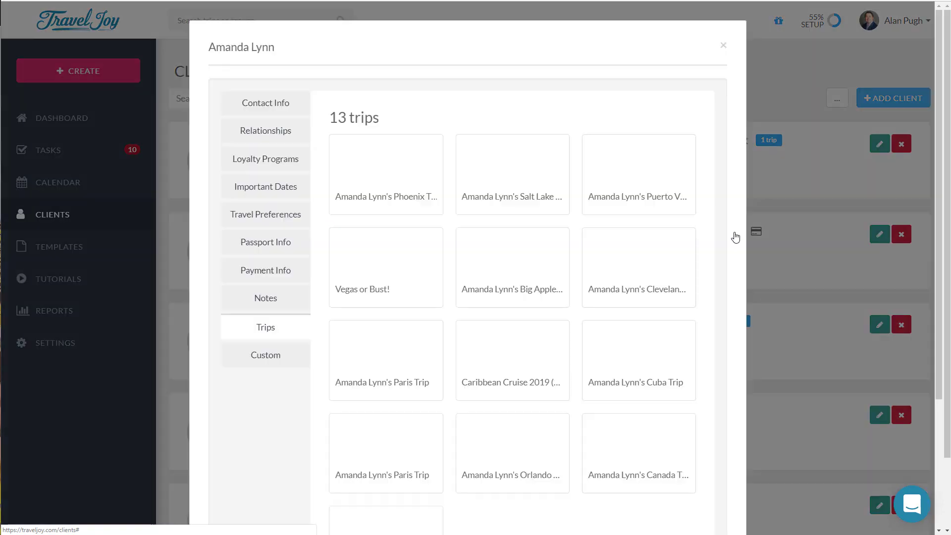
scroll(586, 295, down, 1)
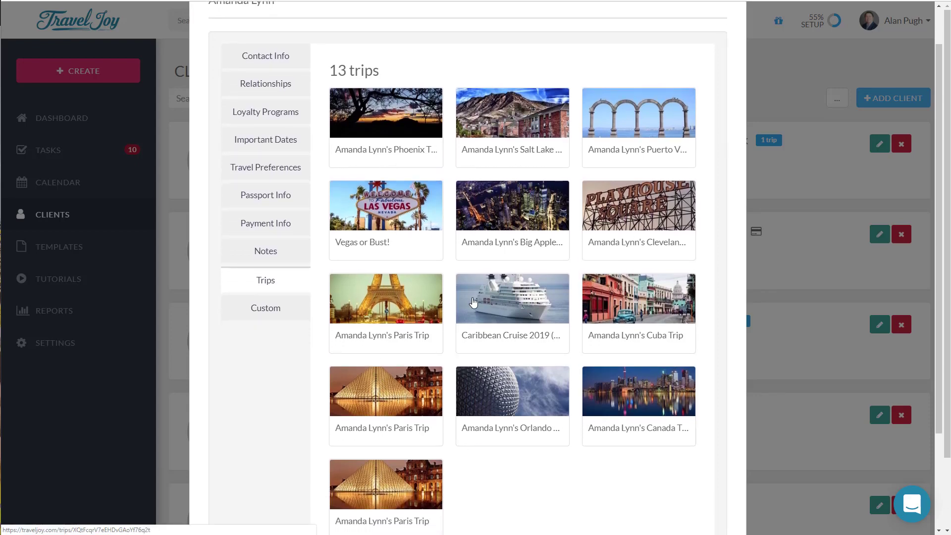
click(862, 290)
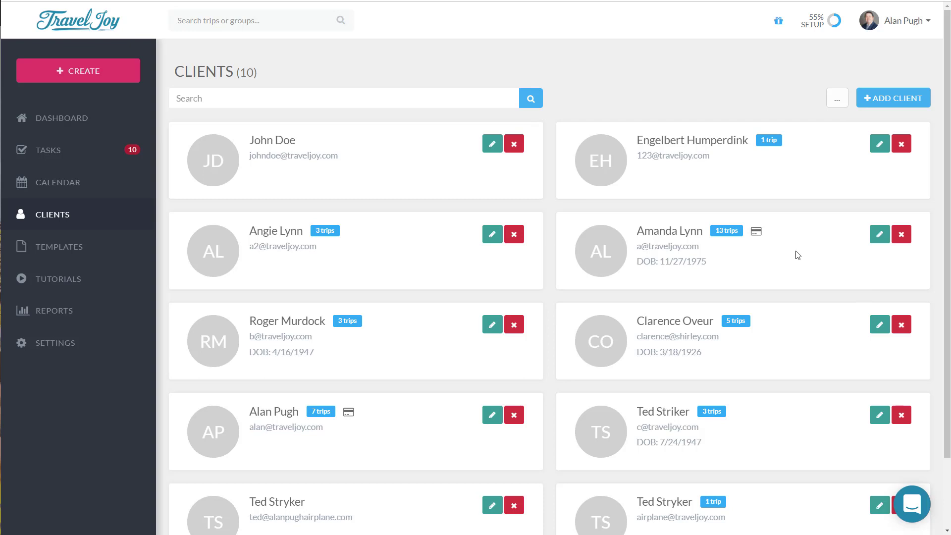
click(755, 233)
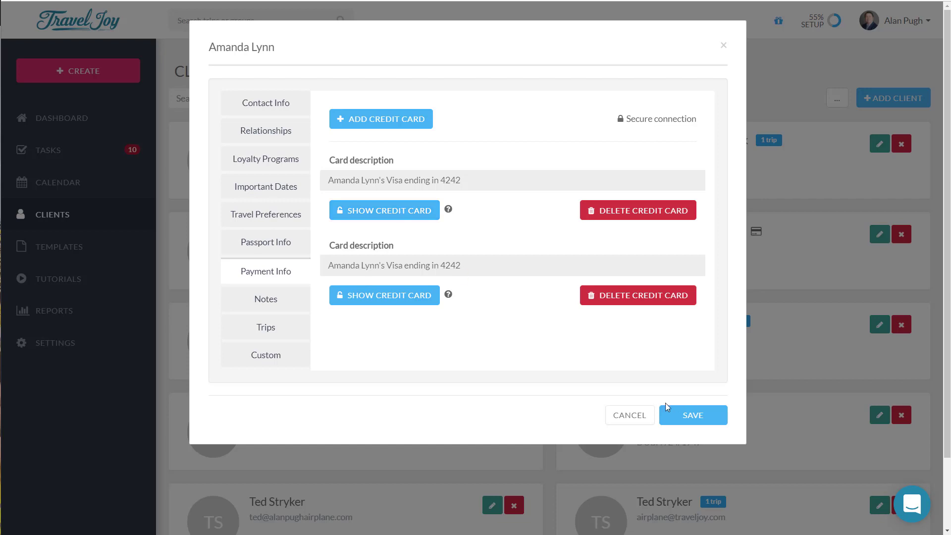
click(643, 421)
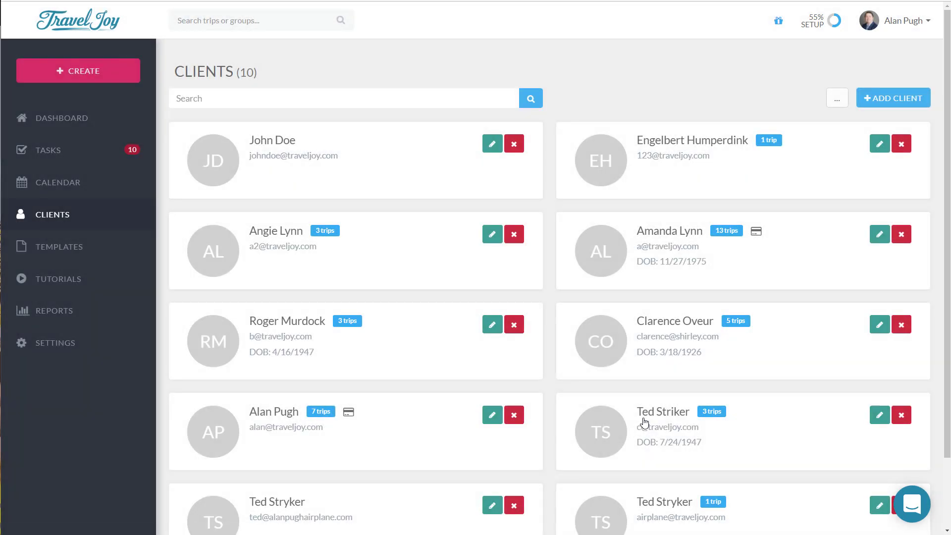
Try to delete the client with 13 trips from the client list.
click(904, 239)
click(535, 342)
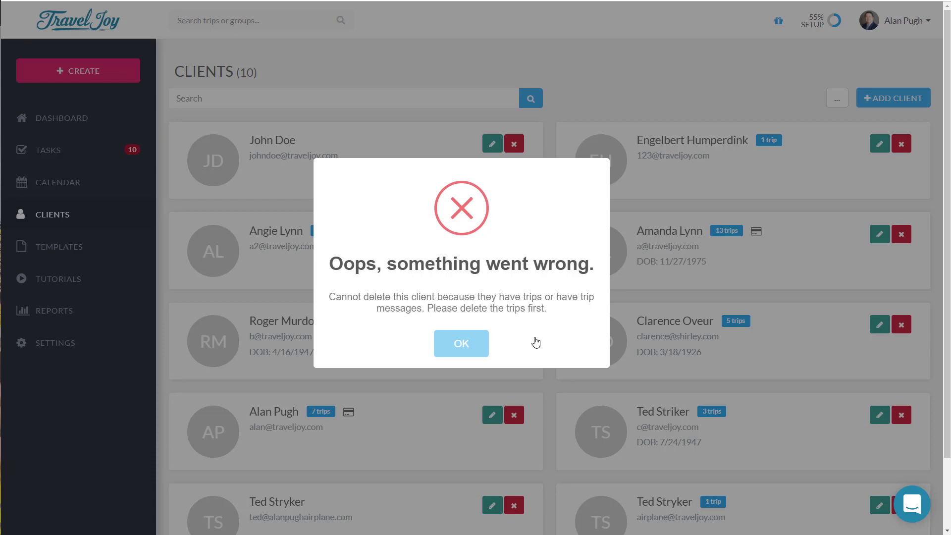
click(465, 345)
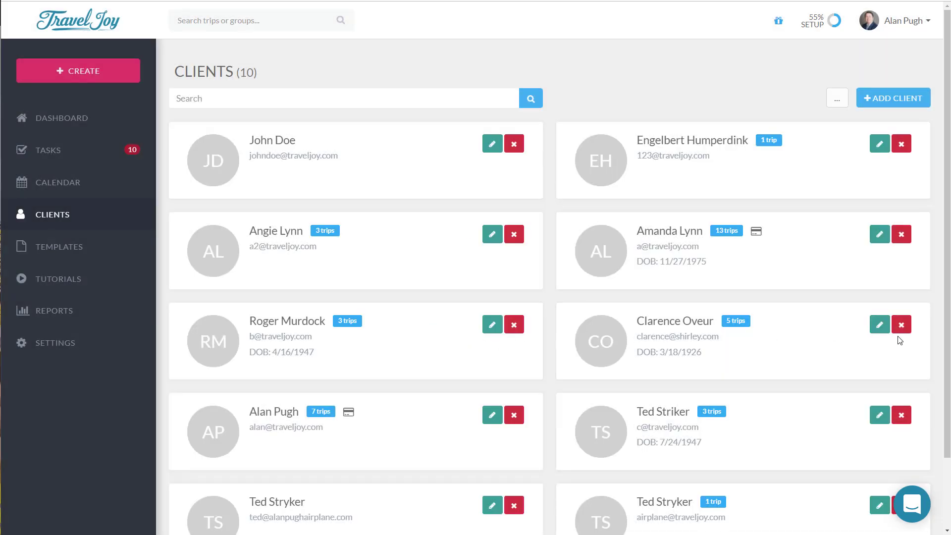
Open the profile of the client with 13 trips, review the contact info down to the Instagram profile field, and save it.
click(880, 242)
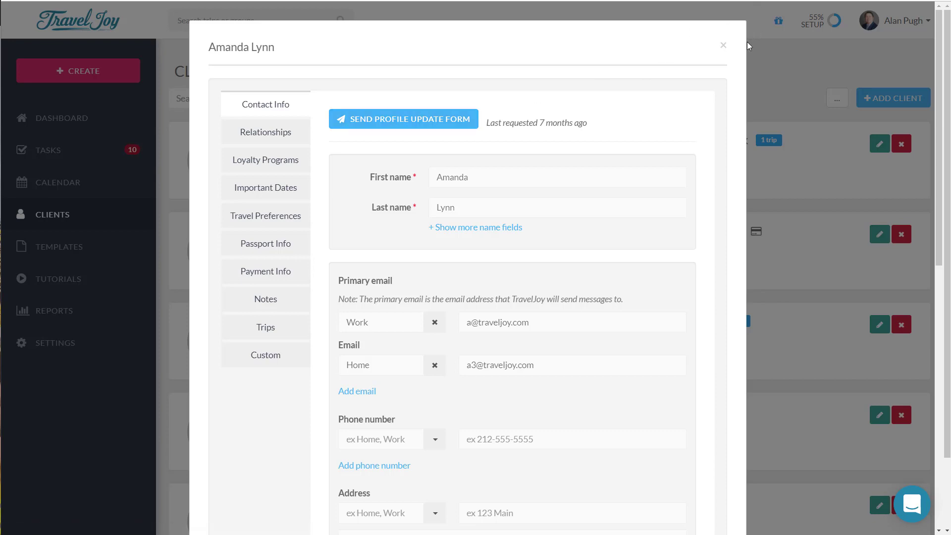
click(722, 46)
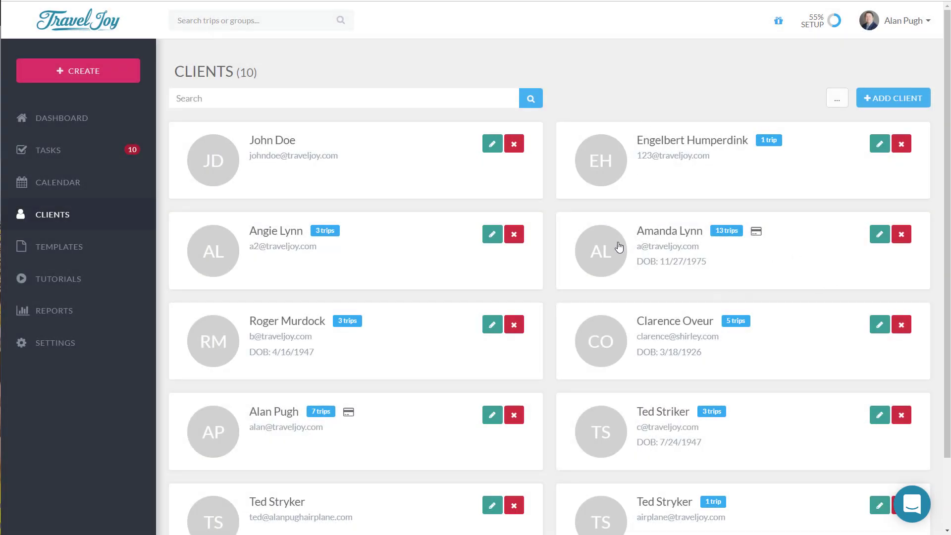
click(879, 234)
scroll(490, 258, down, 10)
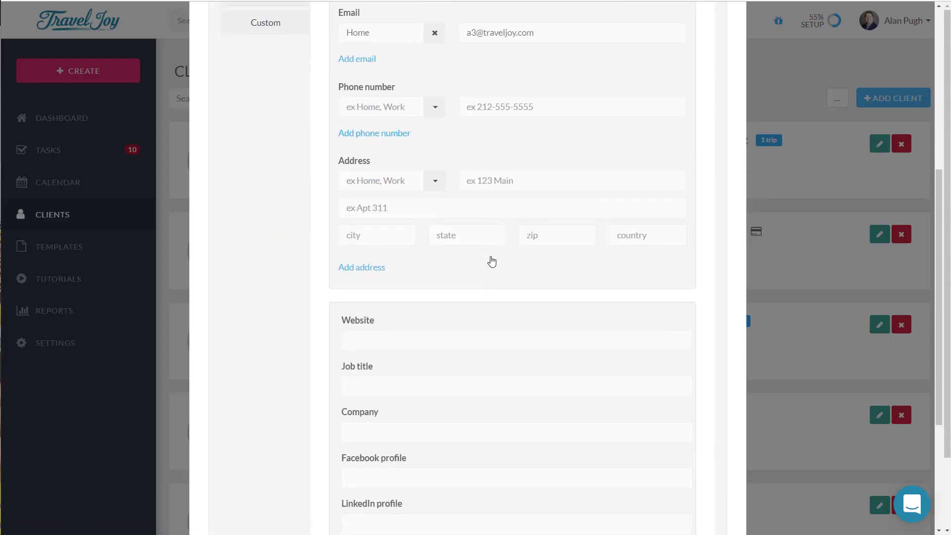
scroll(492, 256, down, 3)
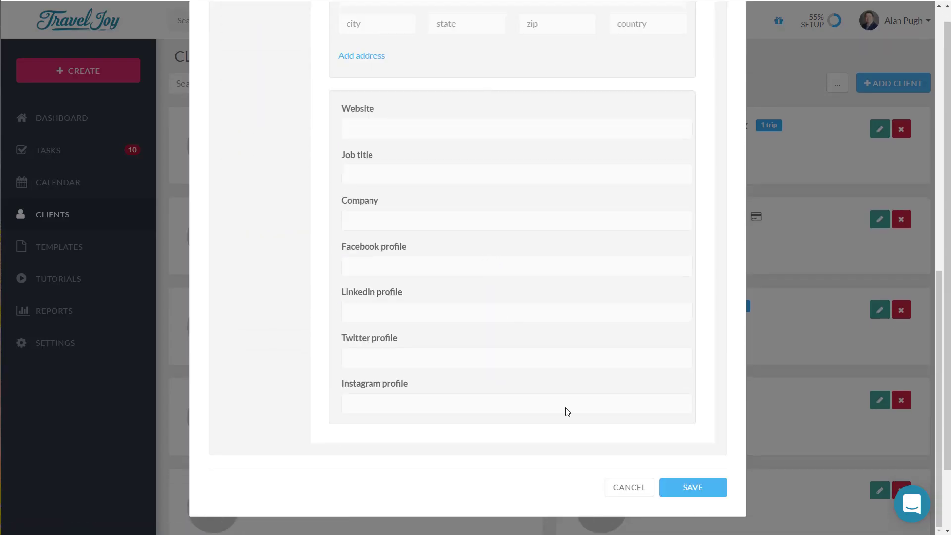
click(692, 489)
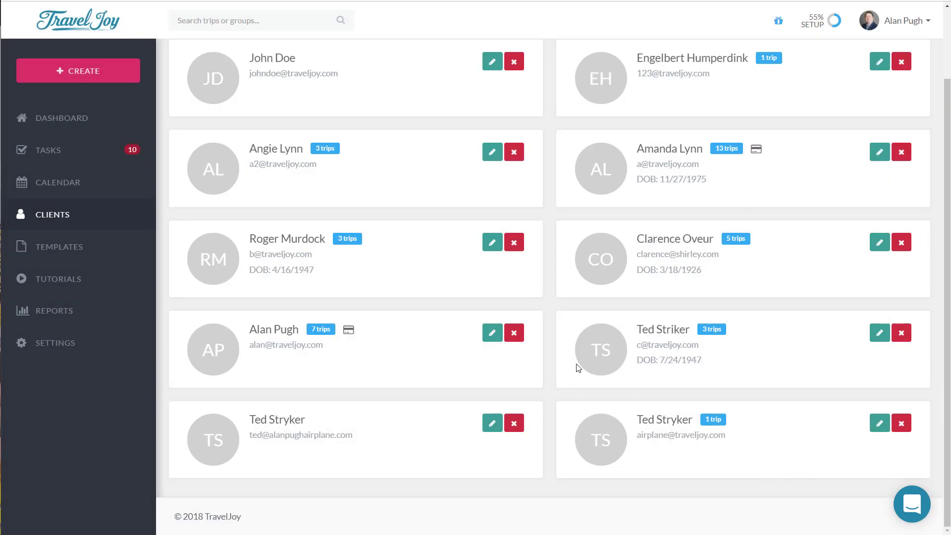
Look over the available template categories and open the Tutorials page.
click(50, 248)
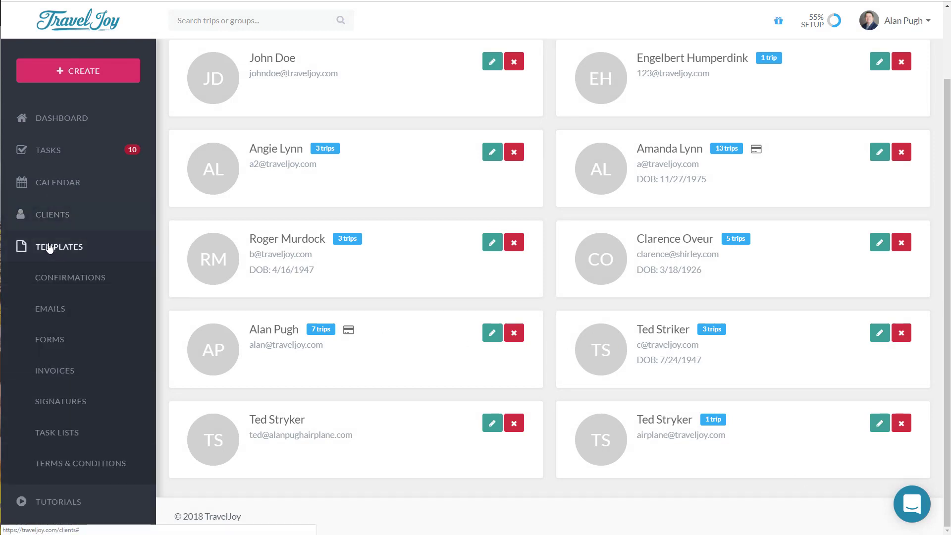
click(49, 248)
click(54, 317)
click(49, 317)
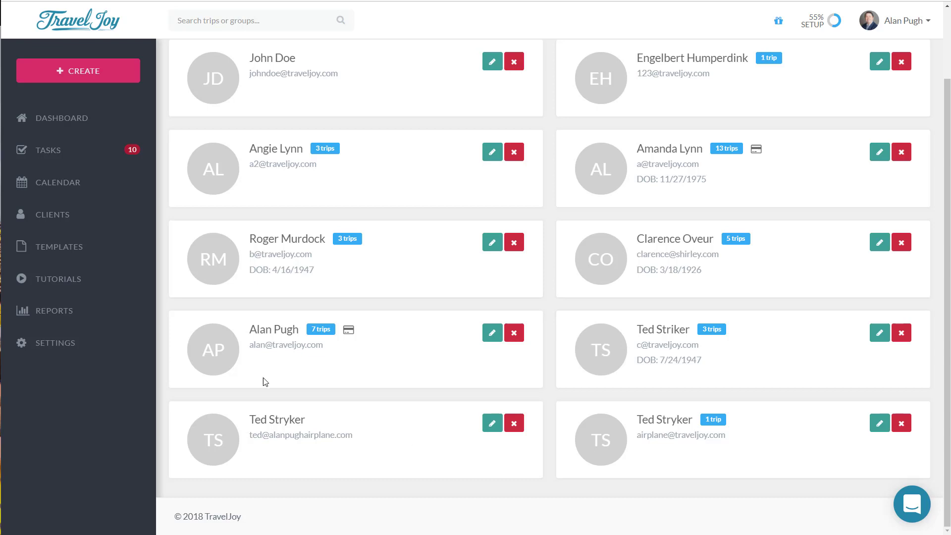
click(47, 284)
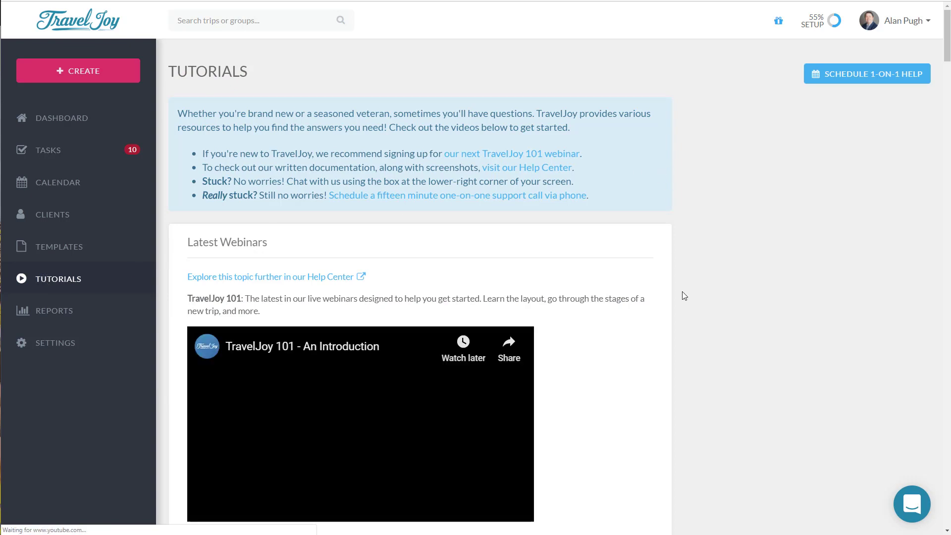
Look over the Latest Webinars videos on the Tutorials page and the subsections available under Settings.
scroll(681, 294, down, 3)
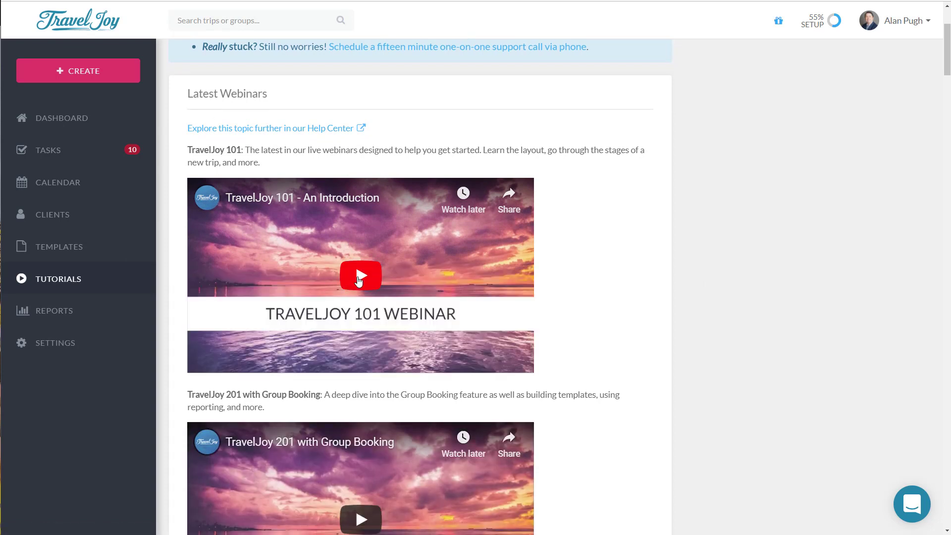
scroll(311, 326, down, 4)
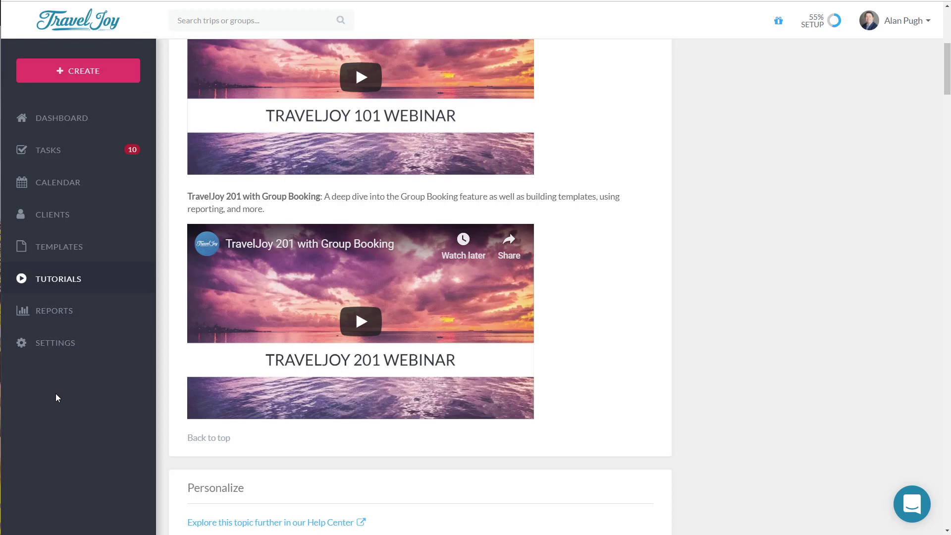
click(47, 345)
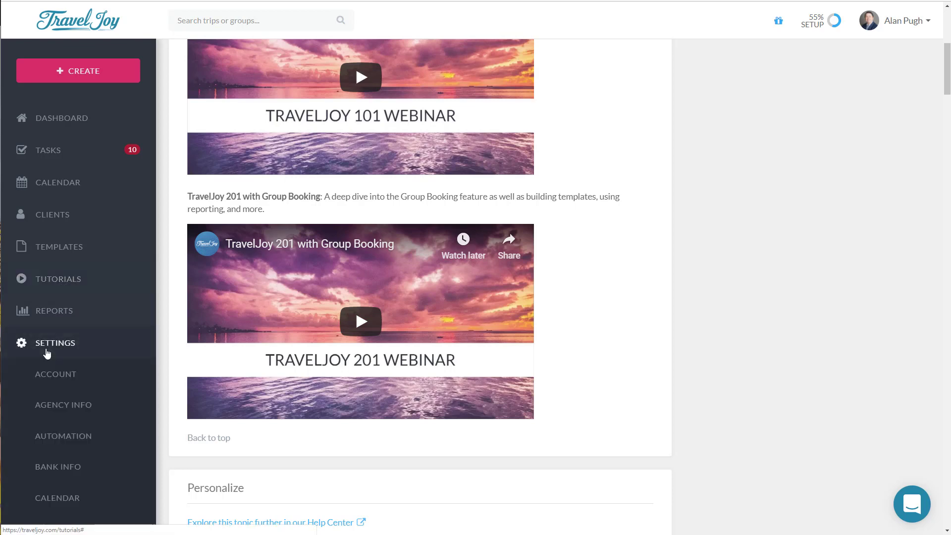
scroll(98, 446, down, 3)
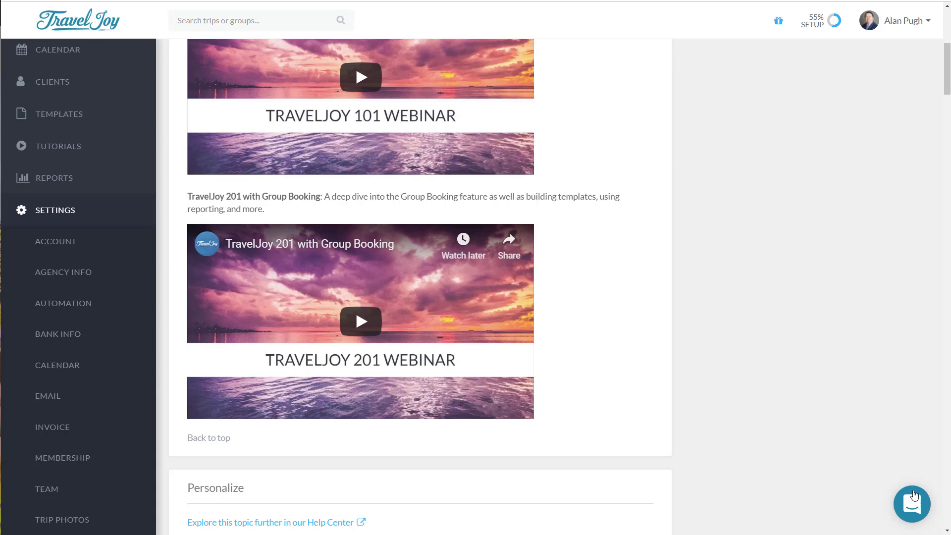
scroll(438, 390, up, 7)
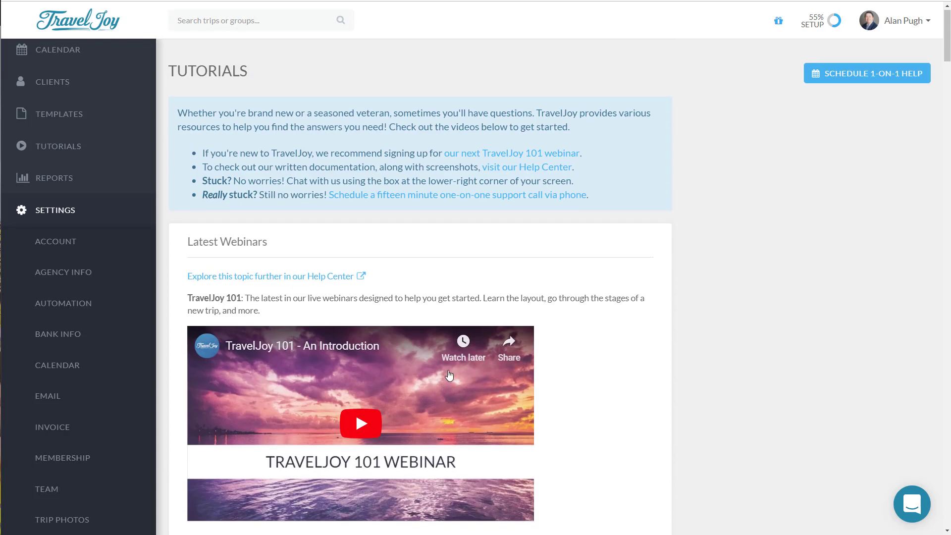
scroll(109, 248, up, 3)
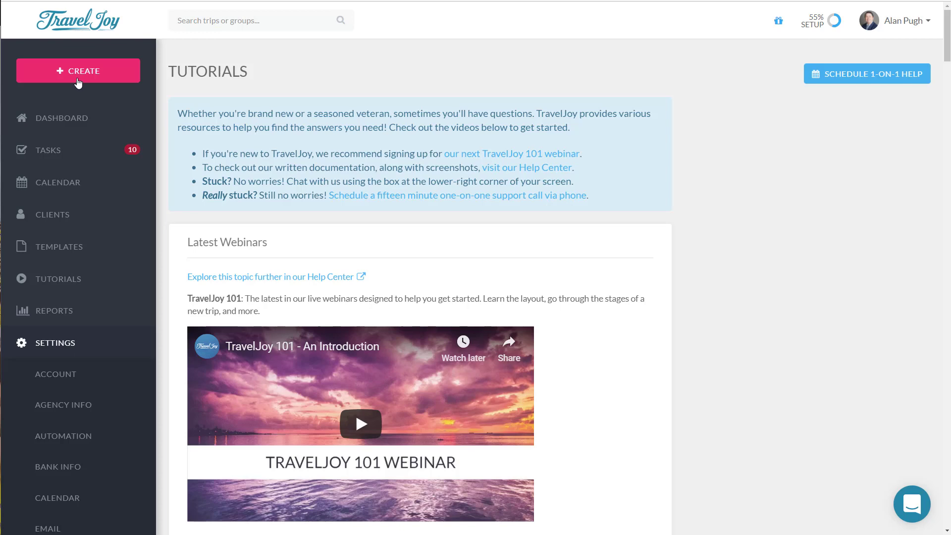
Start a new trip with an existing client as primary traveler and insert "Fort Lauderdale" before "Trip" in the trip name.
click(78, 82)
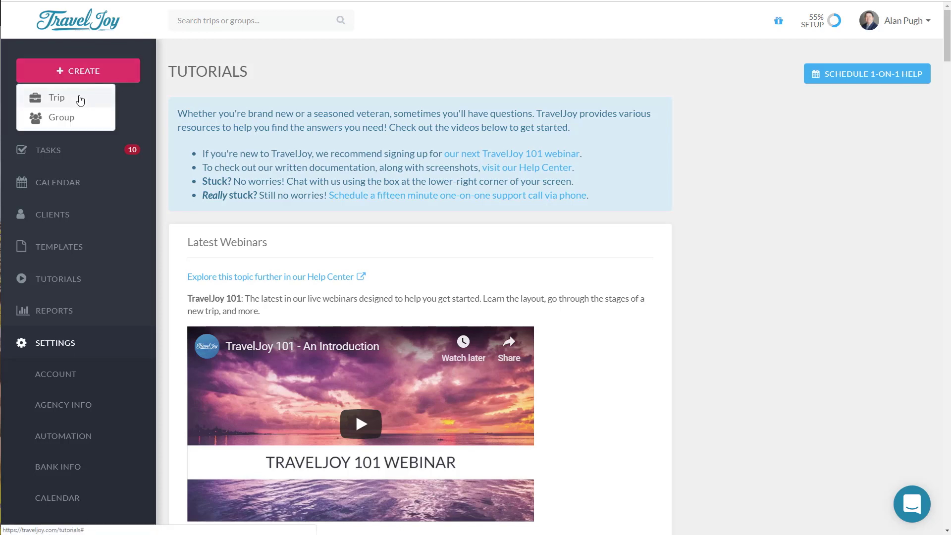
click(78, 94)
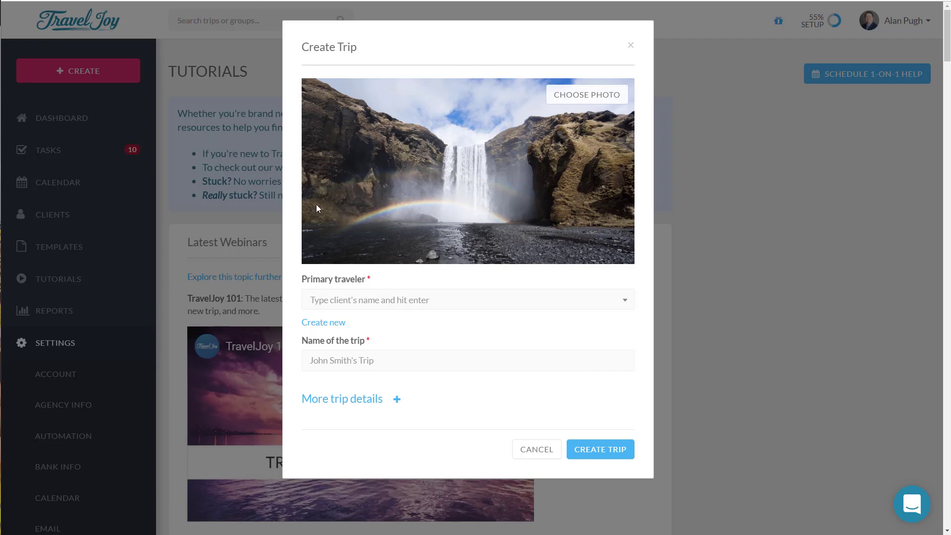
click(334, 328)
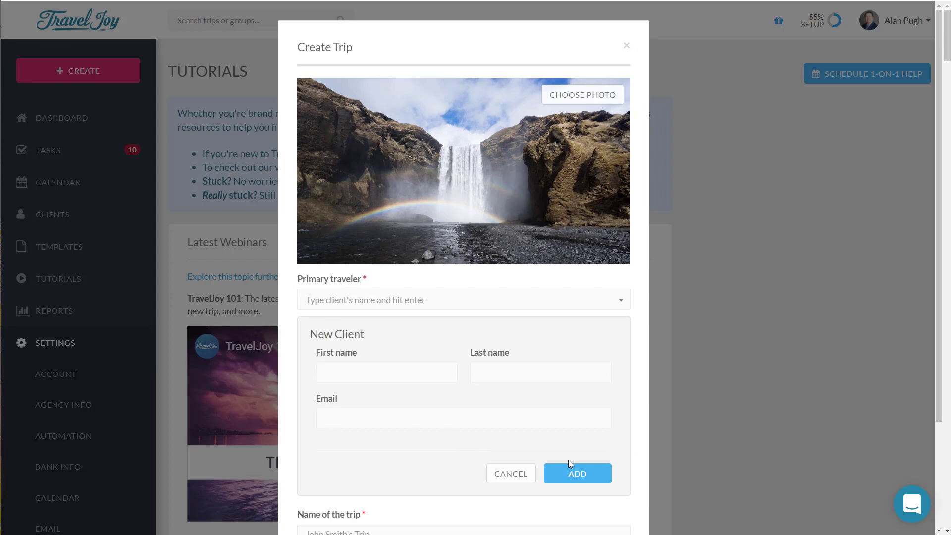
click(505, 476)
click(353, 301)
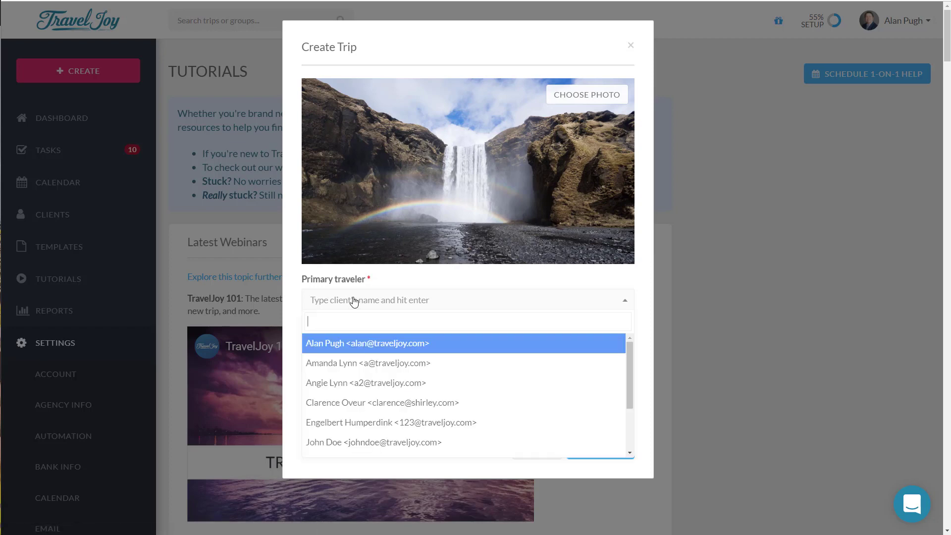
click(364, 363)
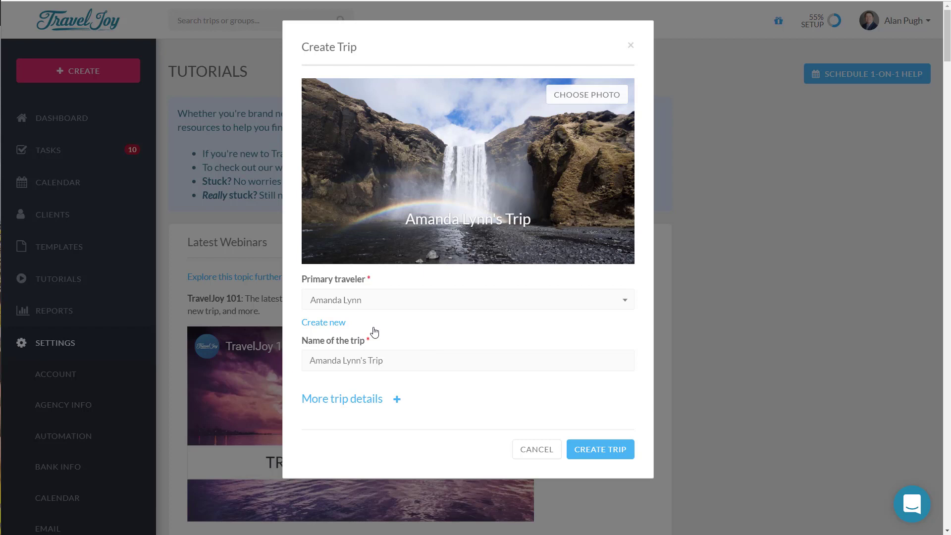
click(367, 360)
text(Fort Lauderdale)
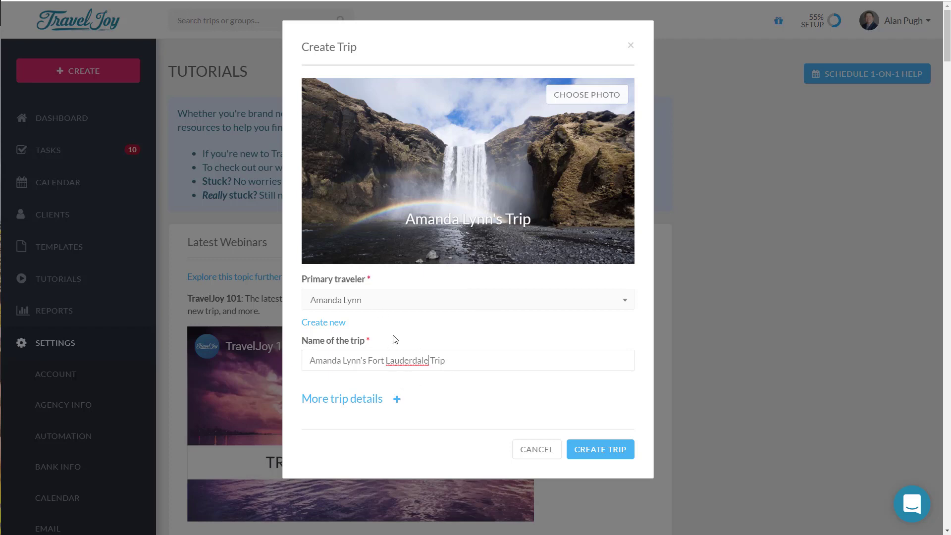
Search the trip photos for "fort lauderdale", choose the aerial beach picture, and create the trip.
click(582, 98)
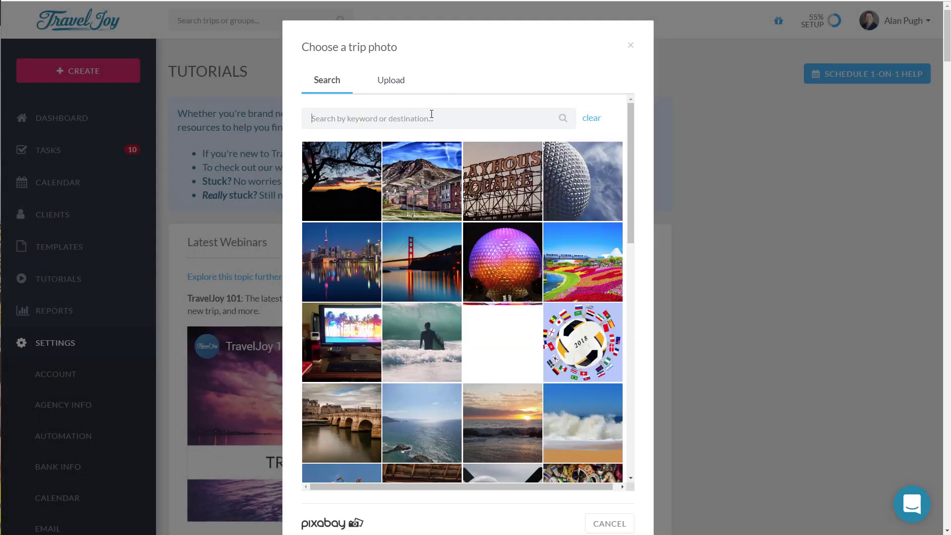
text(fo)
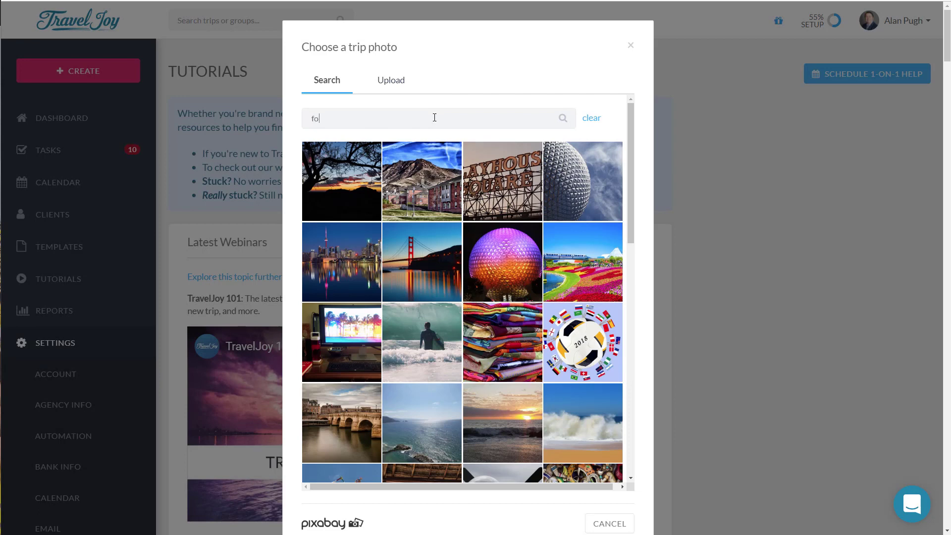
text(rt lauderdale)
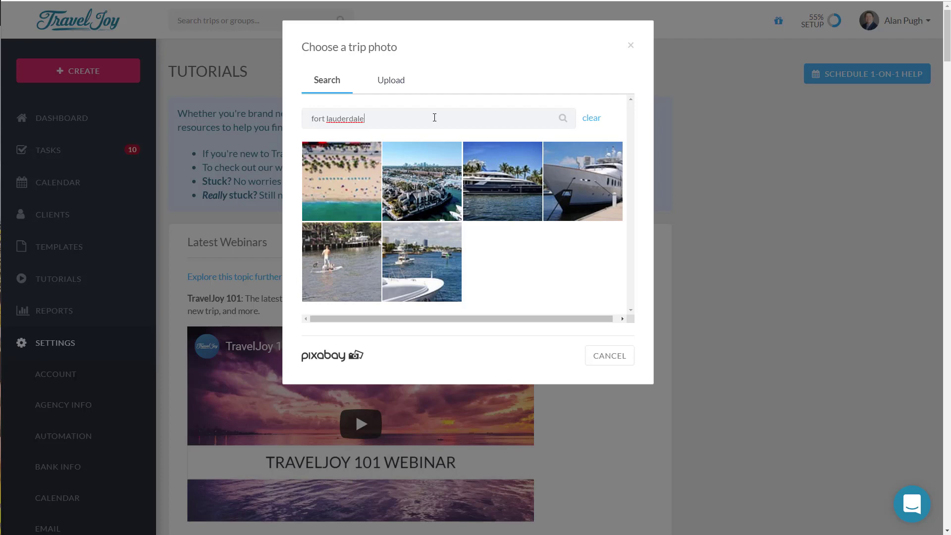
click(362, 188)
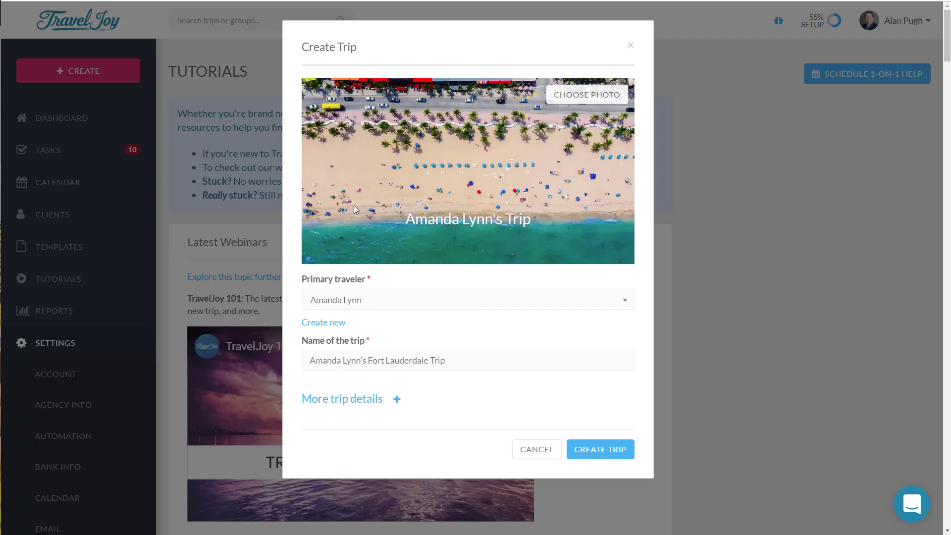
click(596, 455)
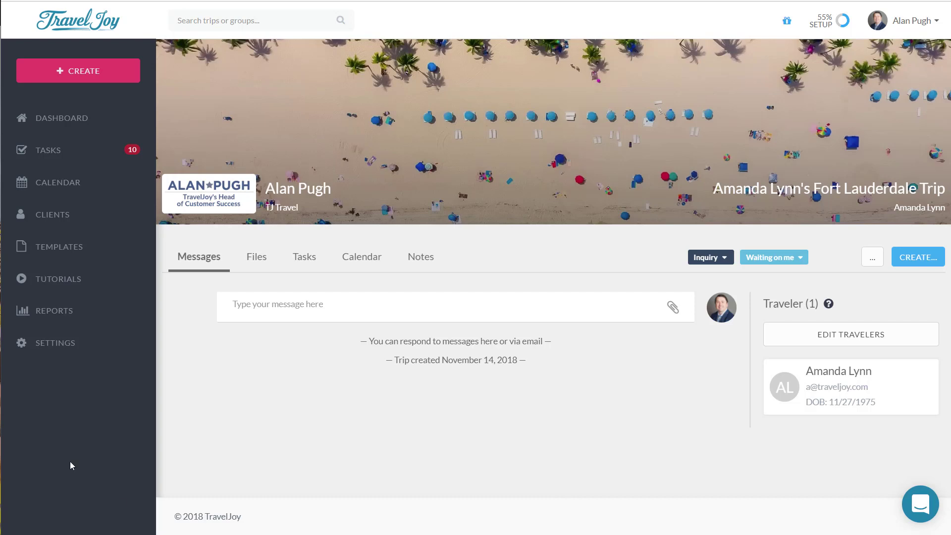
Look over the report types available under Reports.
click(66, 313)
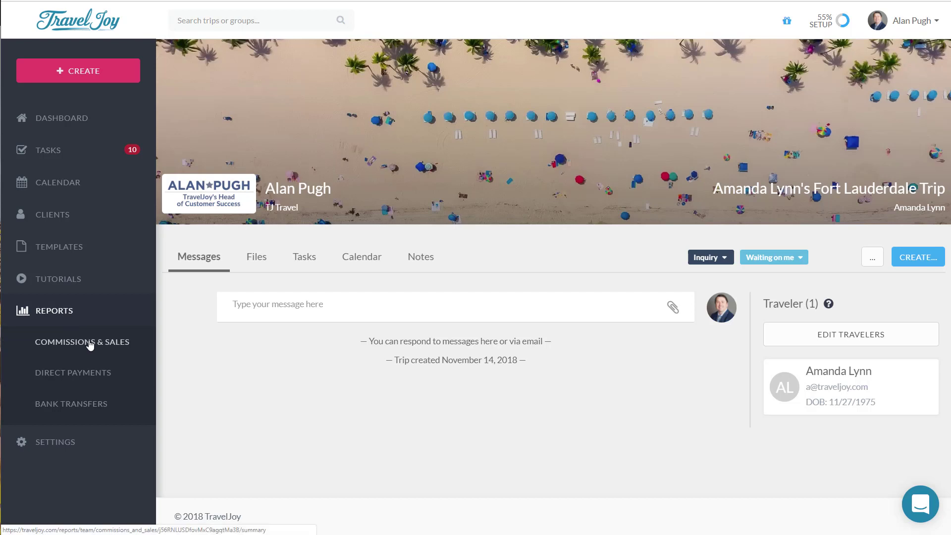
click(63, 321)
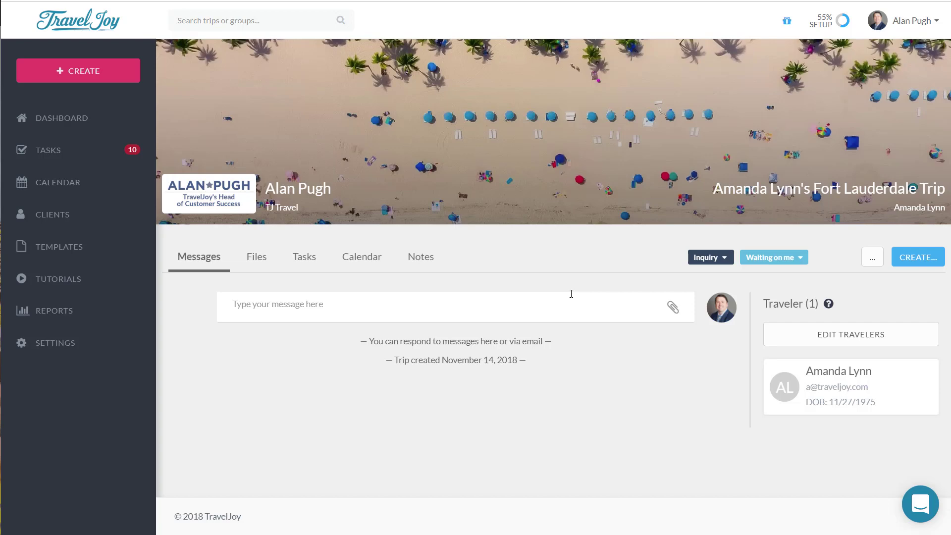
Create a form for the Fort Lauderdale trip using the Client Inquiry (default) form.
click(920, 258)
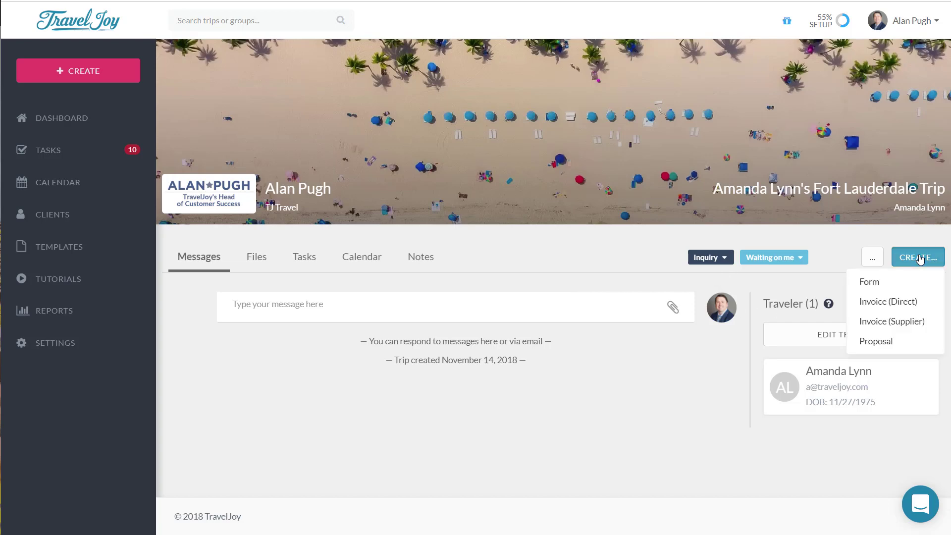
click(889, 286)
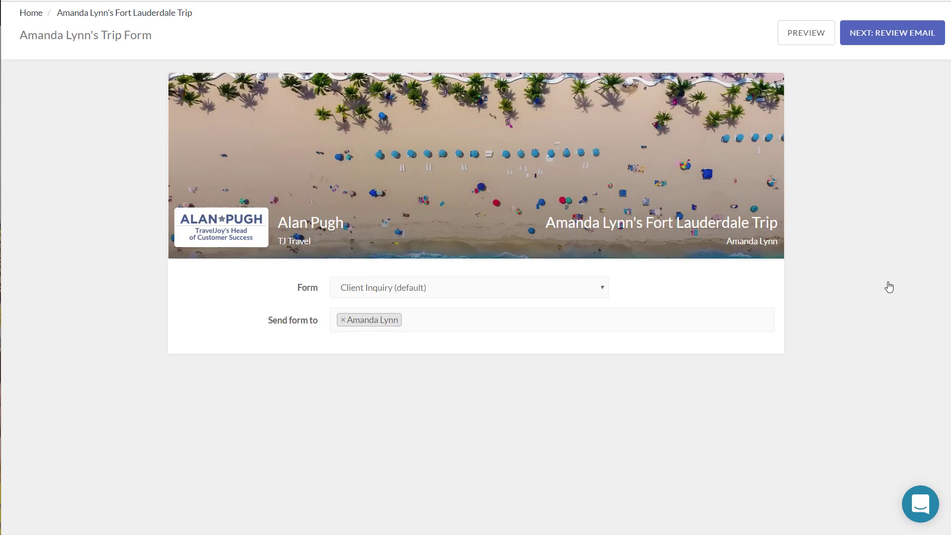
click(425, 290)
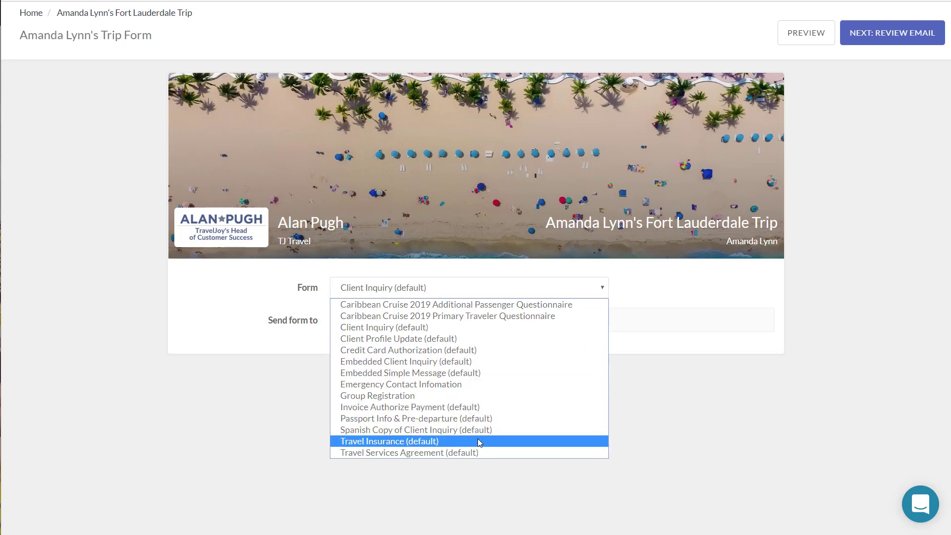
click(435, 327)
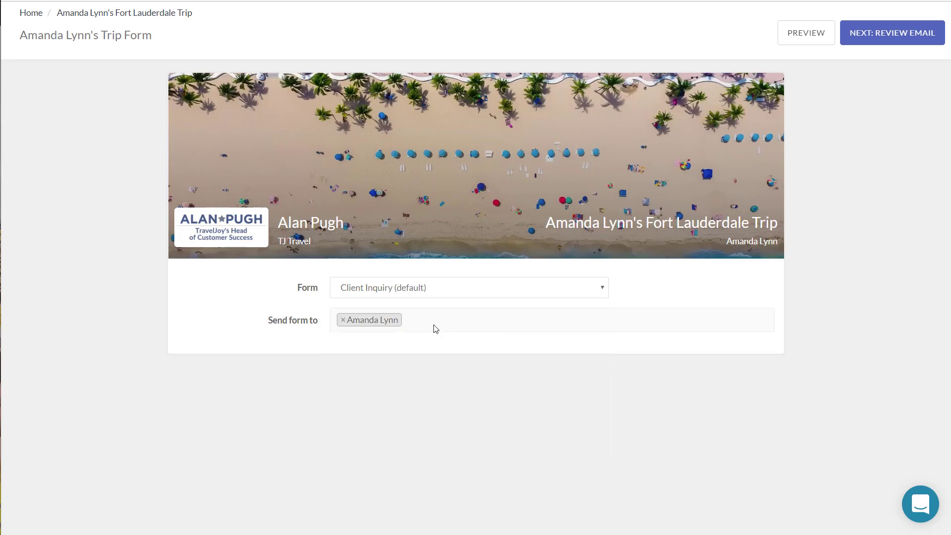
Preview the Client Inquiry form as the client sees it and examine its questions through to the end.
click(811, 40)
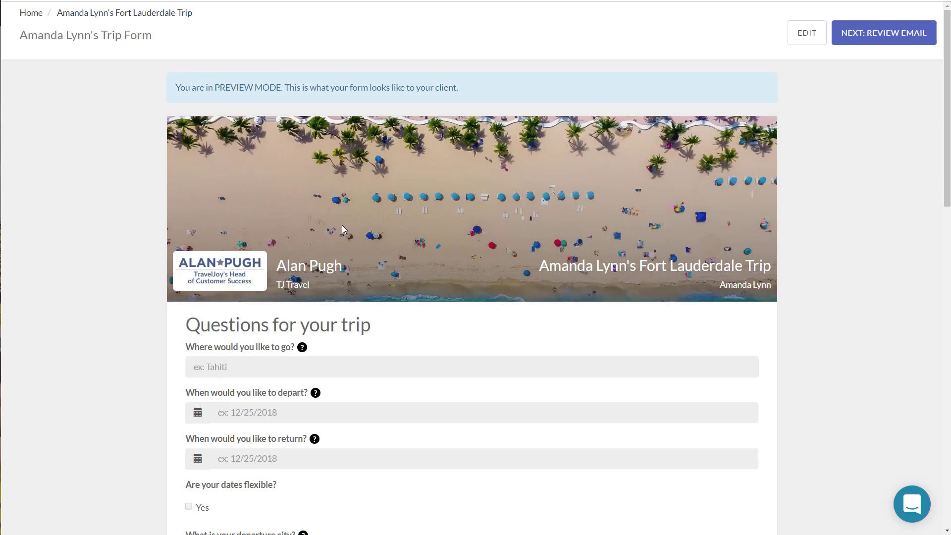
scroll(89, 408, down, 4)
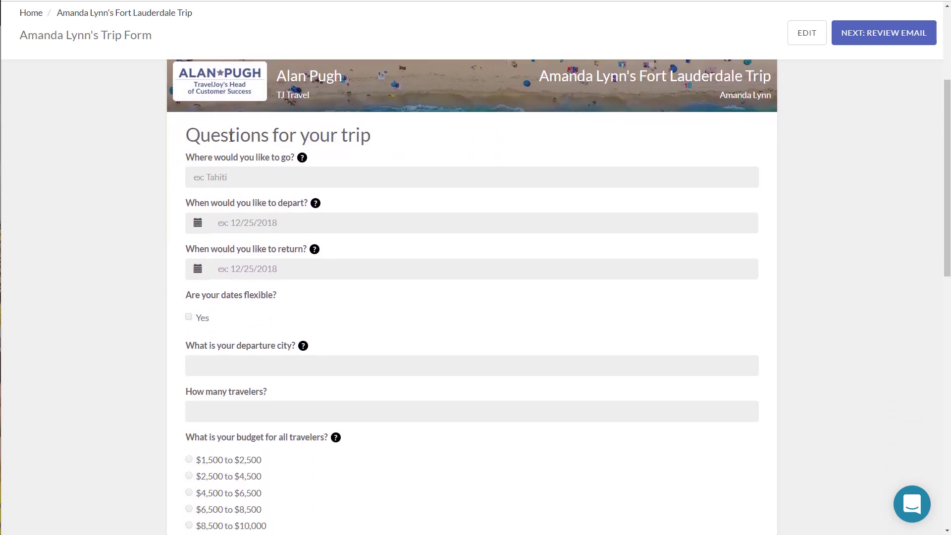
scroll(297, 346, down, 12)
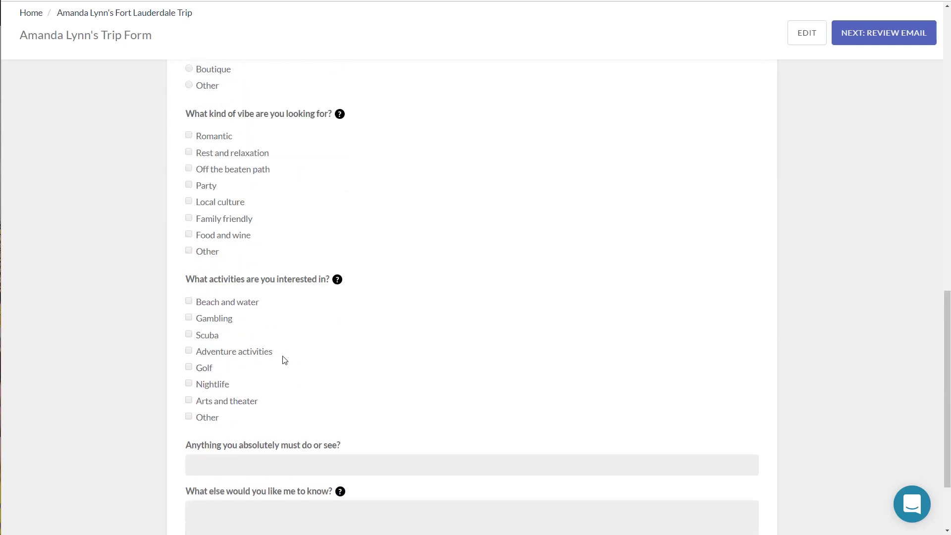
scroll(285, 360, down, 2)
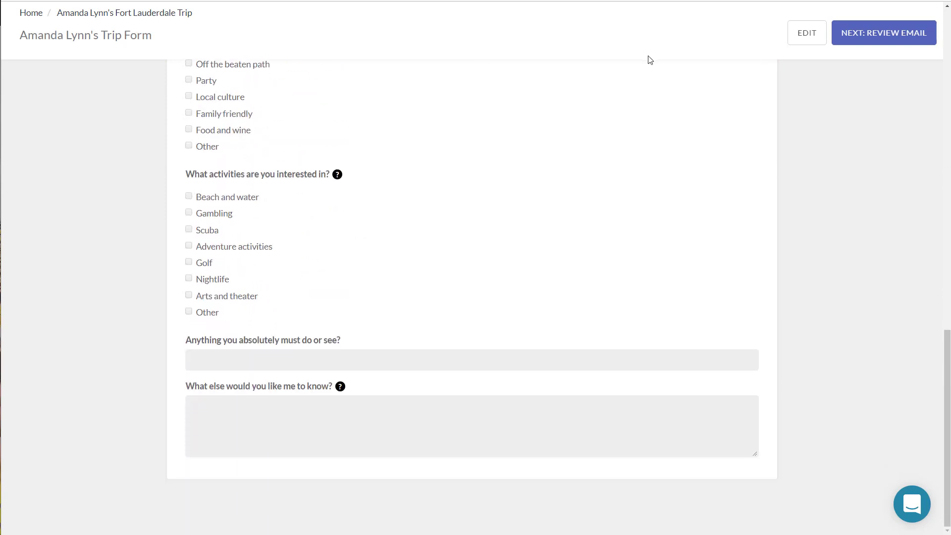
Review the form email's subject, message body and signature, and send it to the client with the Form Email (default) template.
click(893, 39)
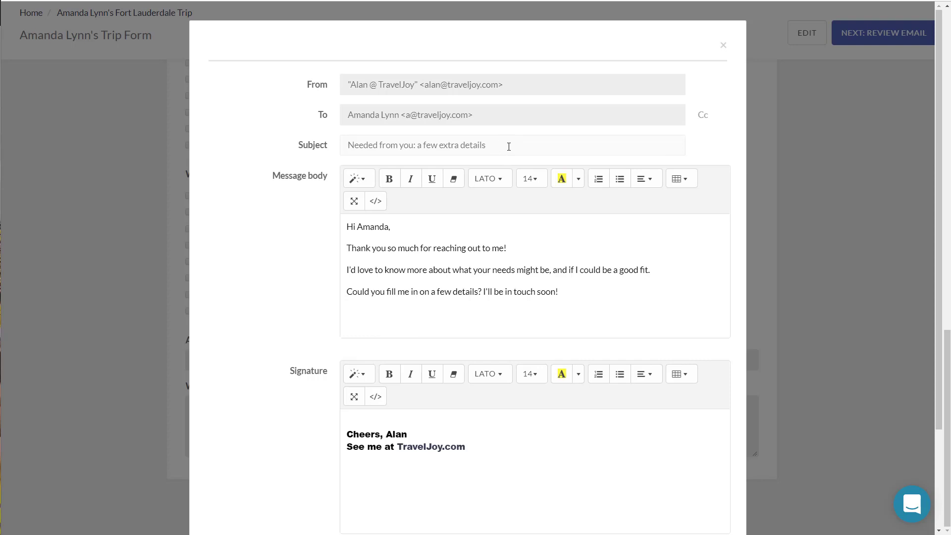
drag(510, 144, 319, 155)
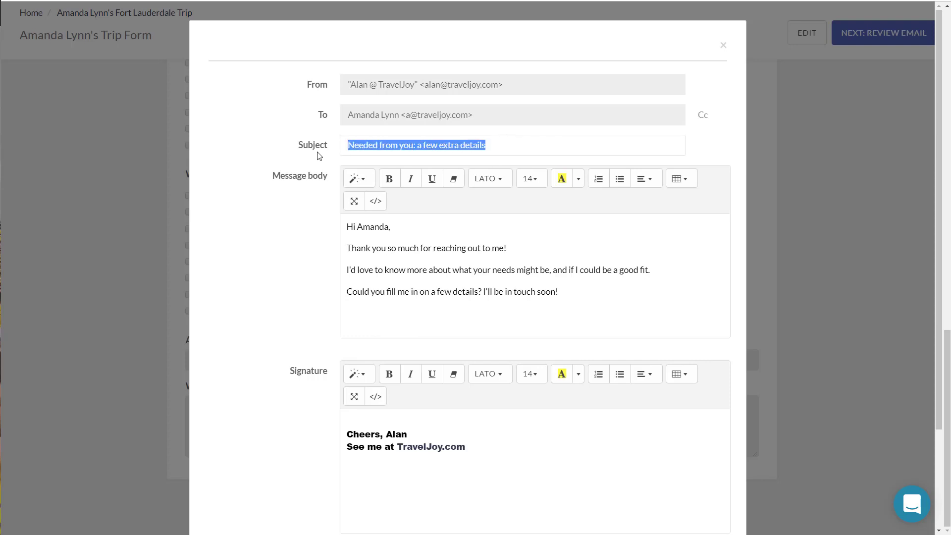
drag(347, 227, 620, 306)
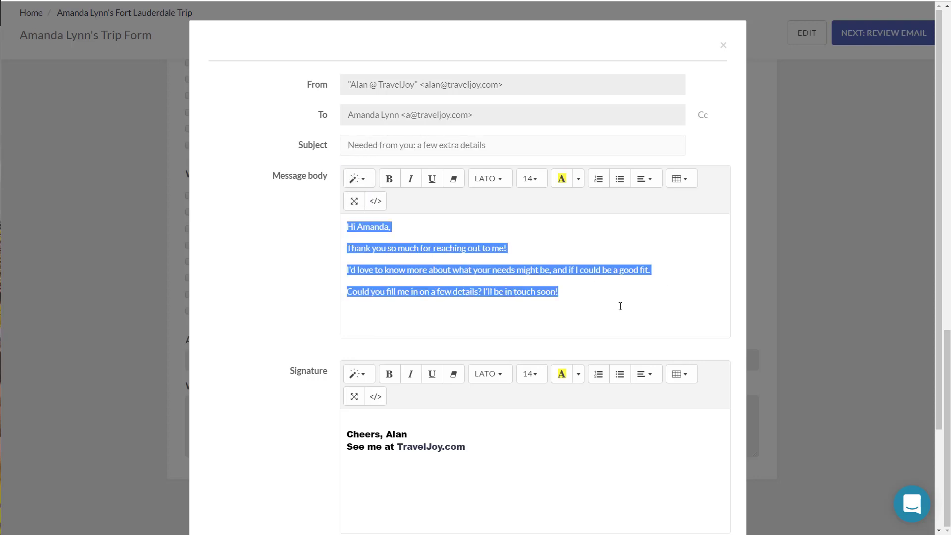
click(623, 303)
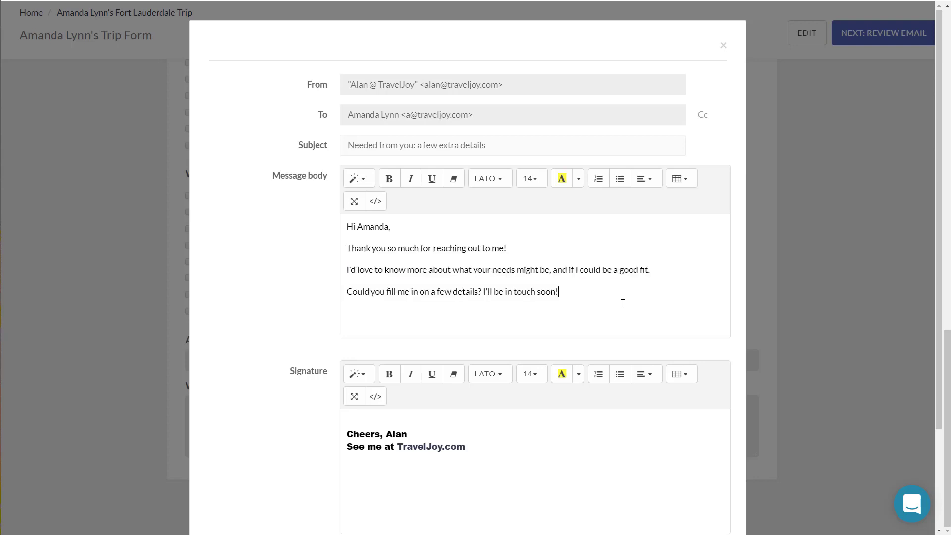
scroll(655, 315, down, 3)
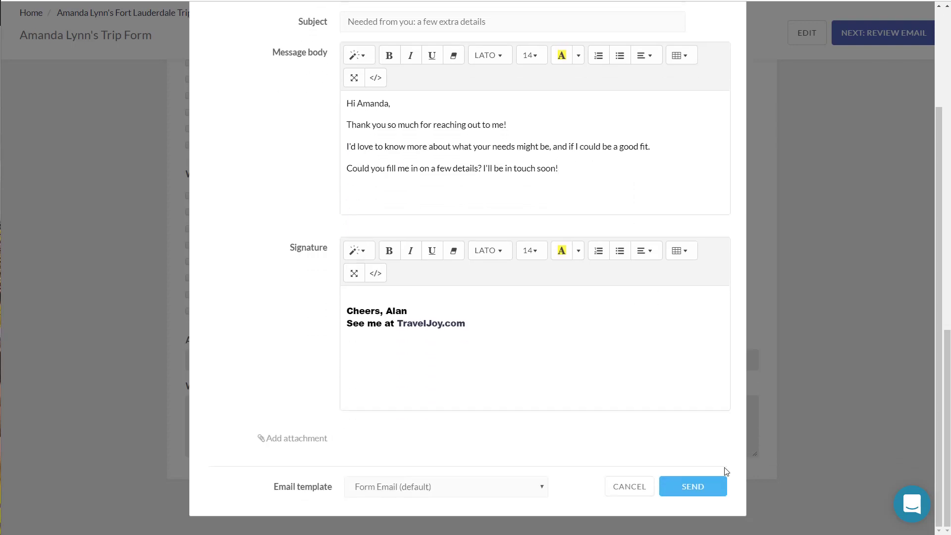
click(706, 487)
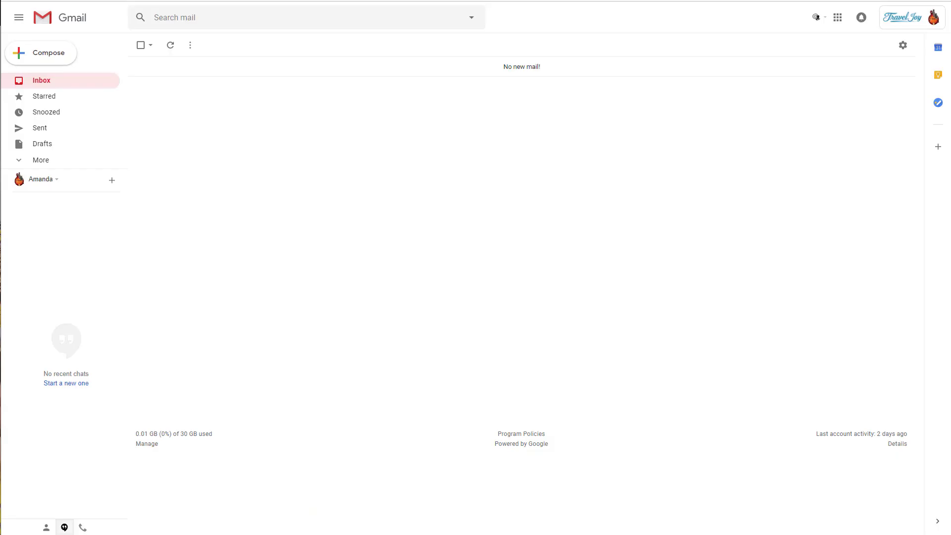
Switch to the client's Gmail inbox, refresh it, and open the "Needed from you: a few extra details" email.
click(167, 46)
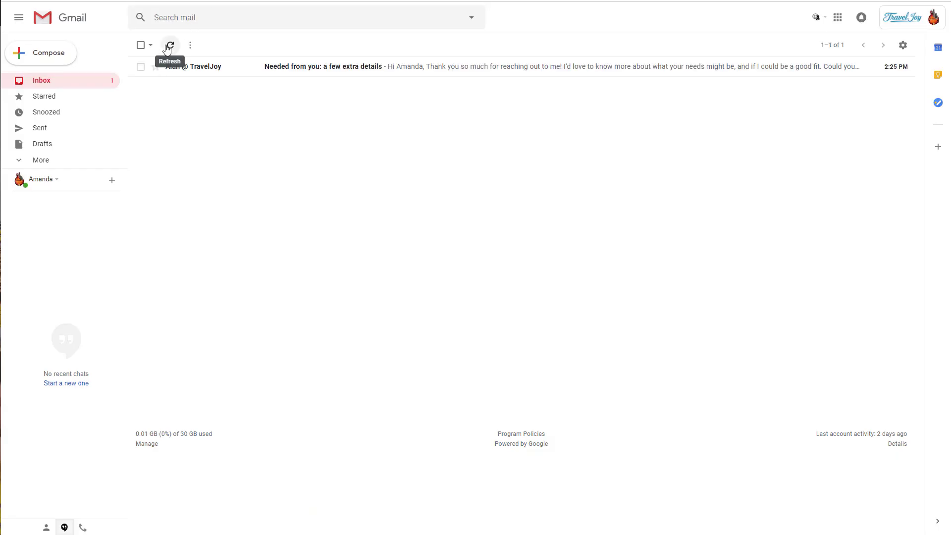
click(441, 76)
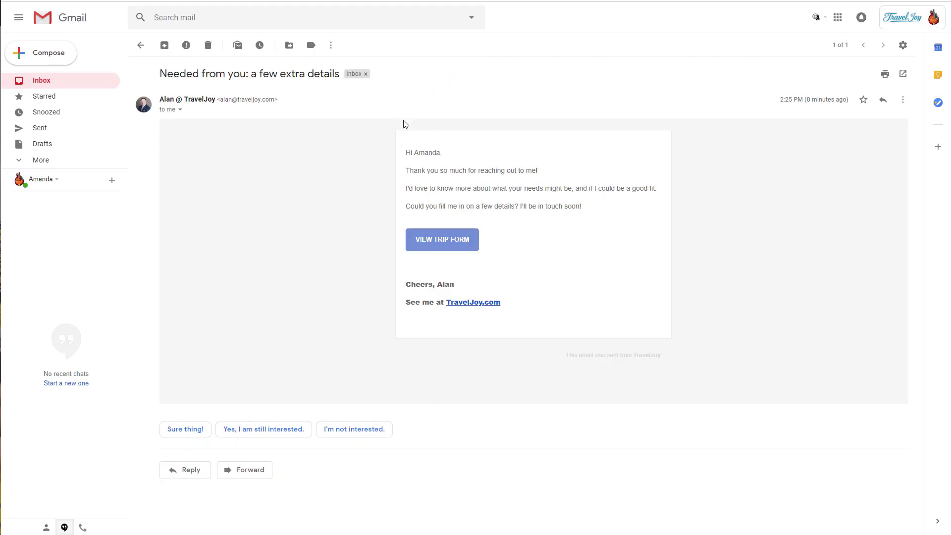
Open the trip form from the client's email and examine its questions and the choice of traveler it is filled out for.
click(446, 242)
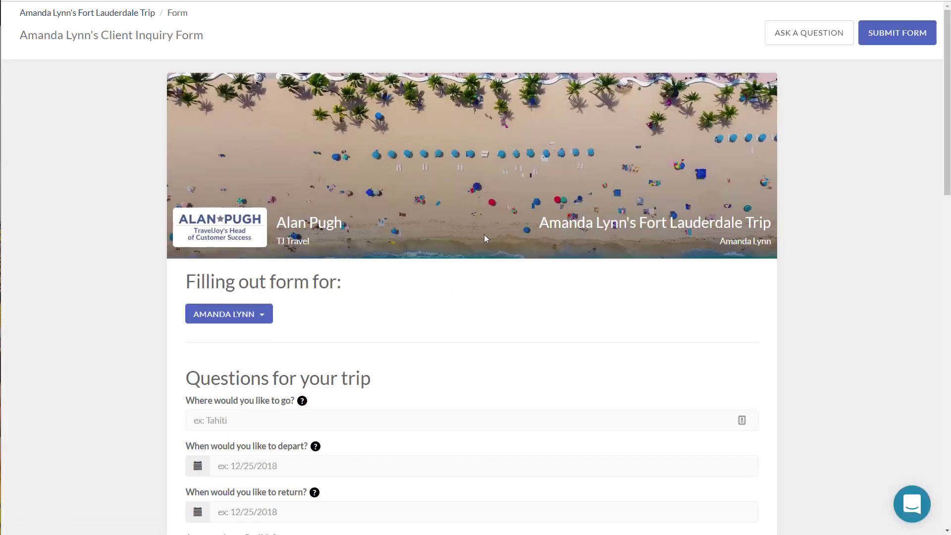
scroll(511, 240, down, 20)
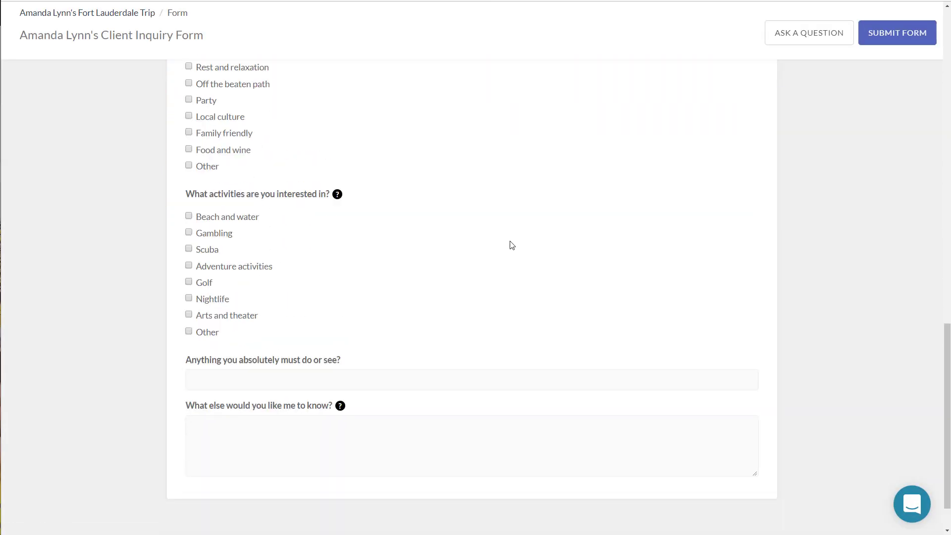
scroll(512, 246, up, 20)
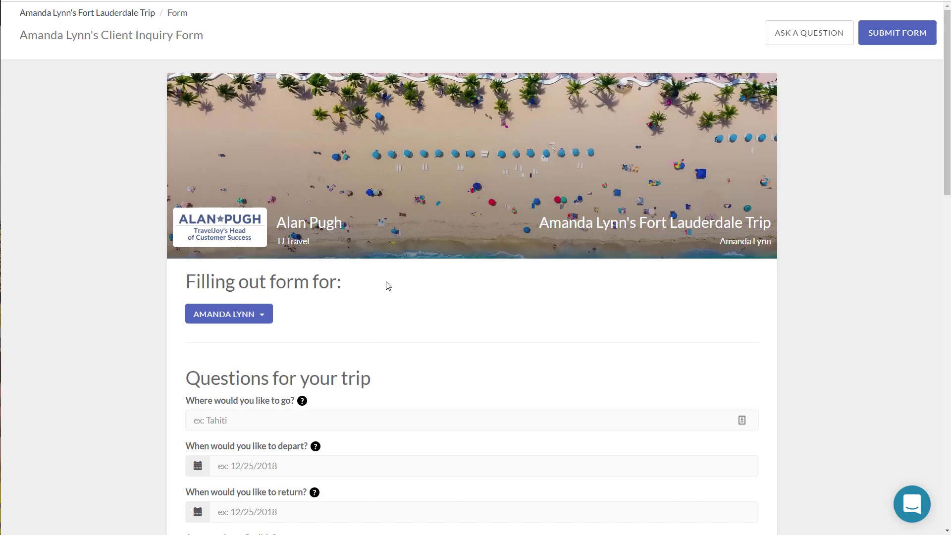
click(233, 314)
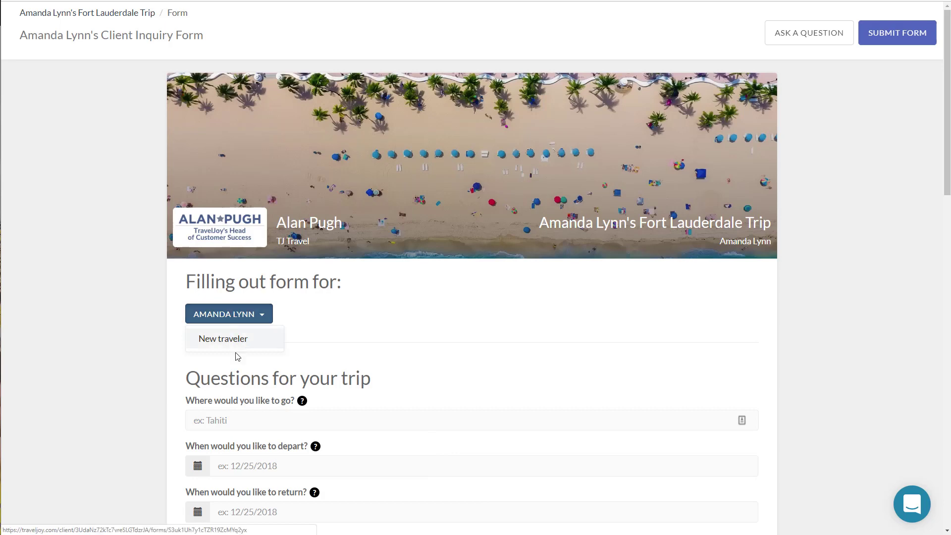
click(409, 316)
Answer the question about where the client would like to go with "FLL".
click(302, 422)
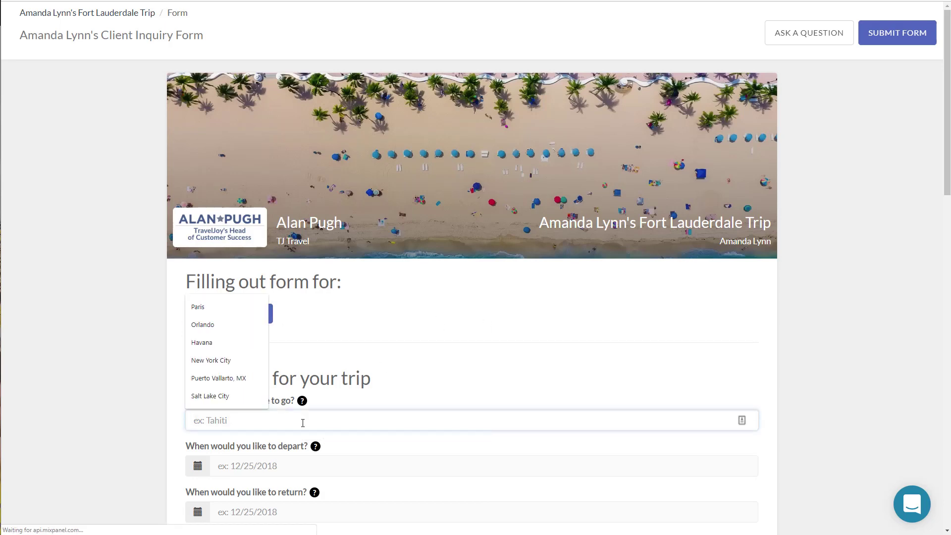
text(Fort Lu)
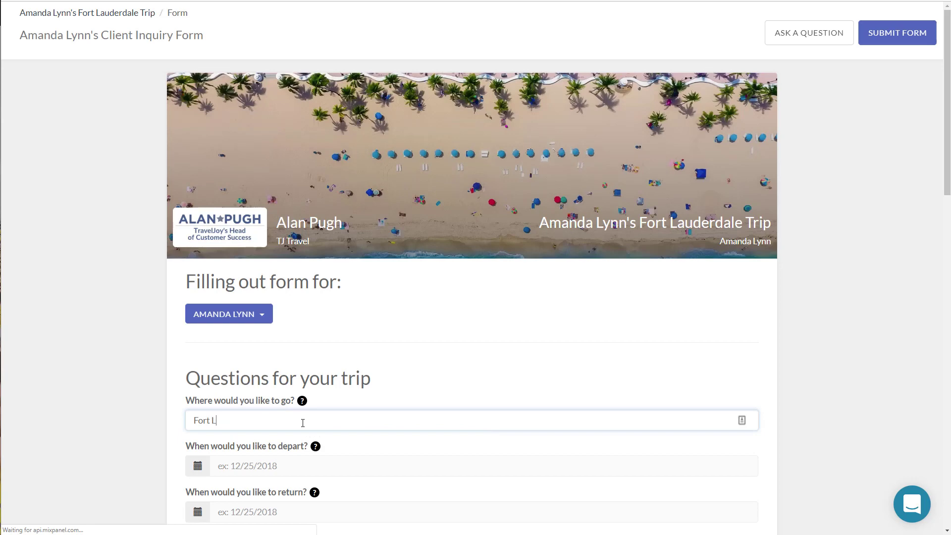
key(BackSpace)
key(BackSpace)
key(BackSpace)
key(BackSpace)
key(BackSpace)
key(BackSpace)
text(LL)
Set the trip's departure date to 3/20/2019 and its return date to 3/28/2019.
scroll(388, 307, down, 2)
click(344, 372)
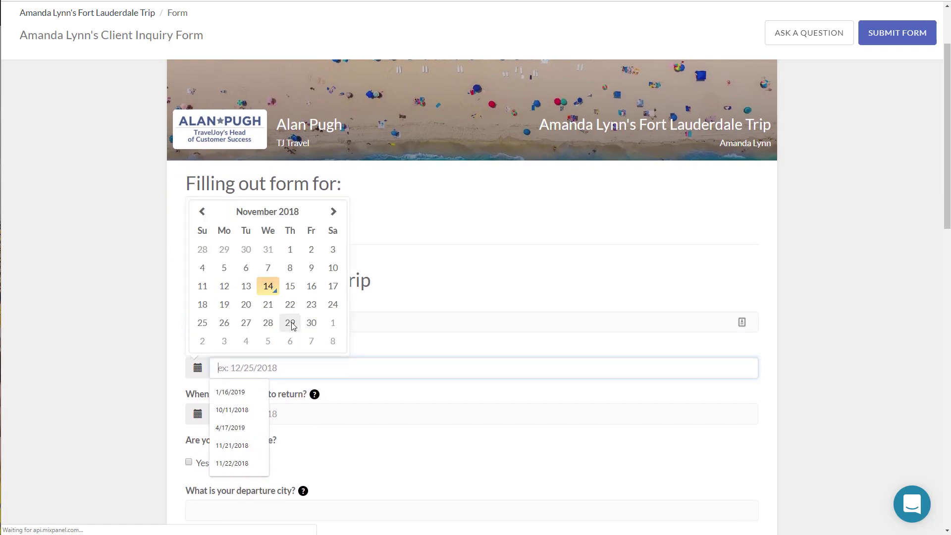
click(333, 212)
click(333, 212)
click(333, 212)
click(332, 212)
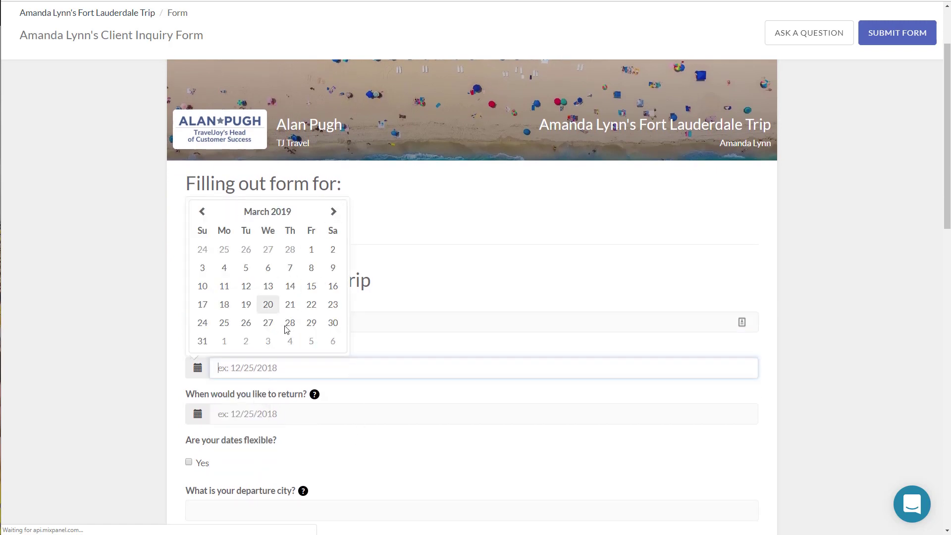
click(268, 304)
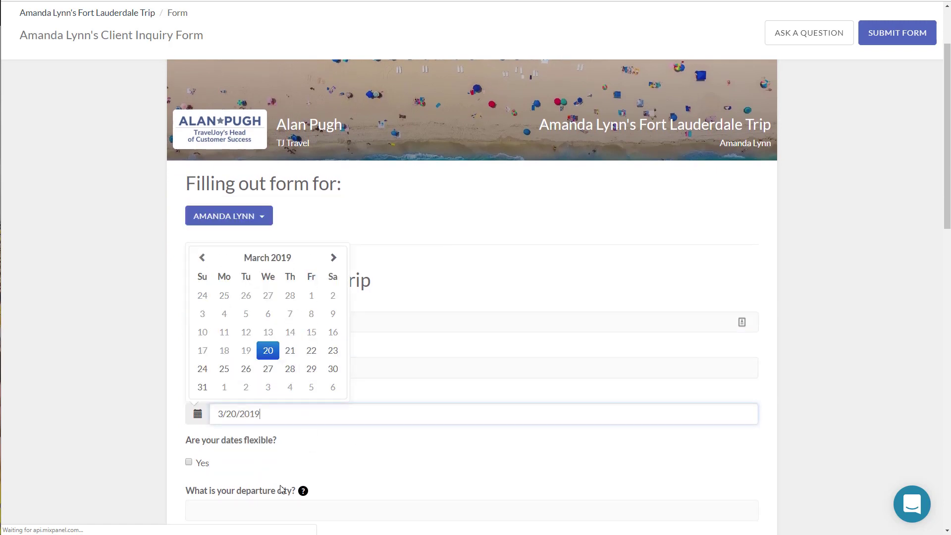
click(297, 367)
Choose a budget of $4,500 to $6,500 for all travelers and submit the inquiry form.
scroll(768, 209, down, 7)
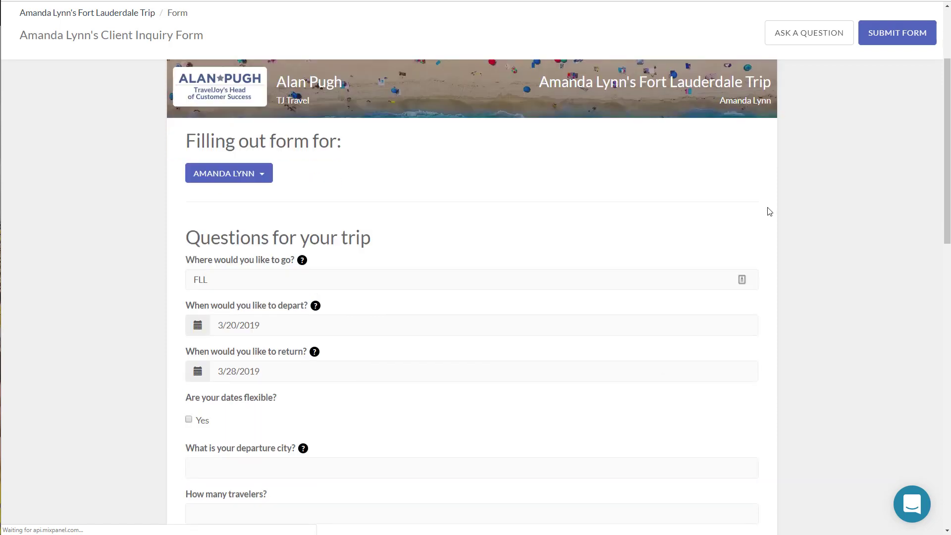
click(228, 293)
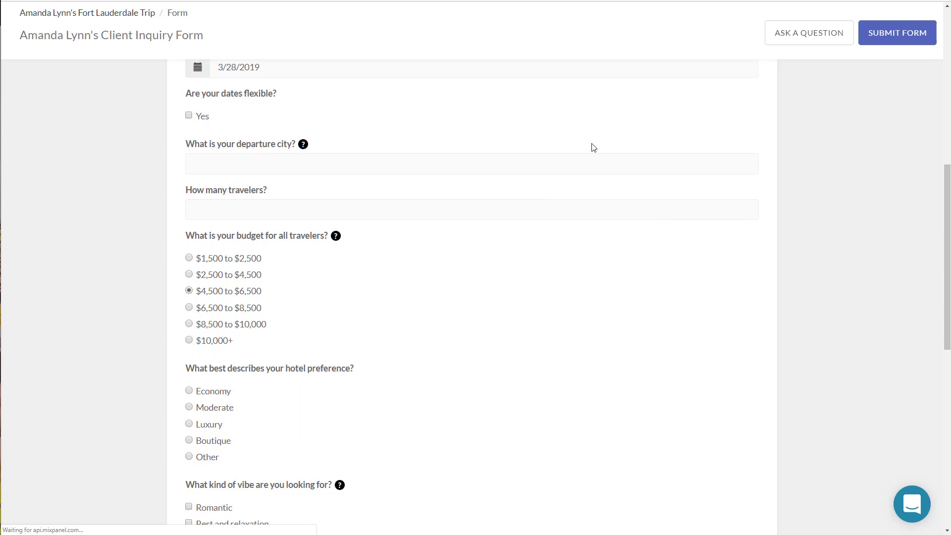
click(902, 35)
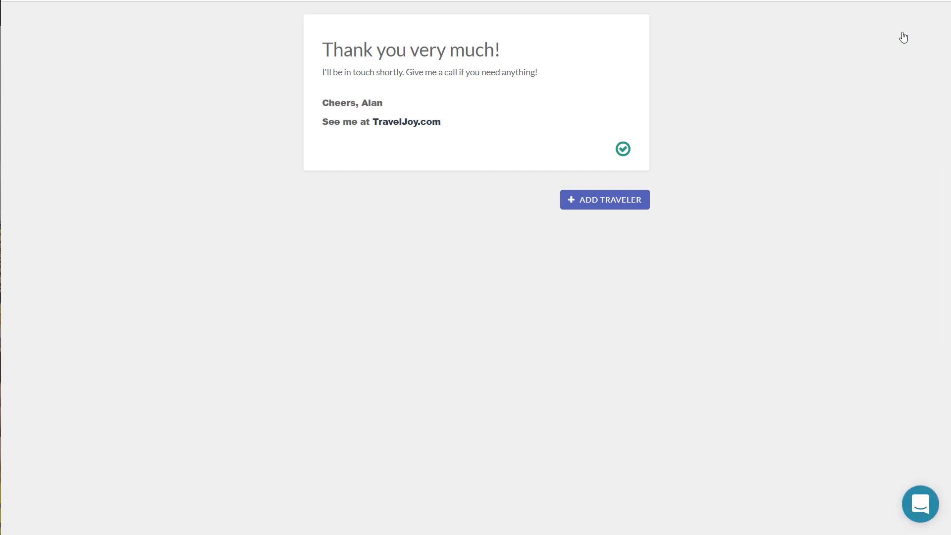
Start the inquiry form for an additional traveler and look over its name, email and trip question fields.
click(614, 207)
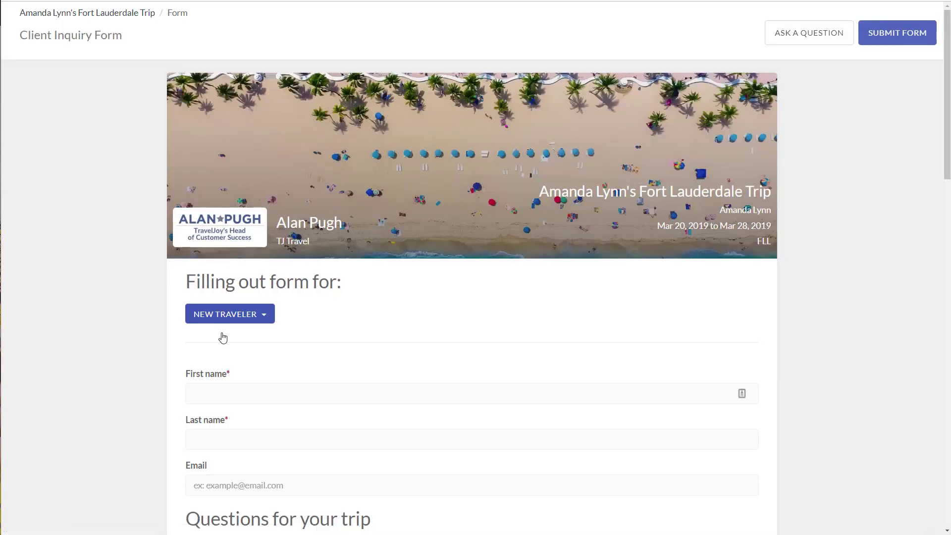
scroll(397, 322, down, 2)
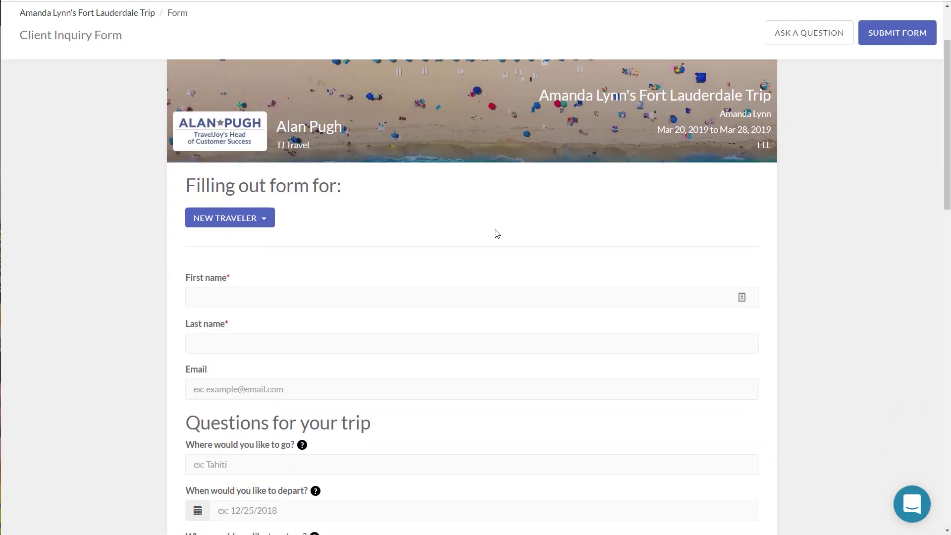
click(215, 295)
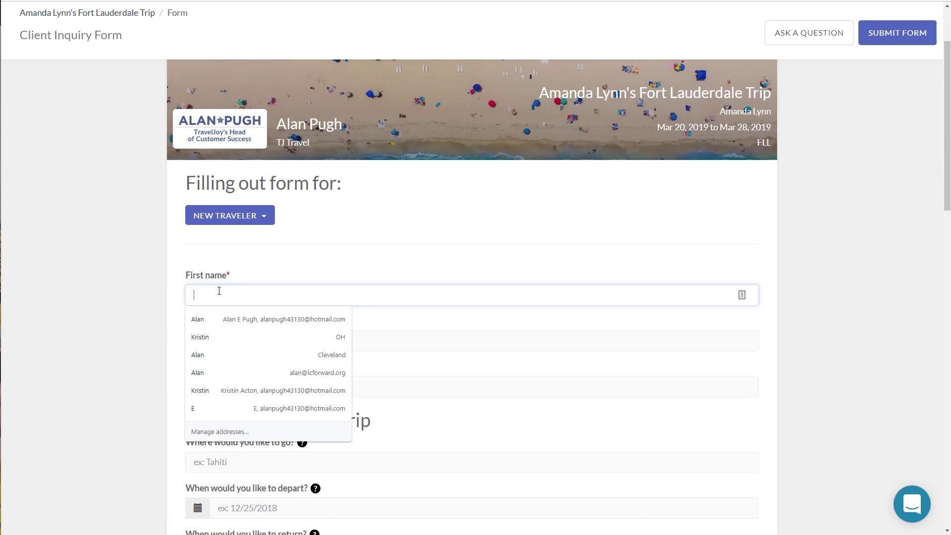
click(101, 344)
scroll(318, 306, down, 6)
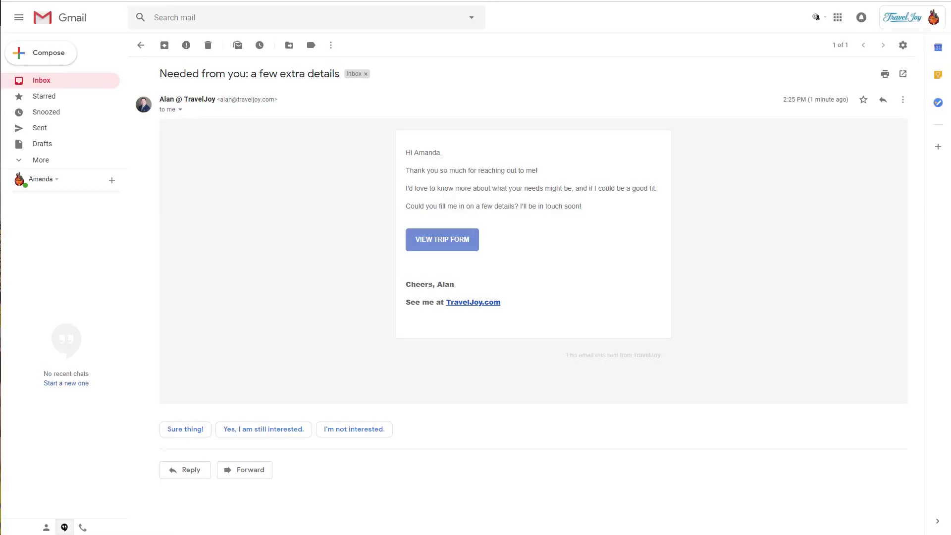
Switch back to the Fort Lauderdale trip in TravelJoy and review its traveler list and the client's submitted inquiry answers.
click(207, 45)
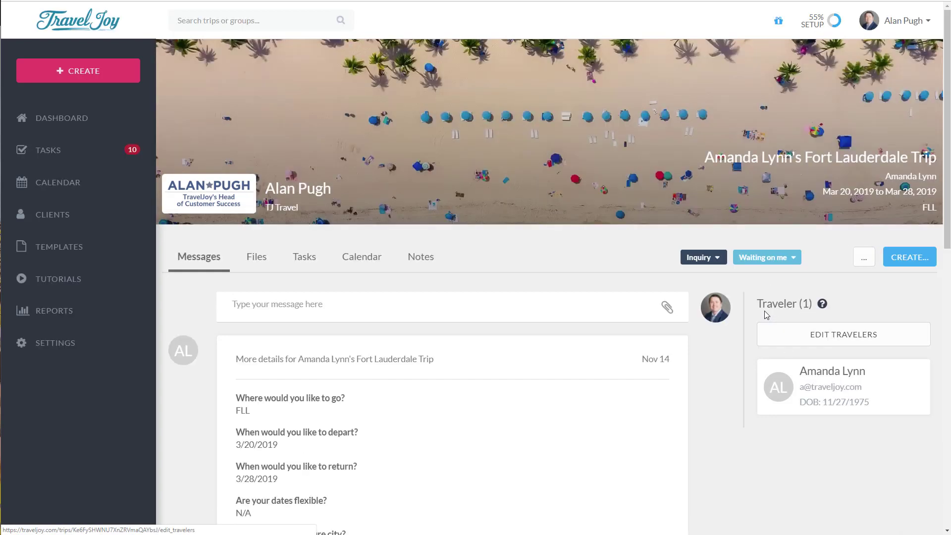
drag(813, 304, 755, 304)
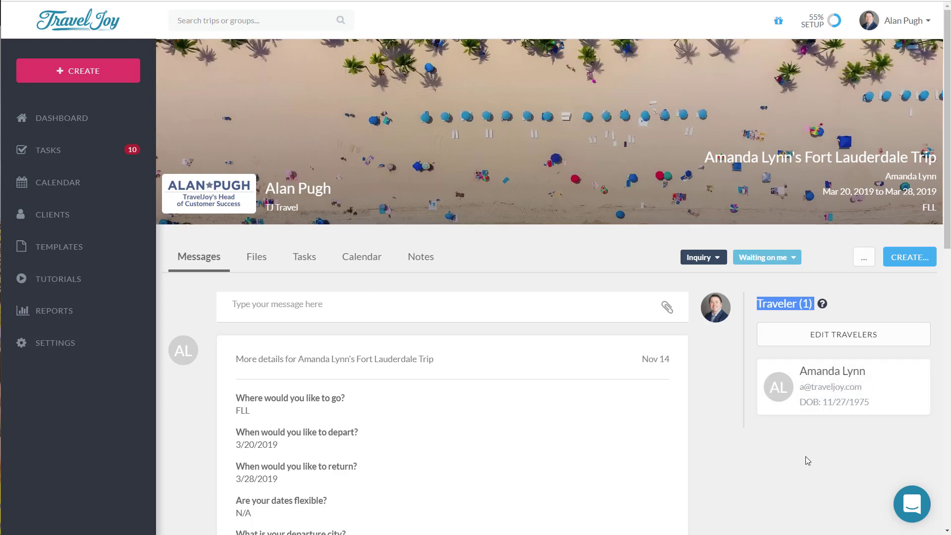
scroll(305, 408, down, 3)
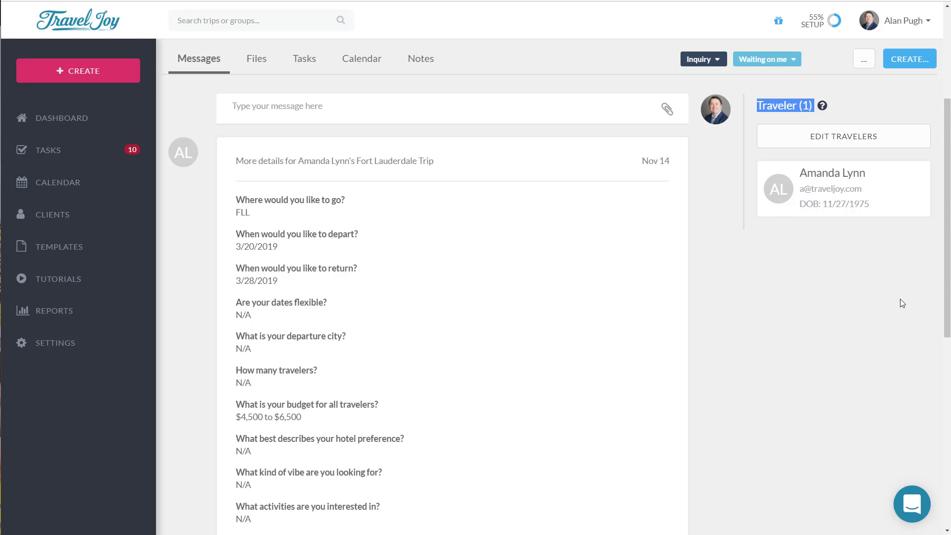
scroll(563, 272, up, 4)
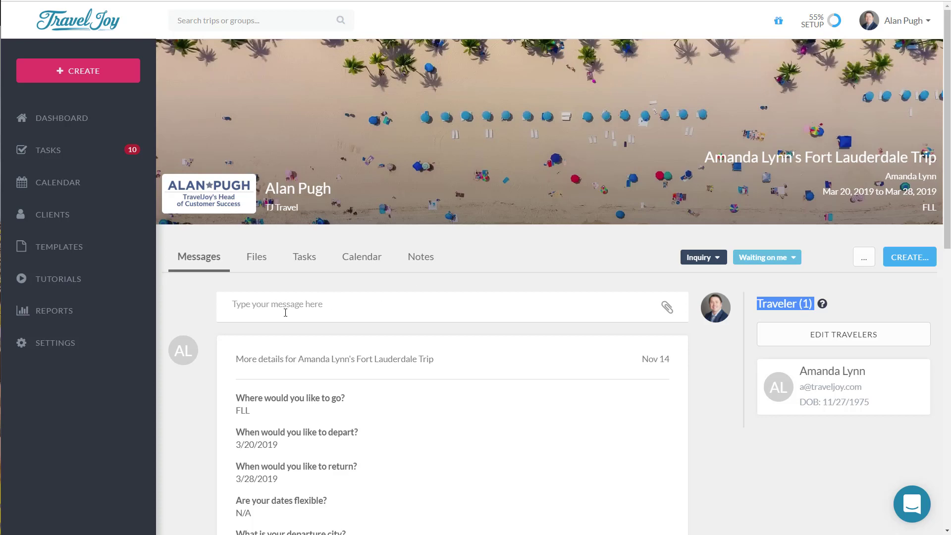
scroll(420, 379, down, 1)
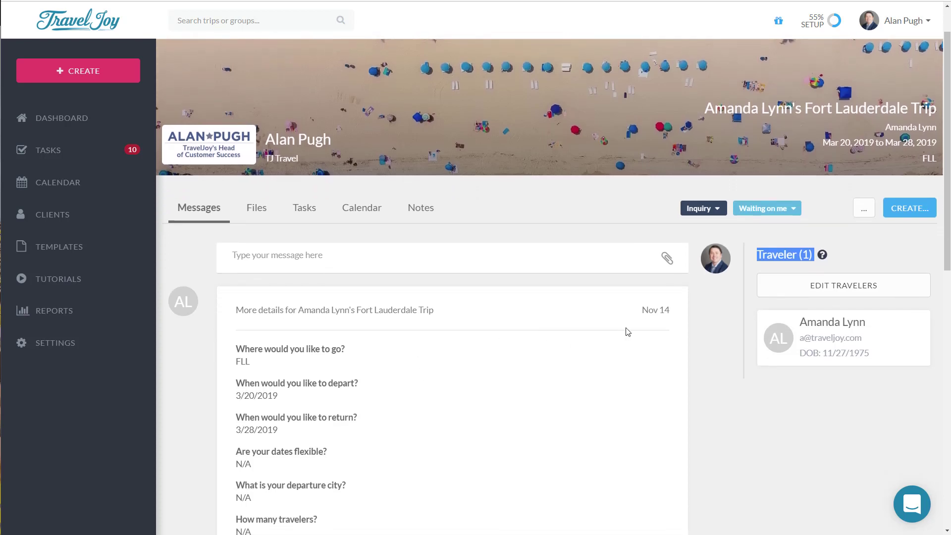
Open the trip's message composer, examine the thread's senders, dates and opened status, and view the trip's files.
click(344, 257)
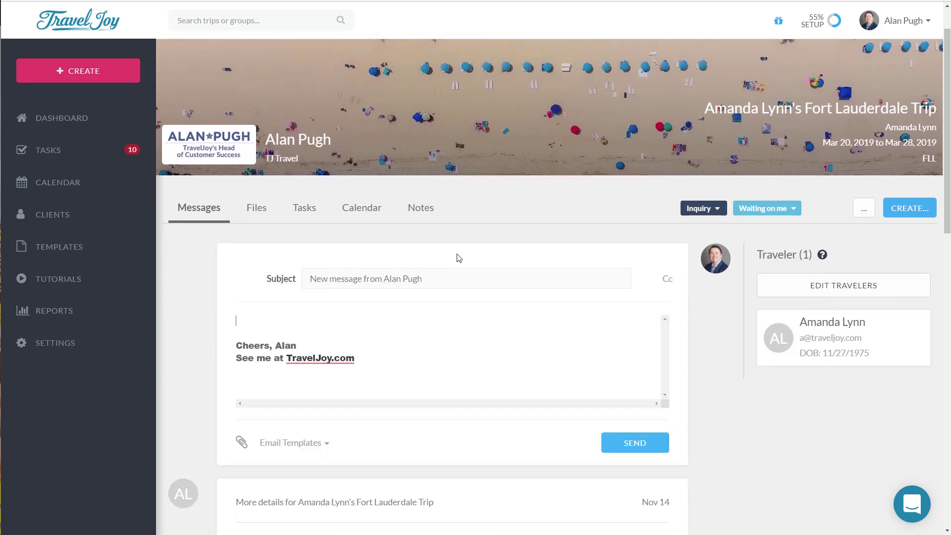
scroll(459, 256, down, 15)
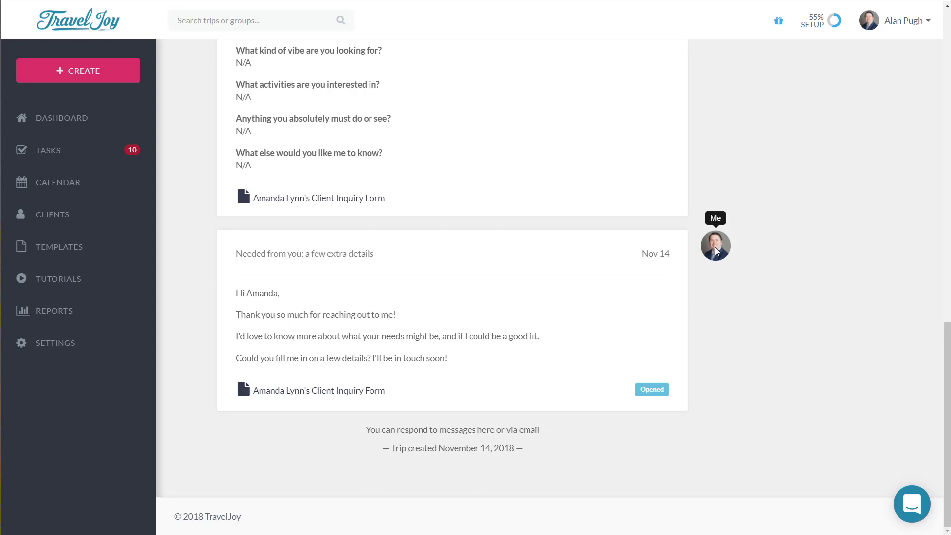
mouse_move(656, 254)
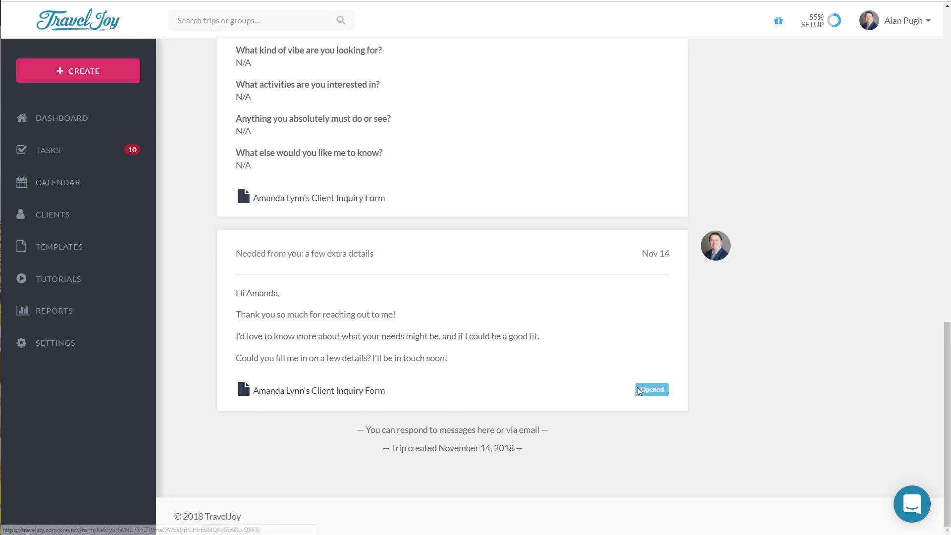
mouse_move(656, 391)
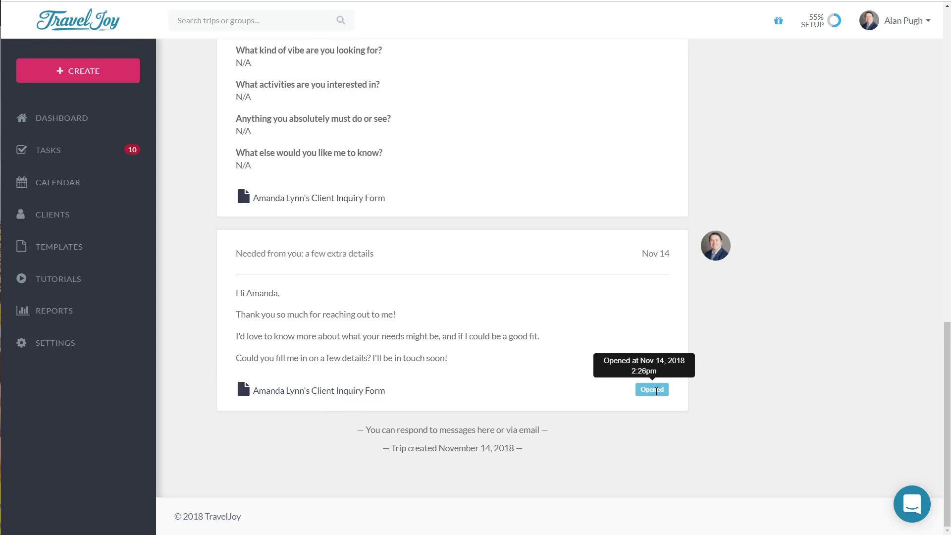
scroll(630, 320, up, 3)
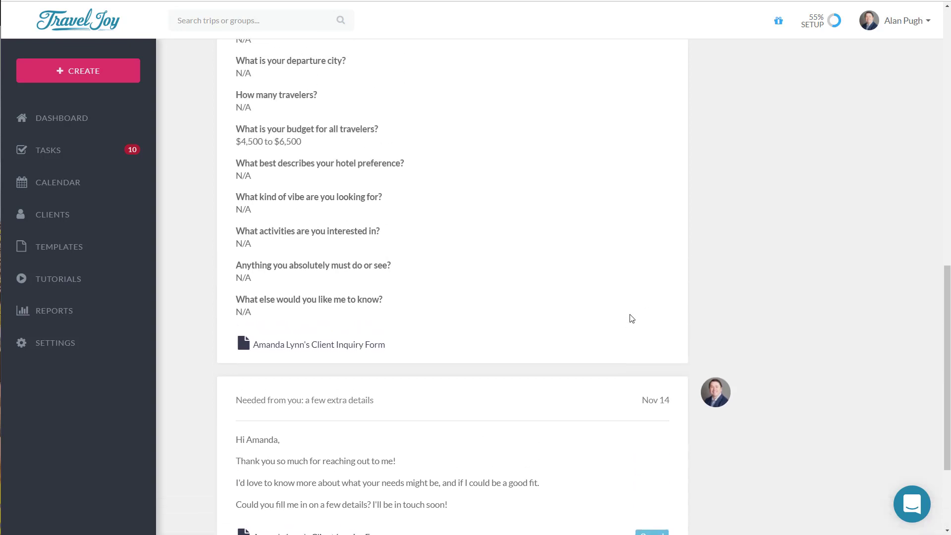
scroll(632, 318, up, 8)
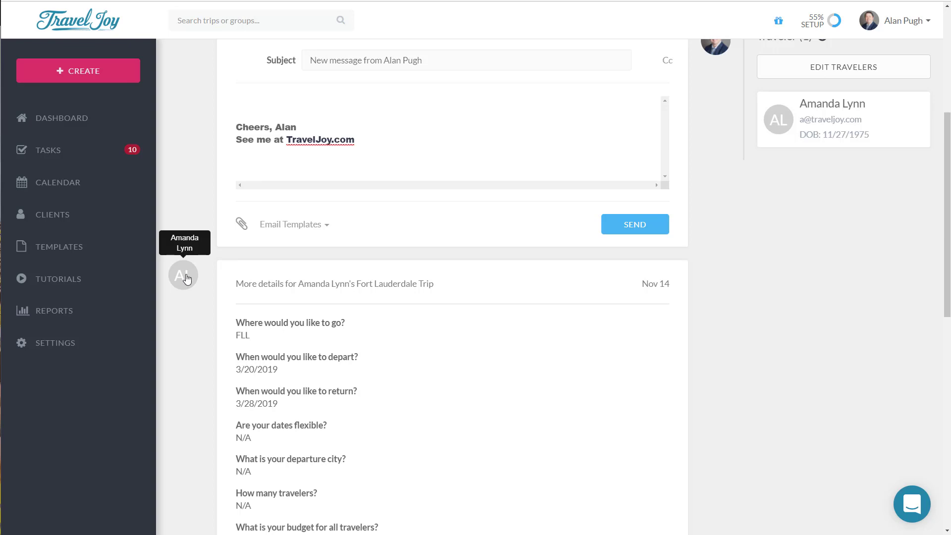
mouse_move(657, 287)
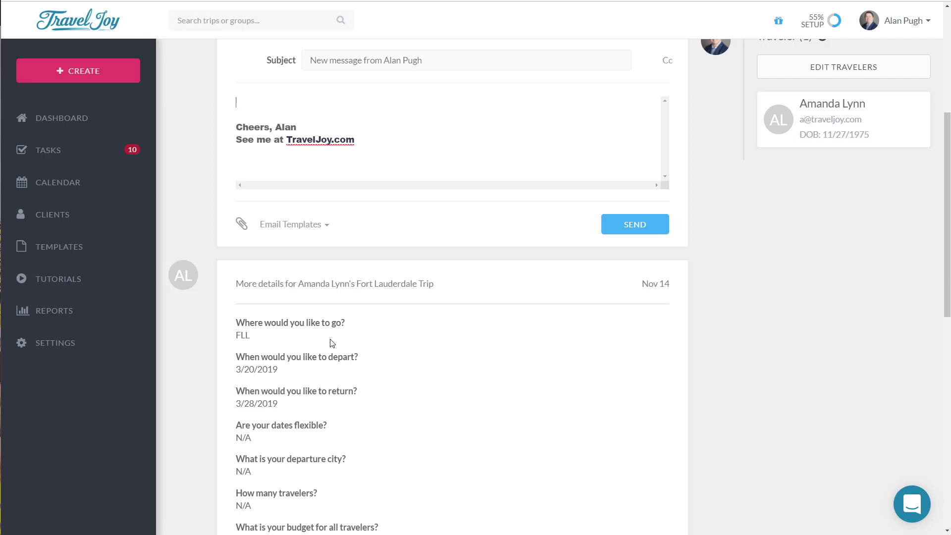
scroll(312, 342, up, 4)
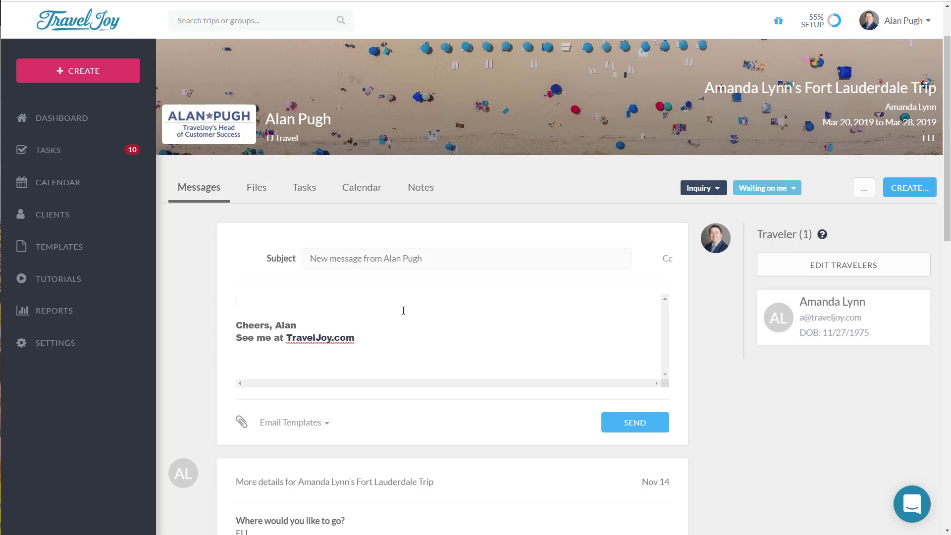
click(256, 187)
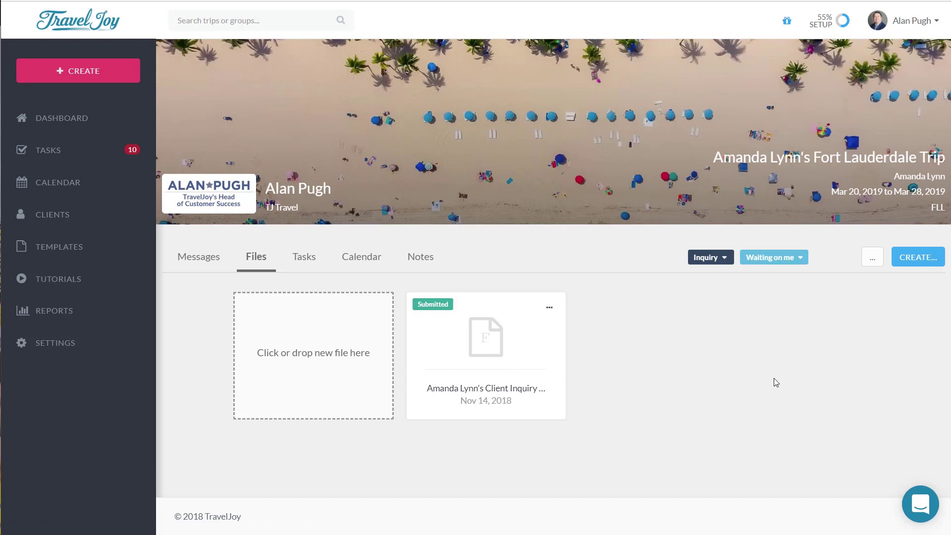
Add a task named "Send Welcome Home Email" to the Fort Lauderdale trip.
click(315, 258)
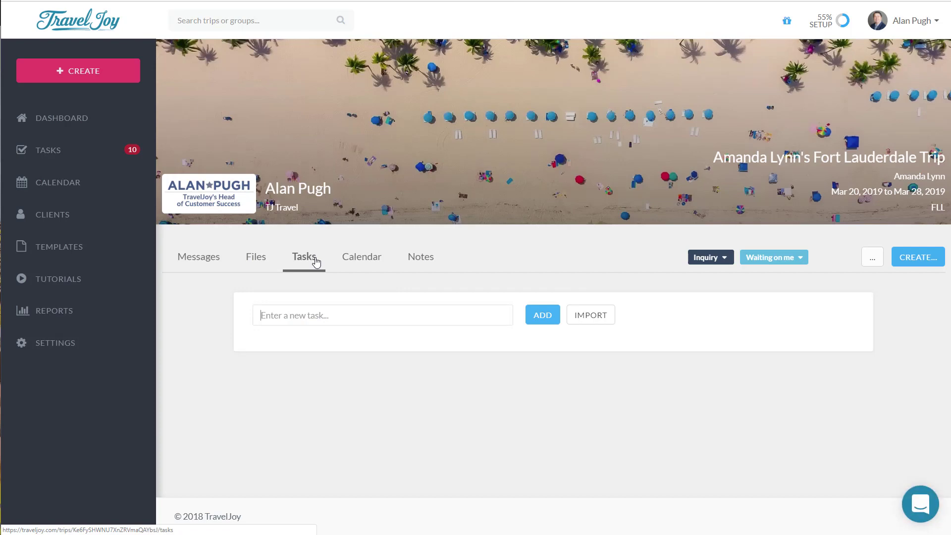
text(S)
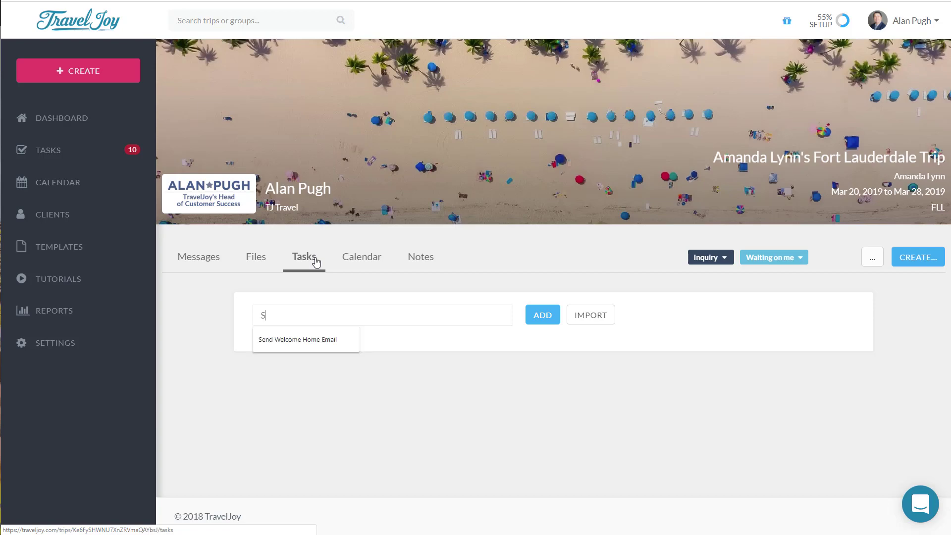
key(Down)
key(Return)
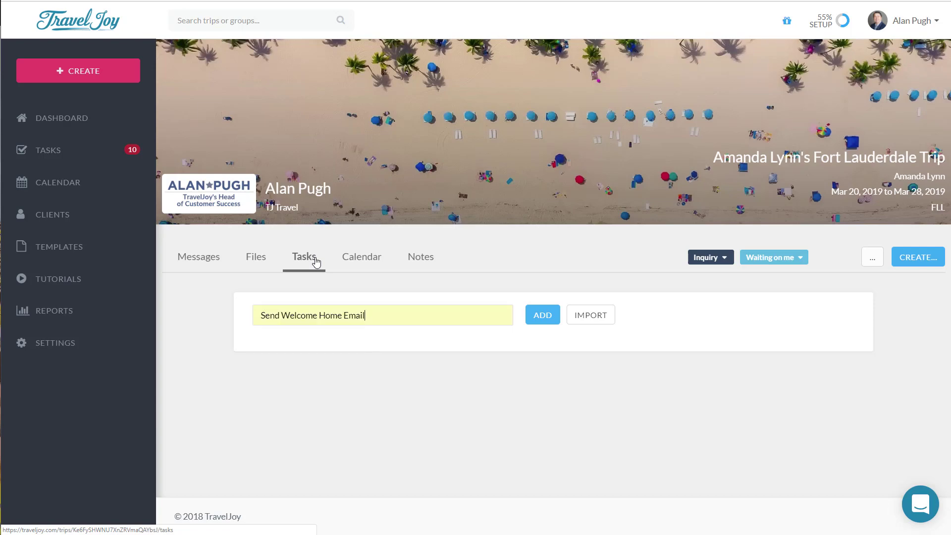
key(Return)
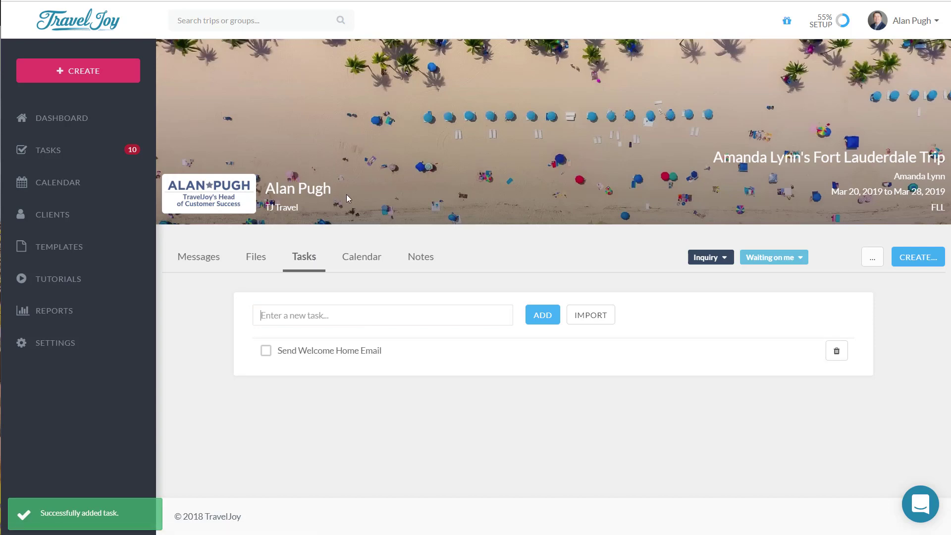
Open the "Send Welcome Home Email" task and set a relative due date of 1 day after the trip end date.
click(341, 360)
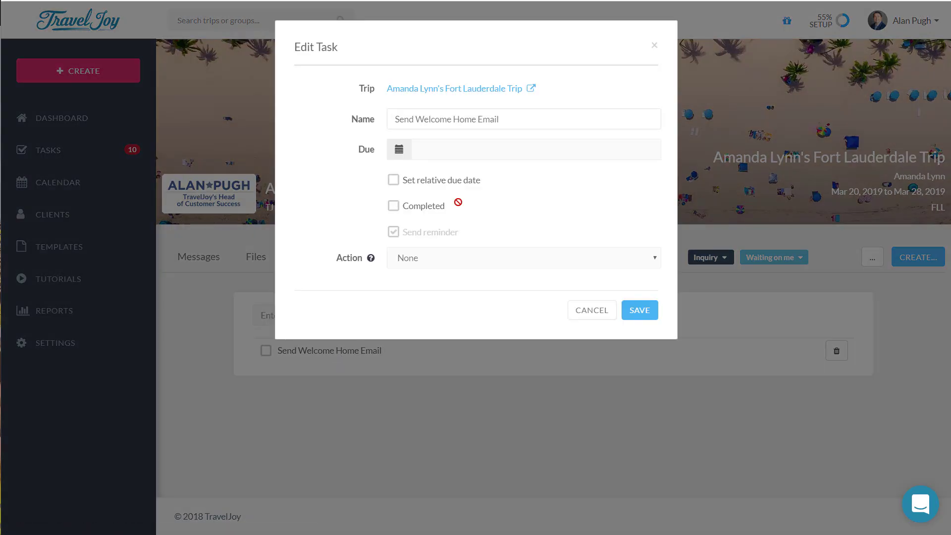
click(462, 154)
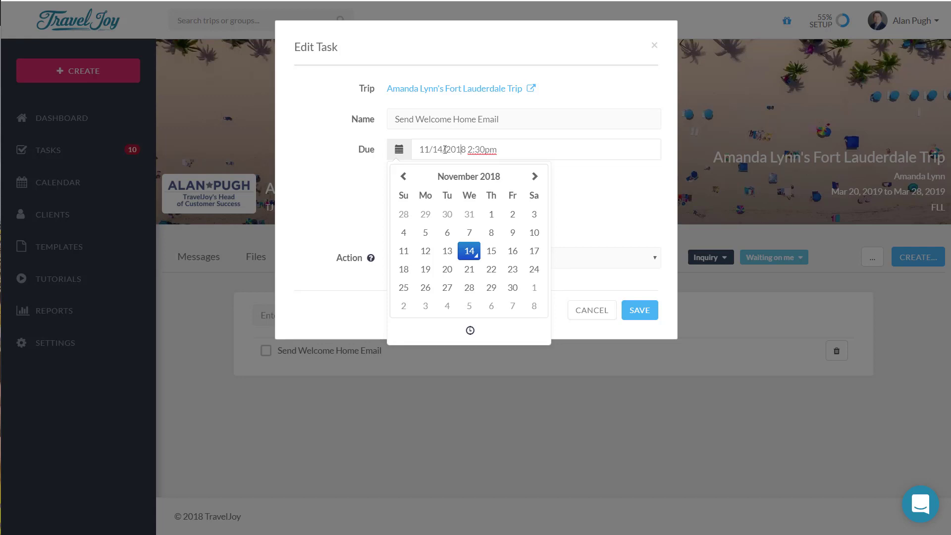
click(315, 199)
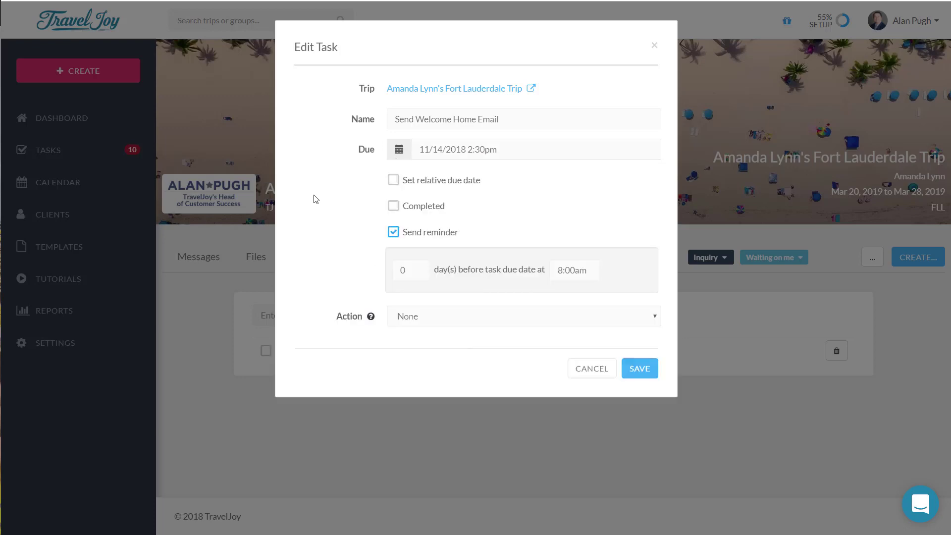
click(439, 184)
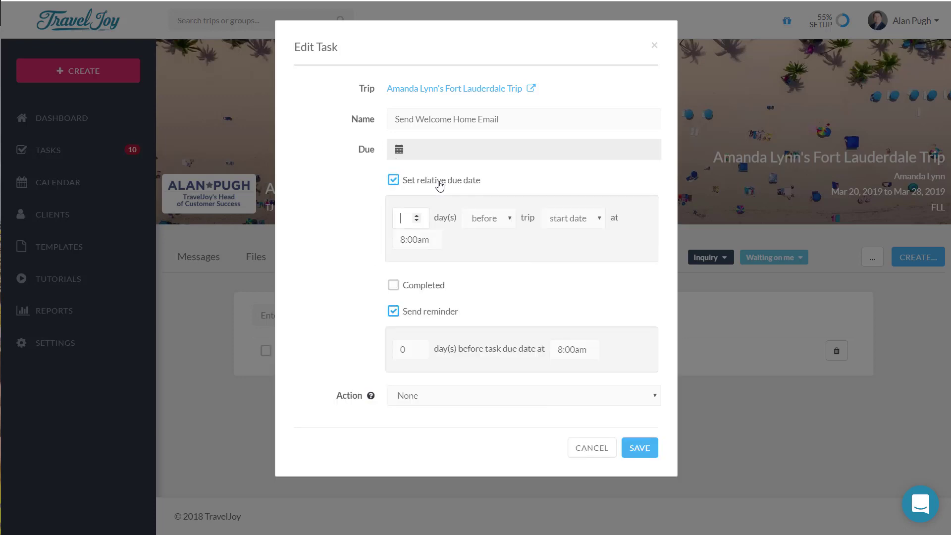
click(417, 216)
click(481, 227)
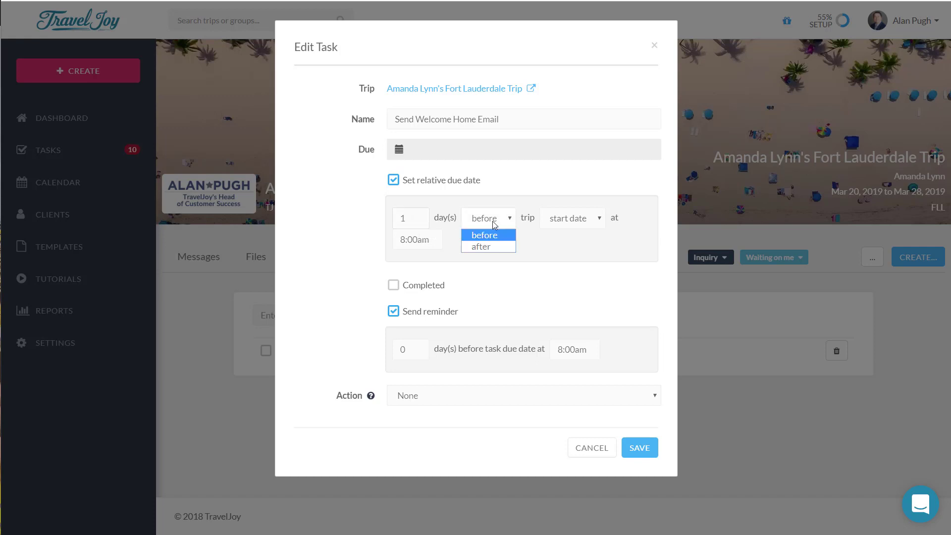
click(478, 247)
click(584, 221)
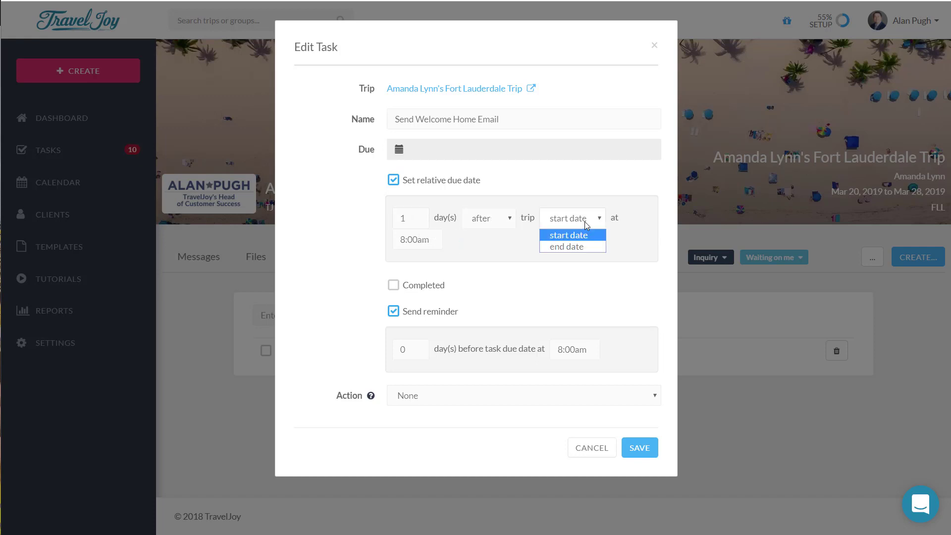
click(569, 246)
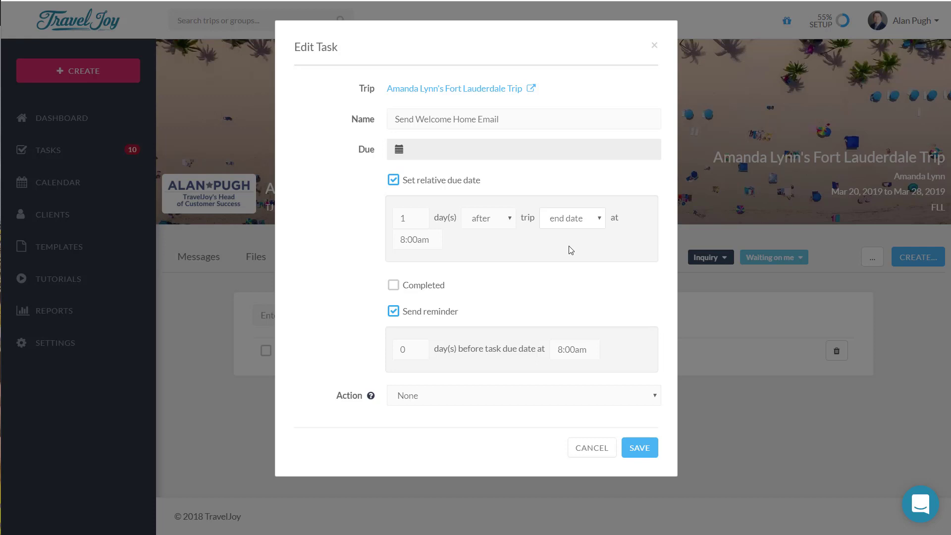
Make the task's action Send email with the "Welcome Home Email (default)" template, and save the task.
click(442, 403)
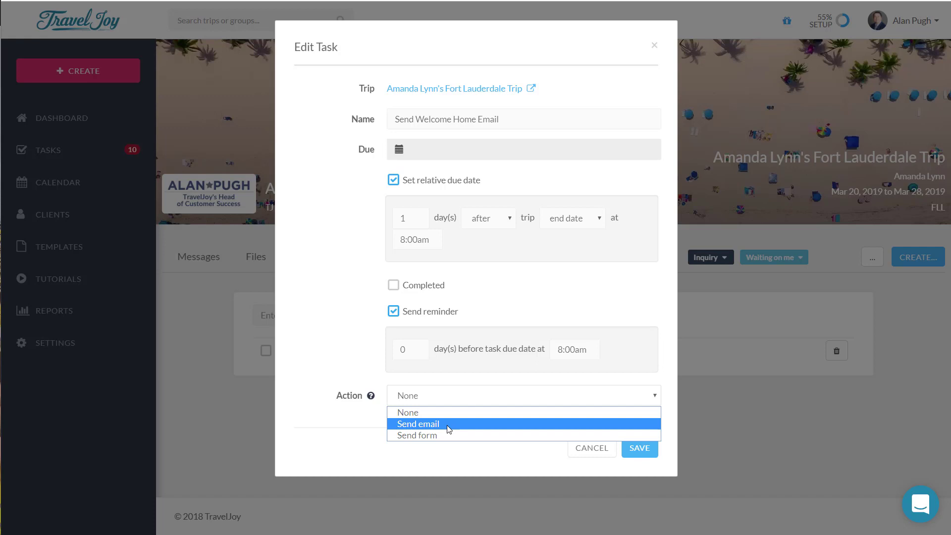
click(449, 424)
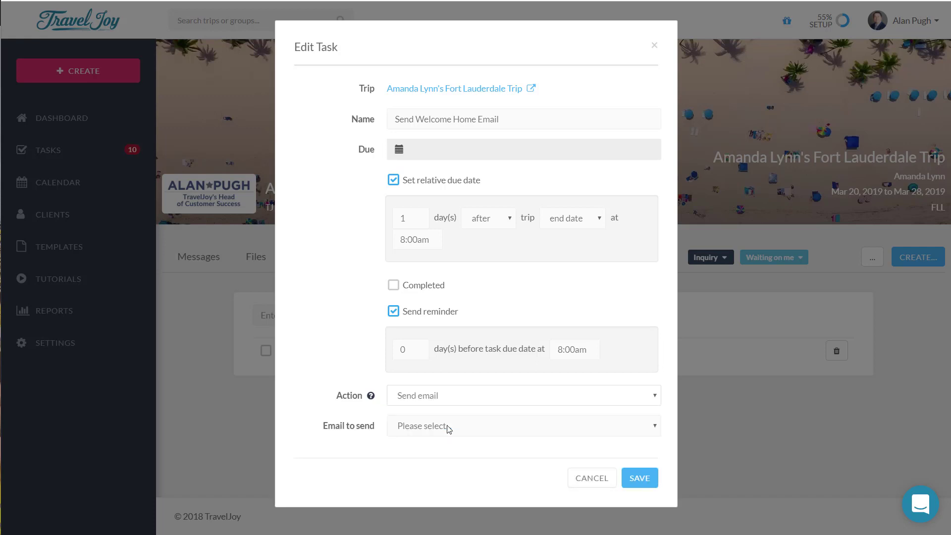
click(448, 427)
scroll(509, 365, down, 1)
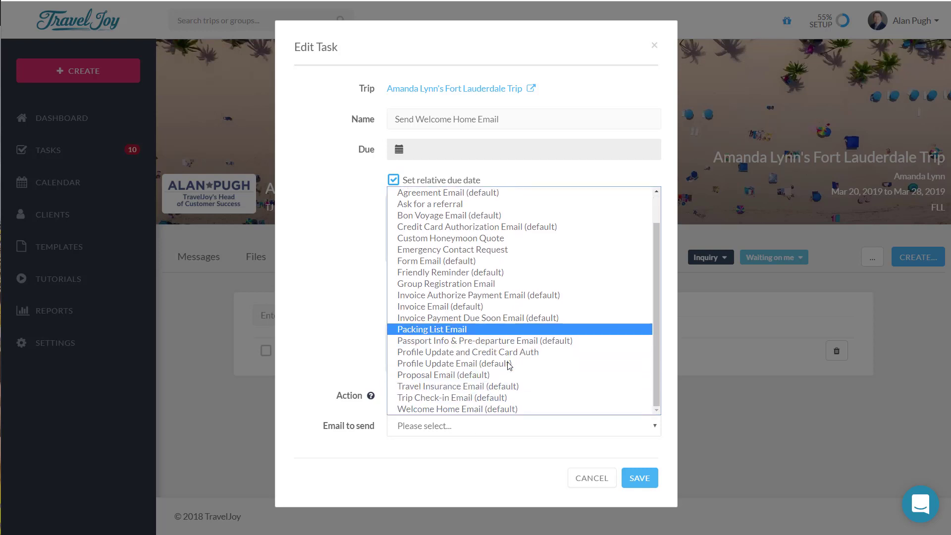
click(483, 408)
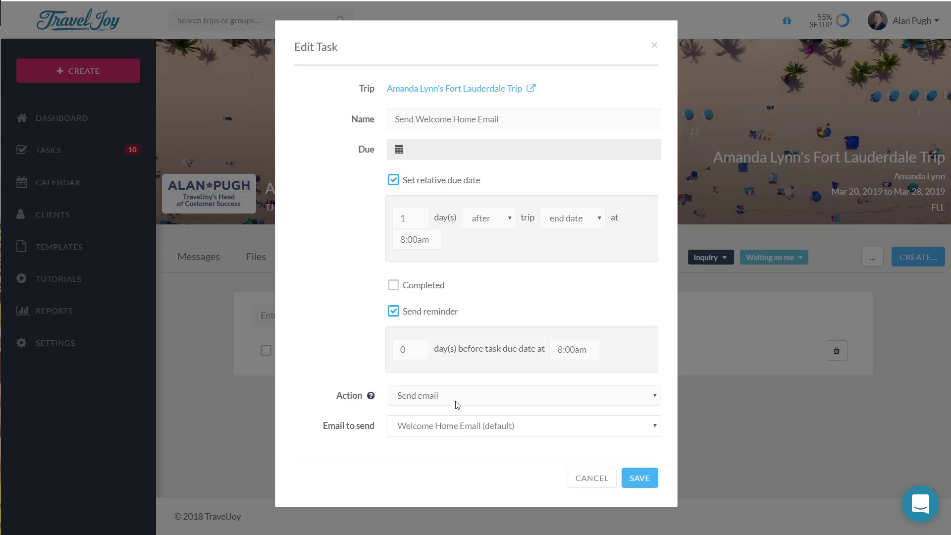
click(639, 479)
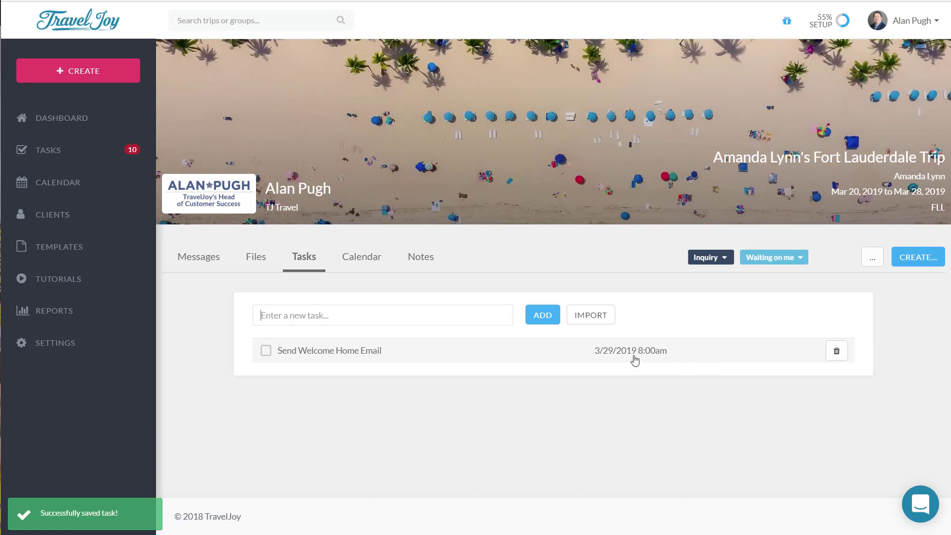
View the trip's calendar for March 2019 and examine the trip dates and the Welcome Home task entry.
click(363, 258)
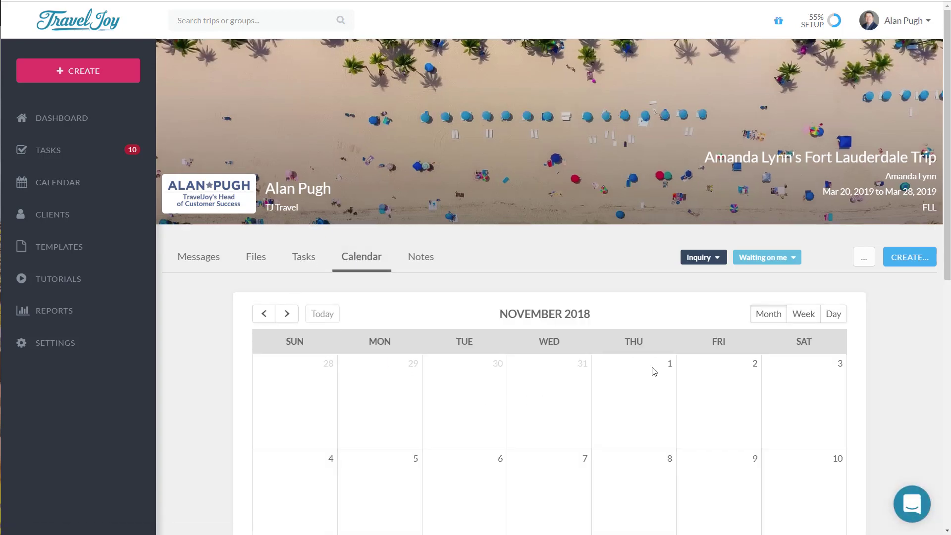
click(286, 314)
click(286, 314)
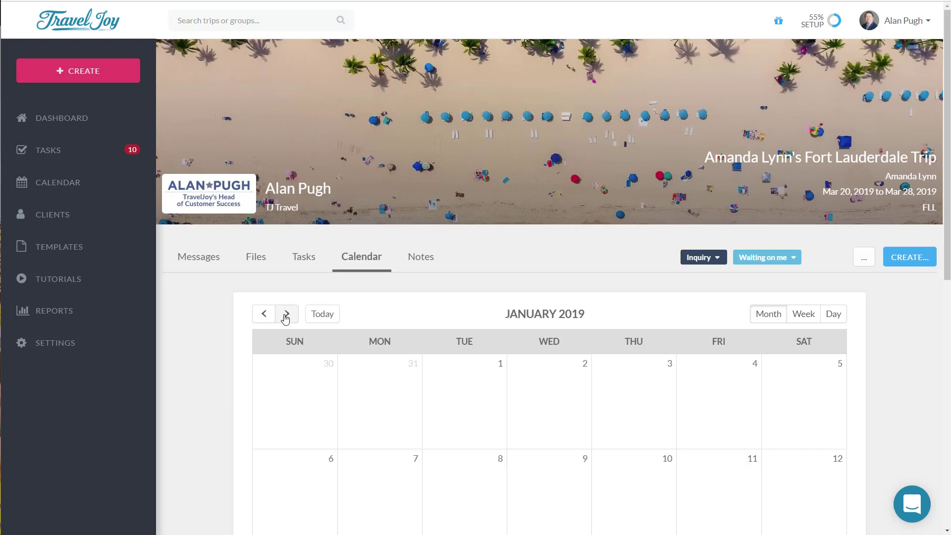
click(287, 314)
click(287, 314)
scroll(467, 357, down, 7)
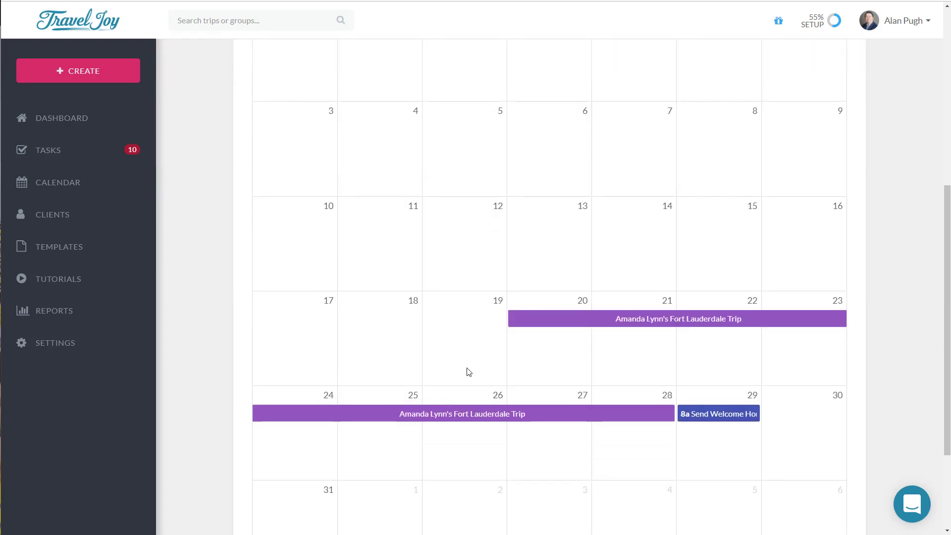
click(734, 412)
View the trip's notes and the private note editor, leaving the note empty.
click(432, 253)
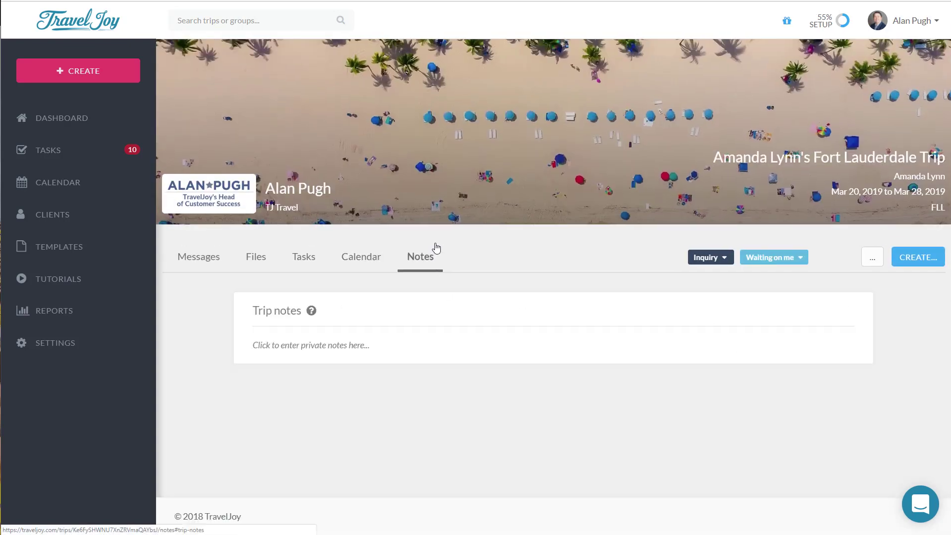
click(325, 349)
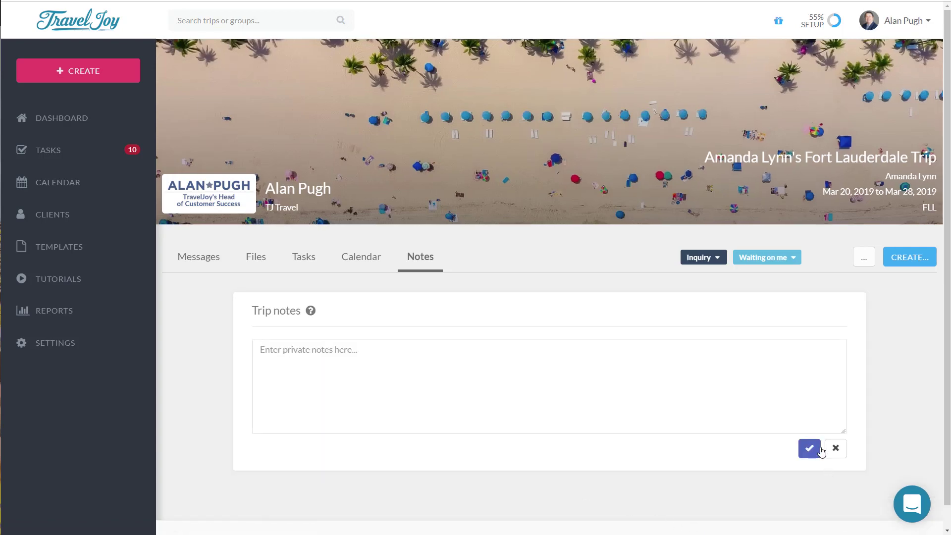
click(835, 448)
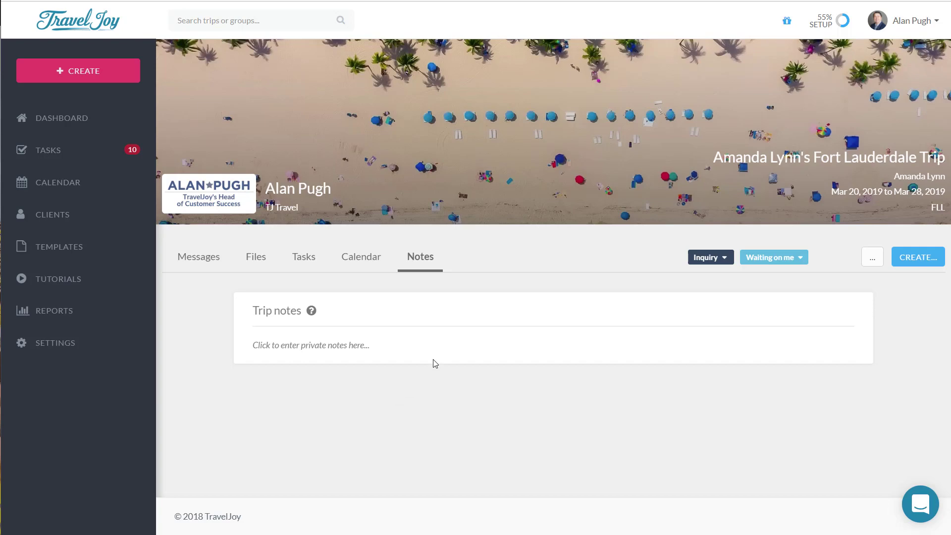
Create a new proposal for the Fort Lauderdale trip and check the available itinerary types.
click(921, 258)
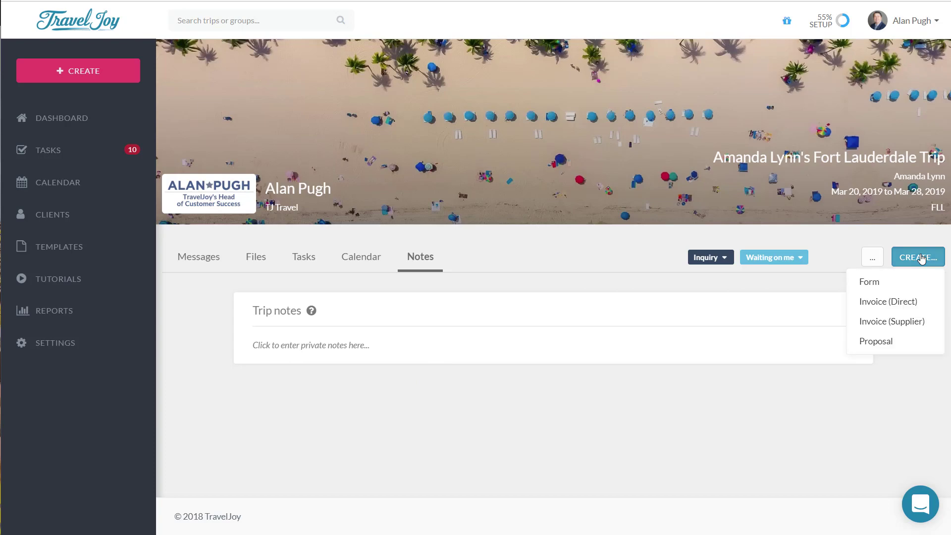
click(869, 342)
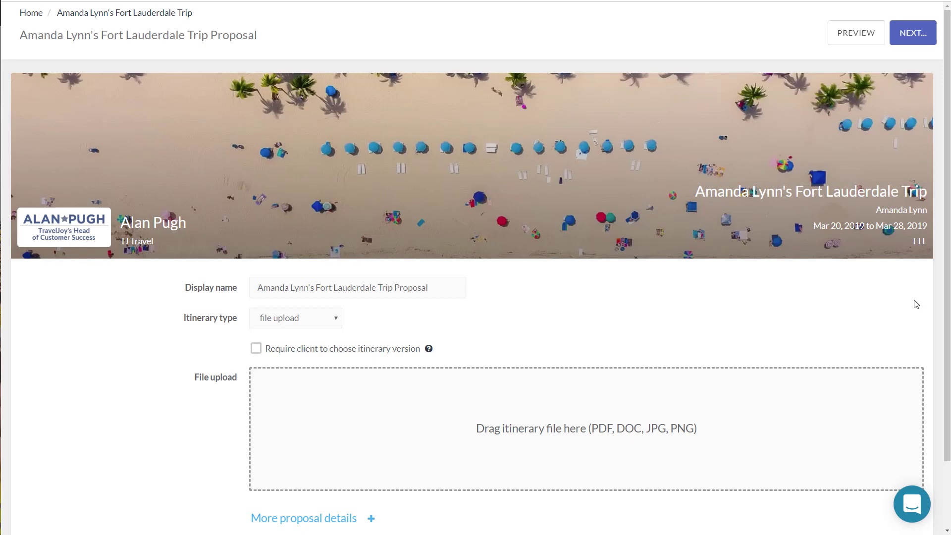
click(287, 321)
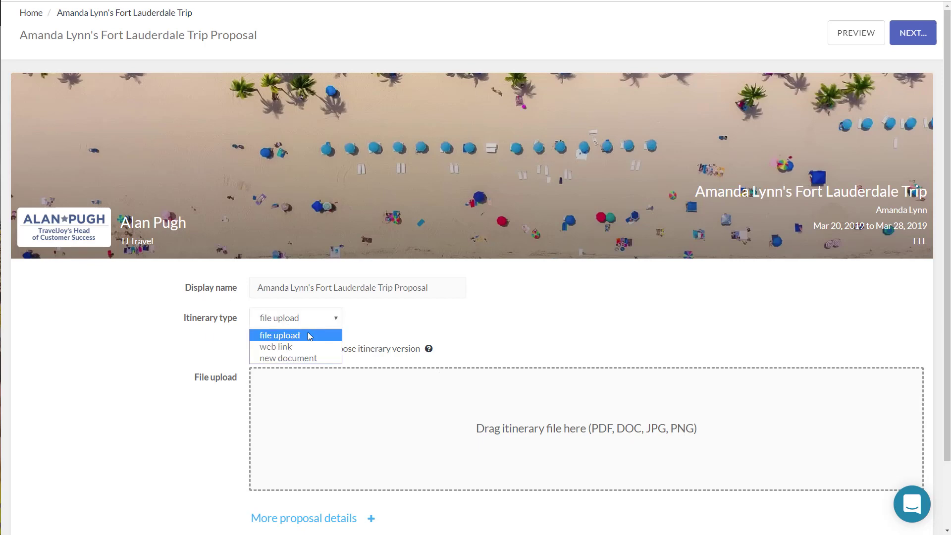
click(554, 311)
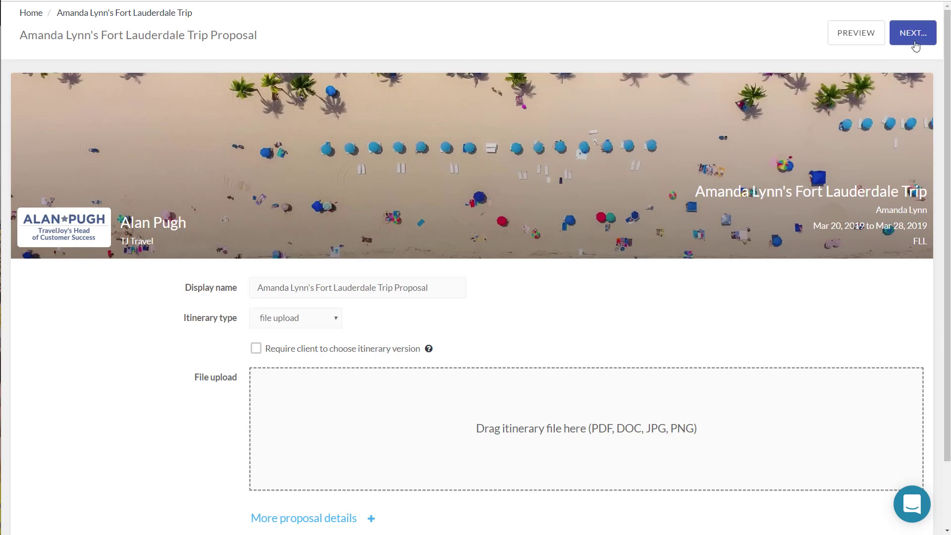
Try web link as the proposal's itinerary type and look at its link field and saving options.
click(305, 323)
click(298, 347)
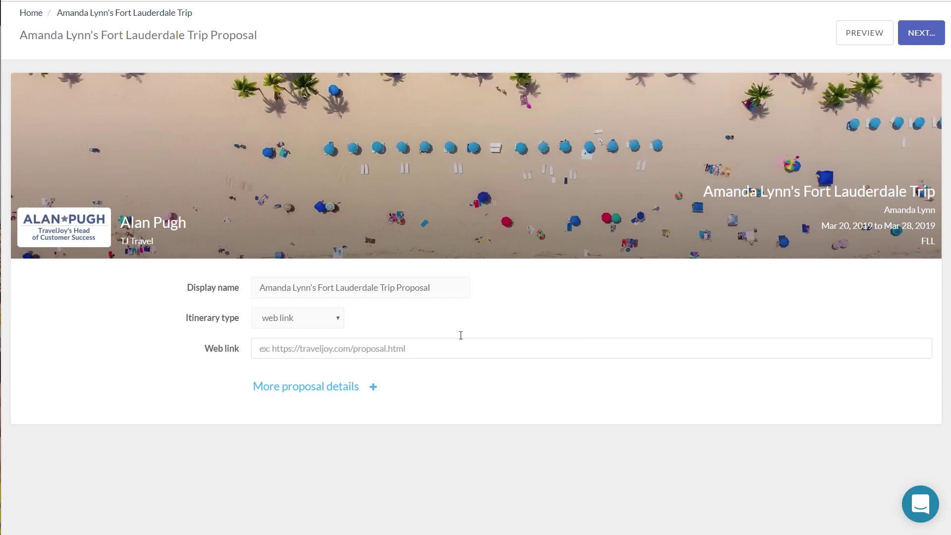
click(512, 358)
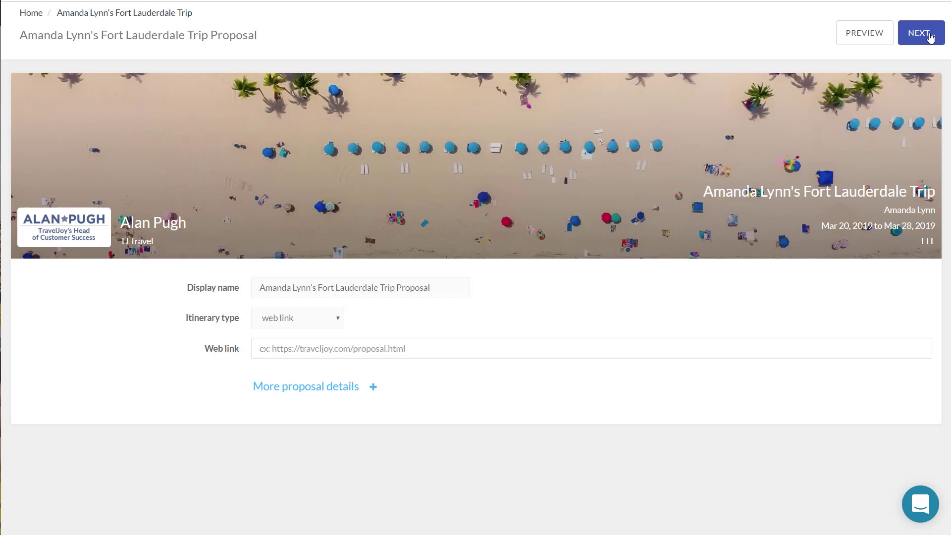
click(931, 38)
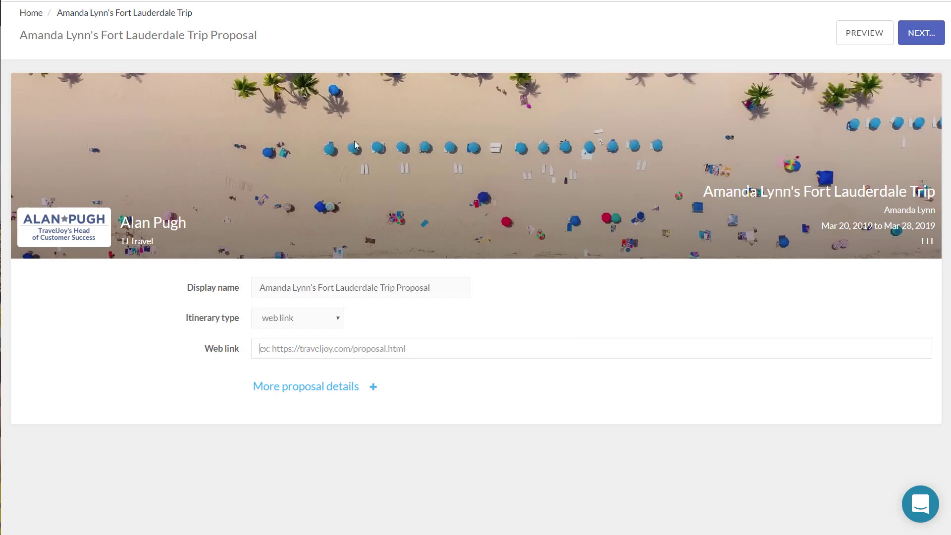
Set the proposal's itinerary type to new document and go to its document editor.
click(284, 321)
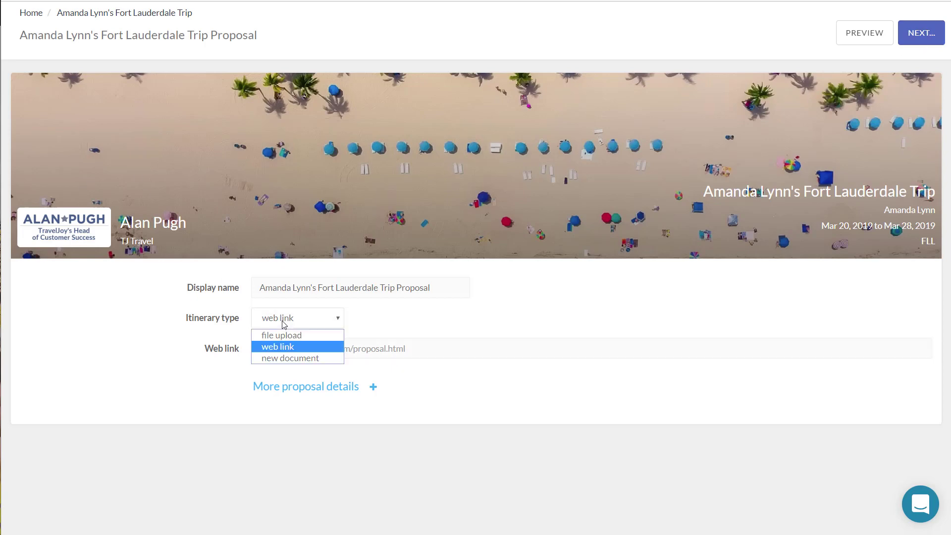
click(300, 357)
scroll(663, 242, down, 3)
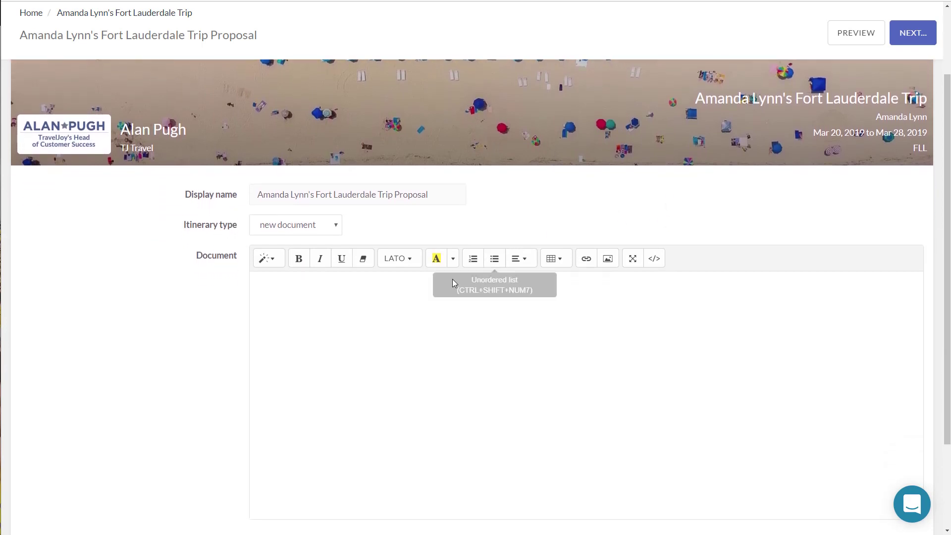
click(469, 244)
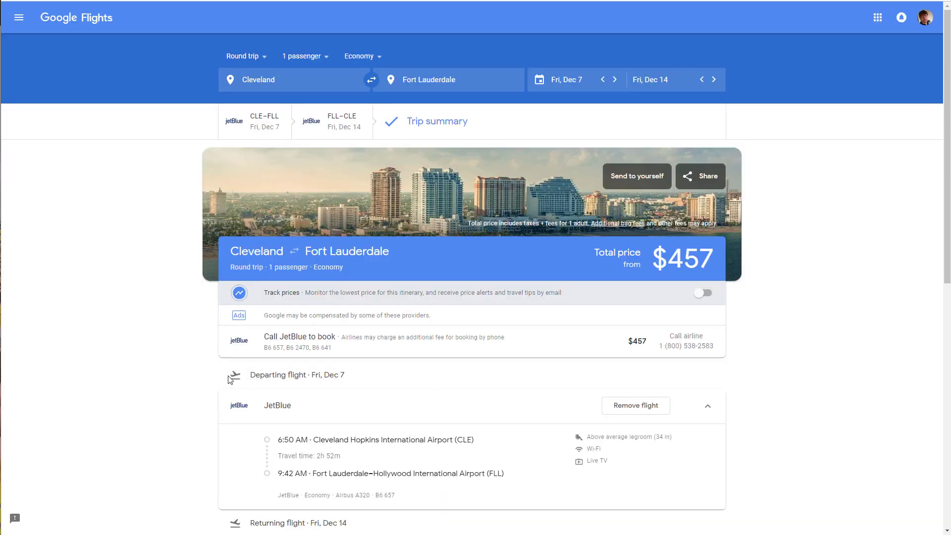
Switch to Google Flights, copy the departing and returning JetBlue flight details, and paste them into the TravelJoy proposal document.
drag(227, 379, 661, 310)
scroll(535, 446, down, 3)
scroll(537, 370, down, 6)
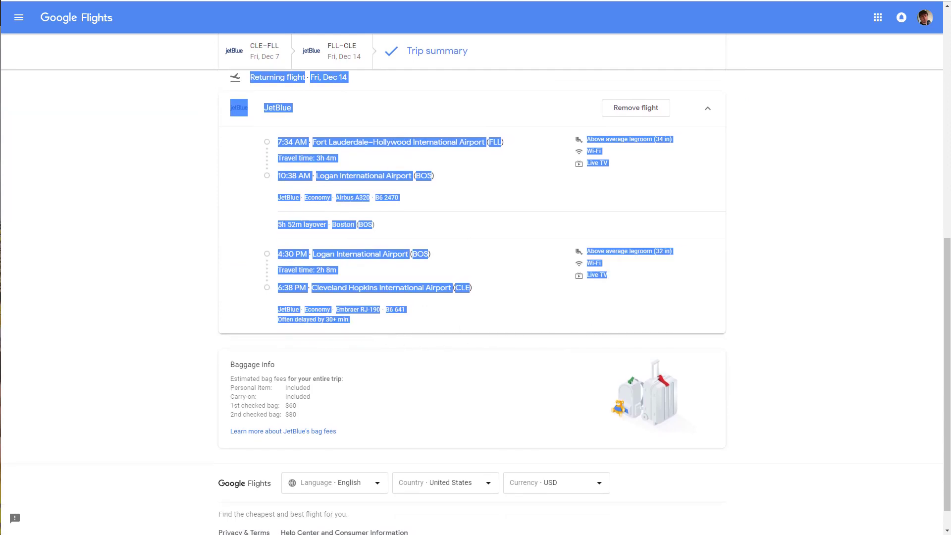
key(ctrl+Tab)
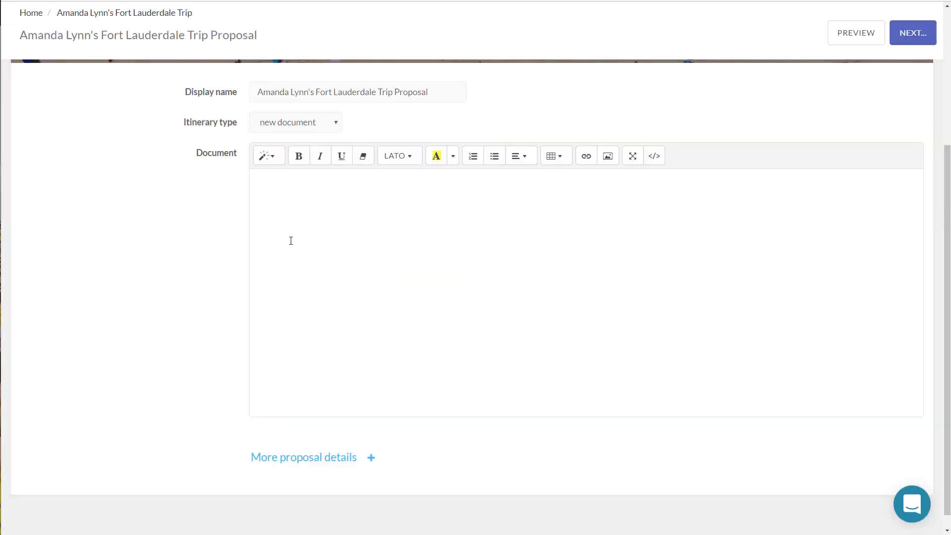
key(ctrl+v)
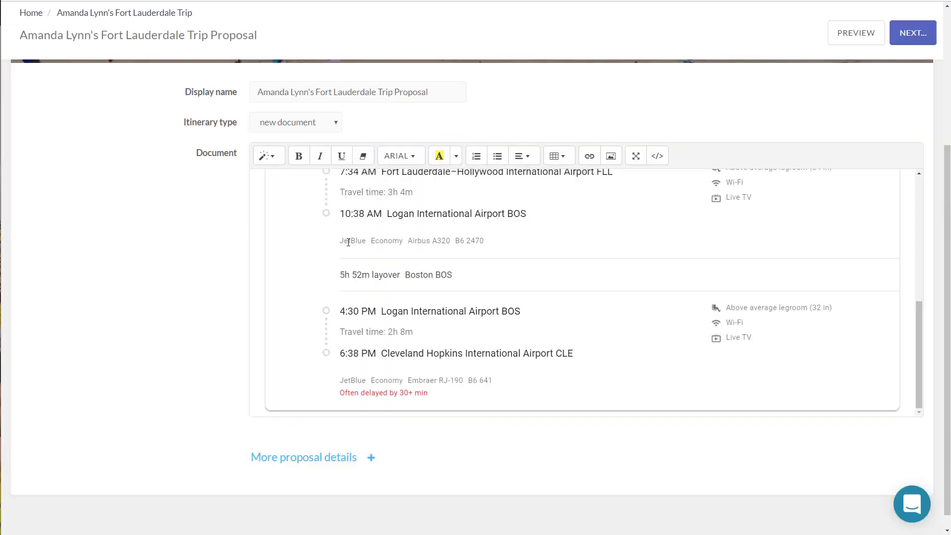
scroll(414, 271, up, 10)
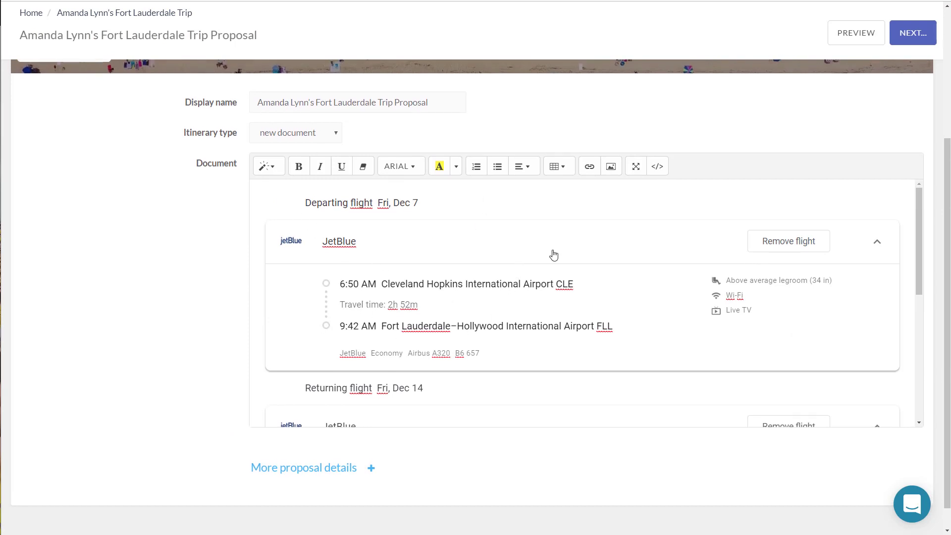
Save the proposal, open its client email for review, and examine the subject and message body.
click(914, 40)
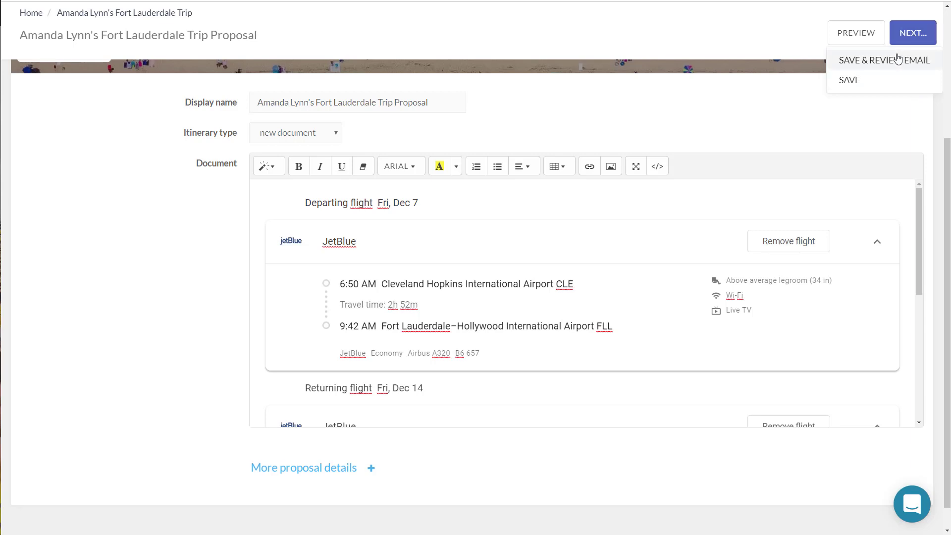
click(897, 58)
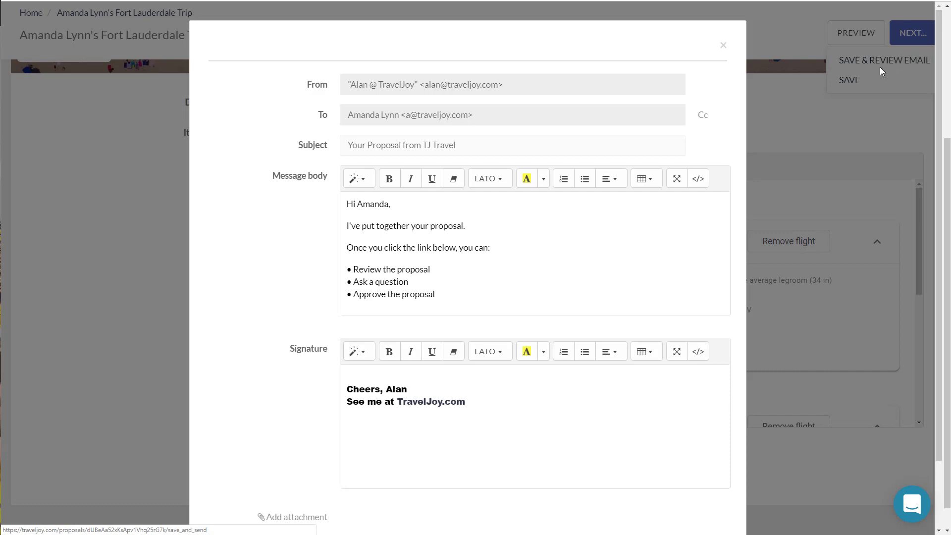
drag(478, 149, 311, 146)
drag(439, 296, 331, 197)
click(234, 304)
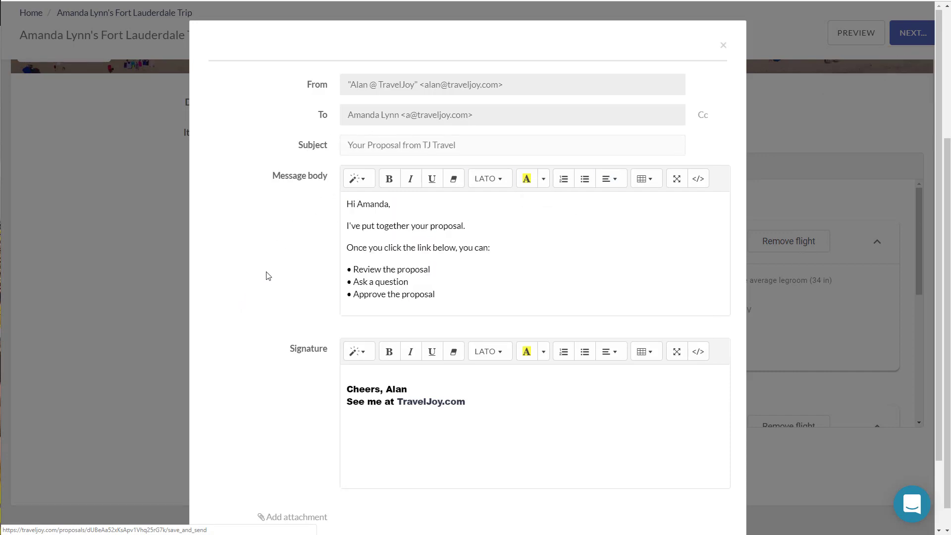
Send the proposal email to the client, and open the trip proposal from the message received in Gmail.
scroll(275, 262, down, 2)
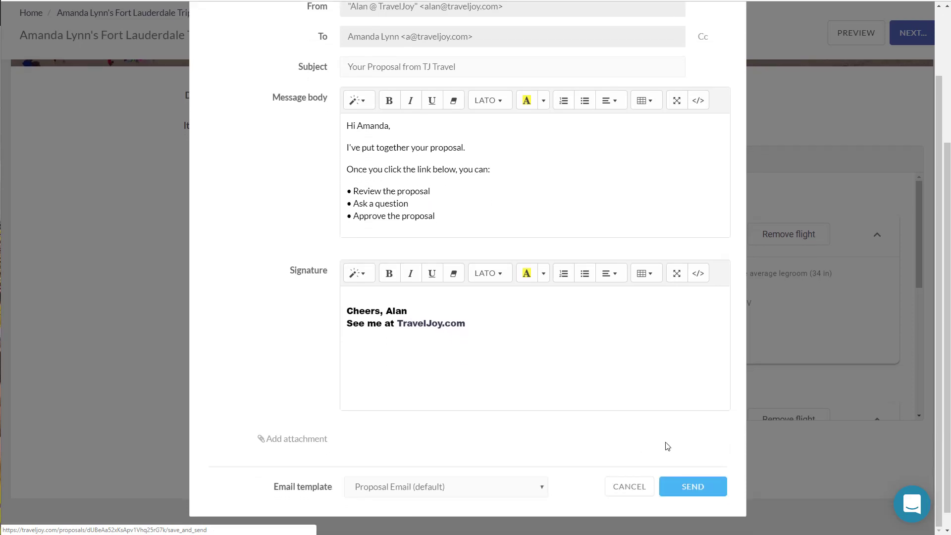
click(698, 487)
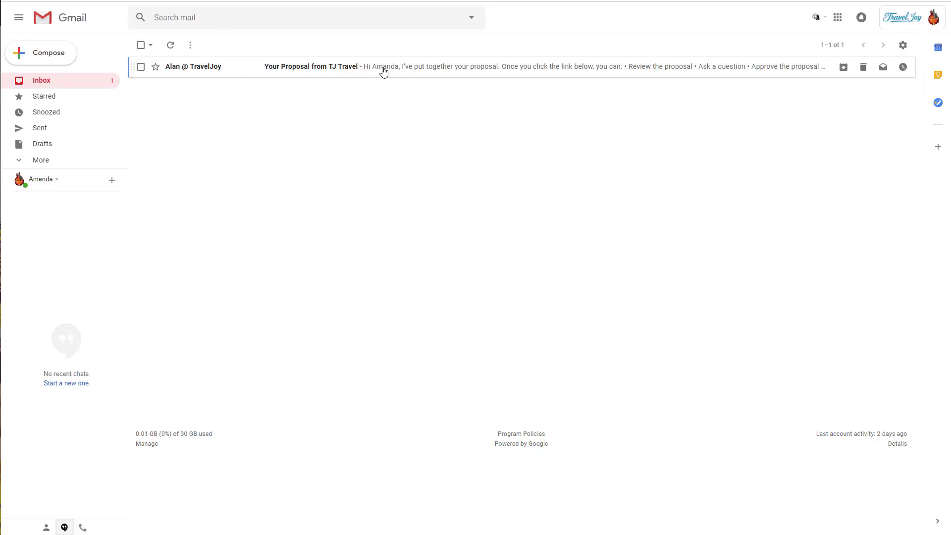
click(382, 70)
click(451, 262)
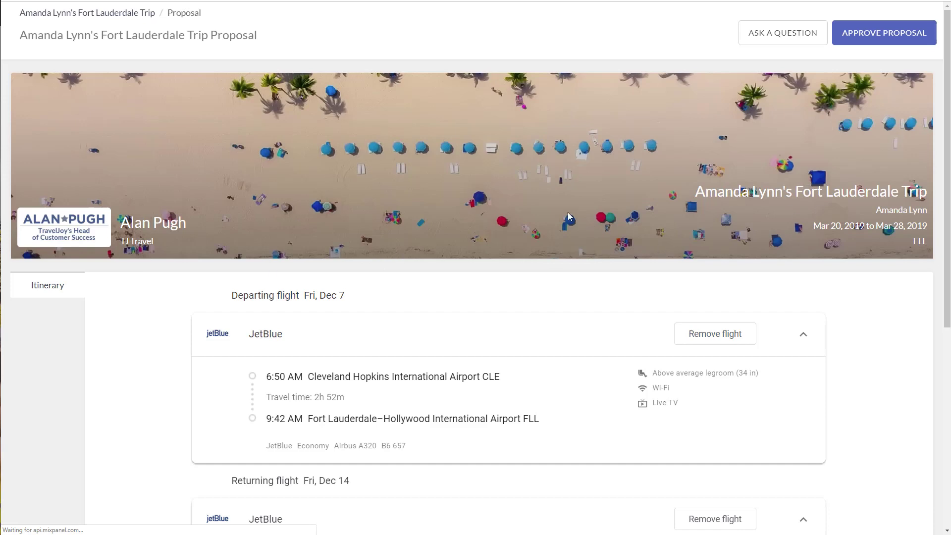
Review the departing and returning flights, approve the proposal as the client, and delete the proposal email in Gmail.
scroll(492, 277, down, 1)
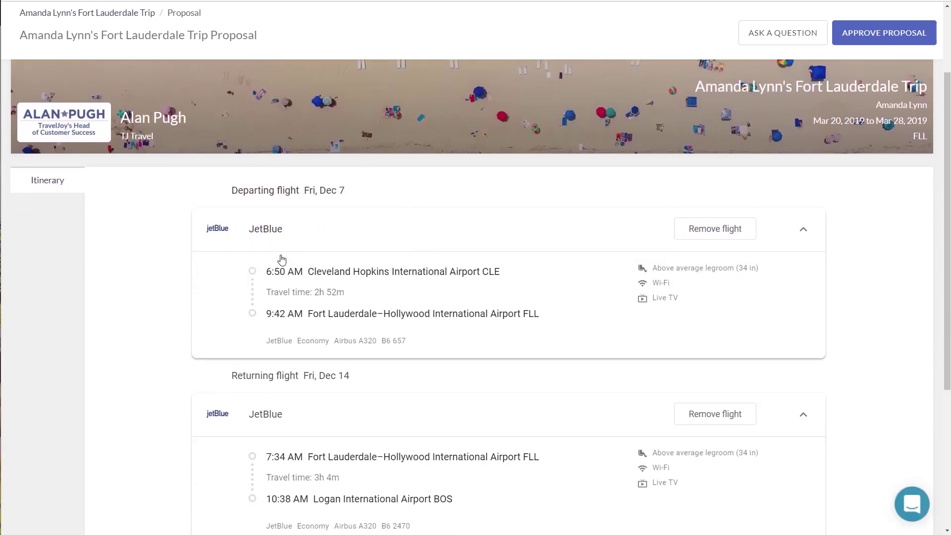
scroll(281, 259, down, 3)
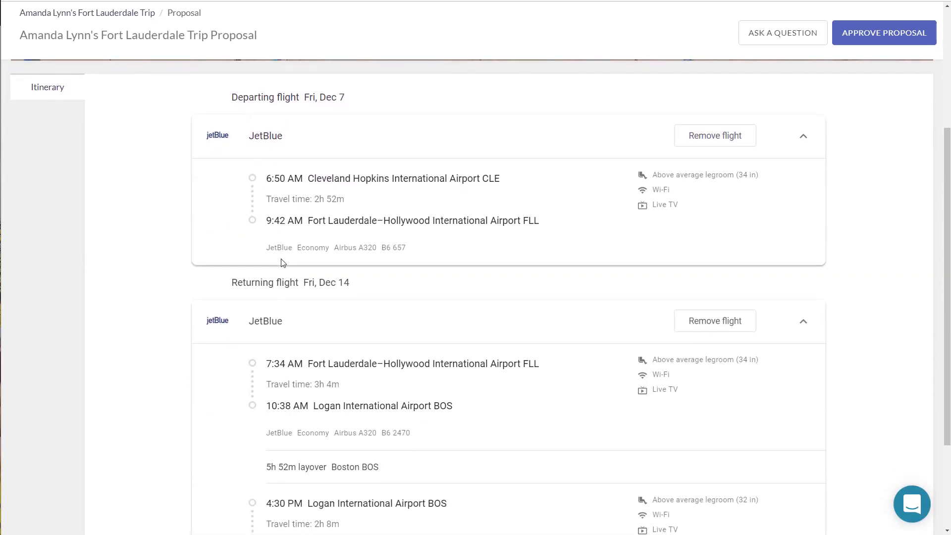
scroll(290, 268, down, 1)
scroll(290, 269, down, 2)
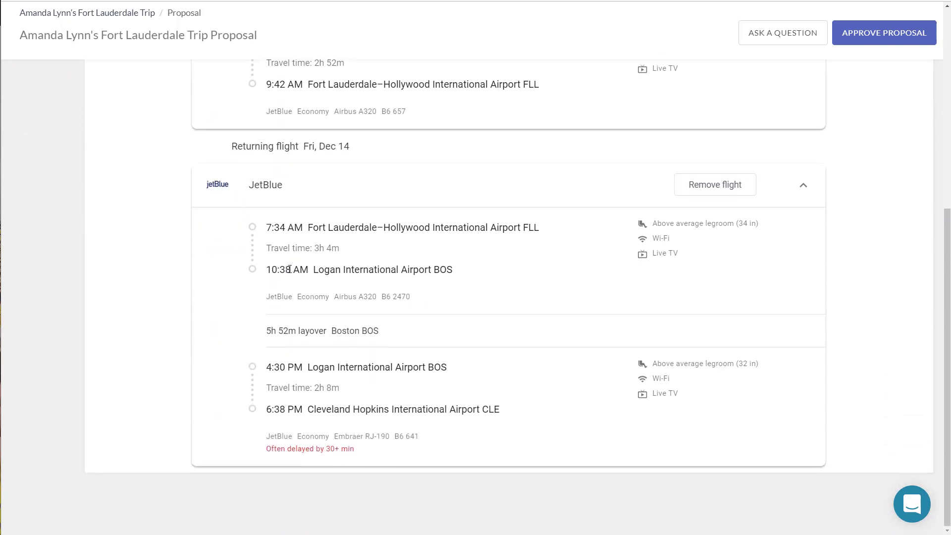
scroll(289, 269, up, 3)
scroll(290, 269, up, 2)
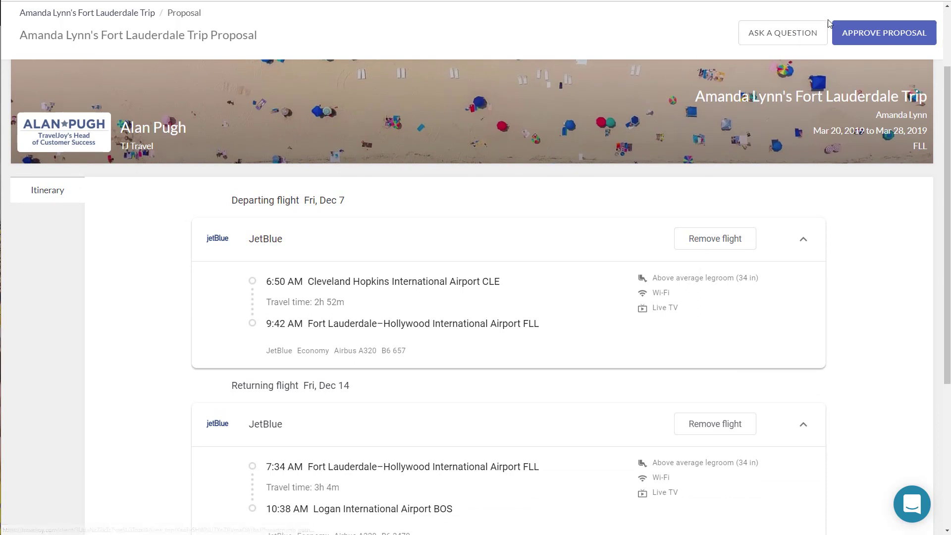
click(866, 38)
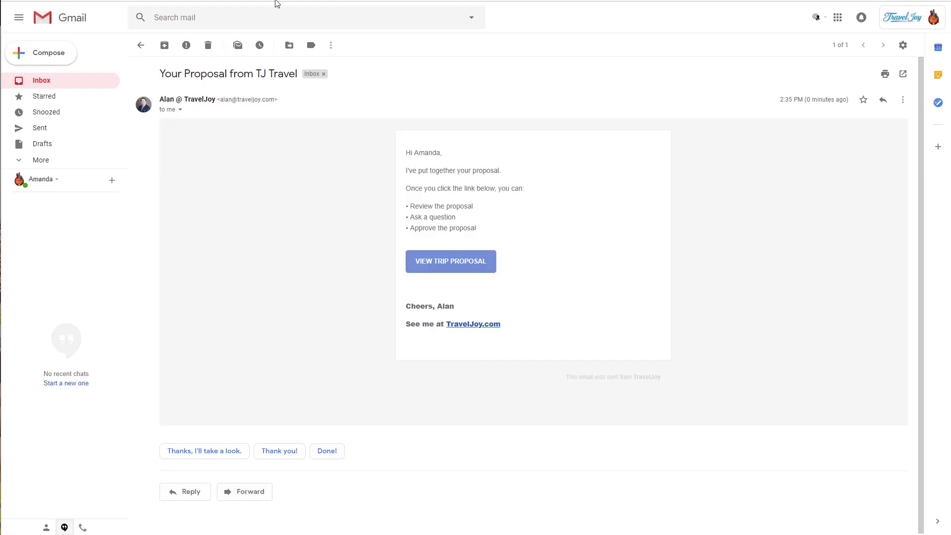
click(208, 46)
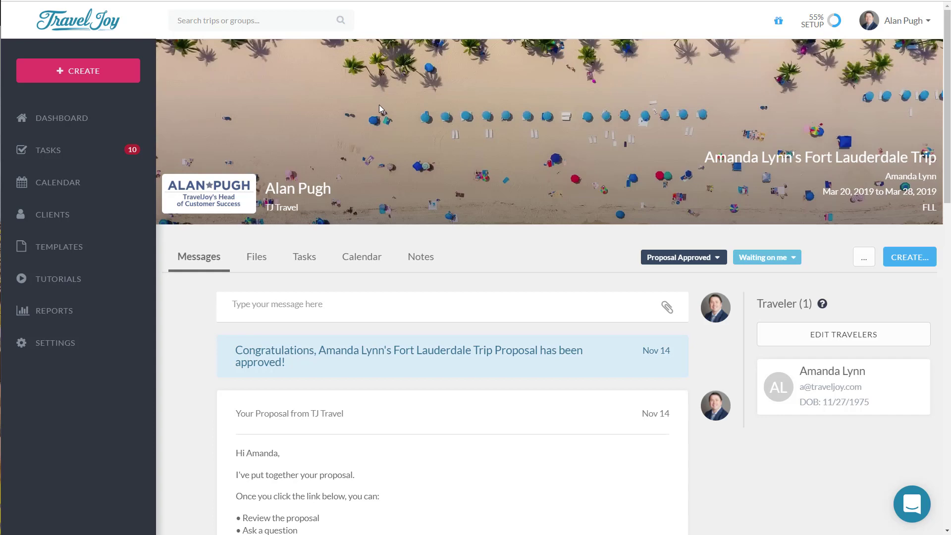
Switch to the TravelJoy trip and create a form for the client using Travel Insurance (default).
click(900, 270)
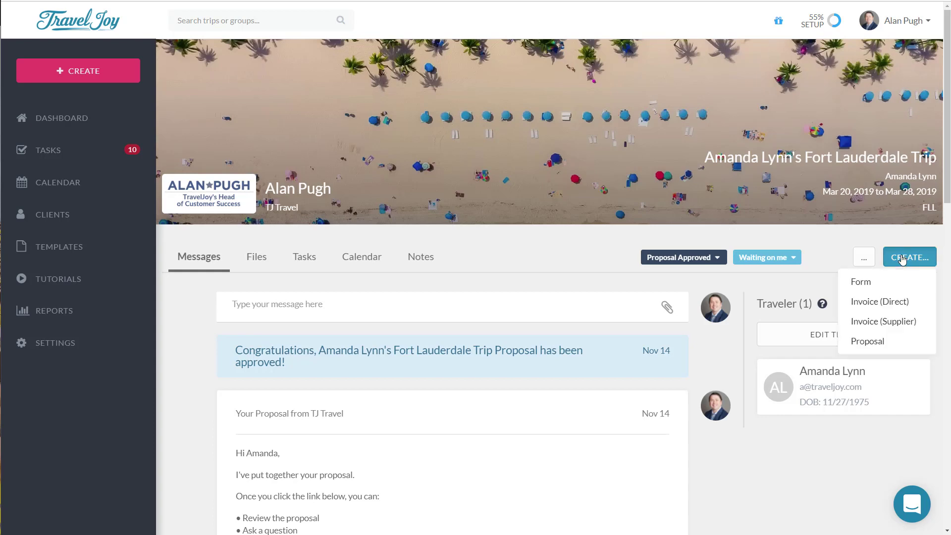
click(856, 278)
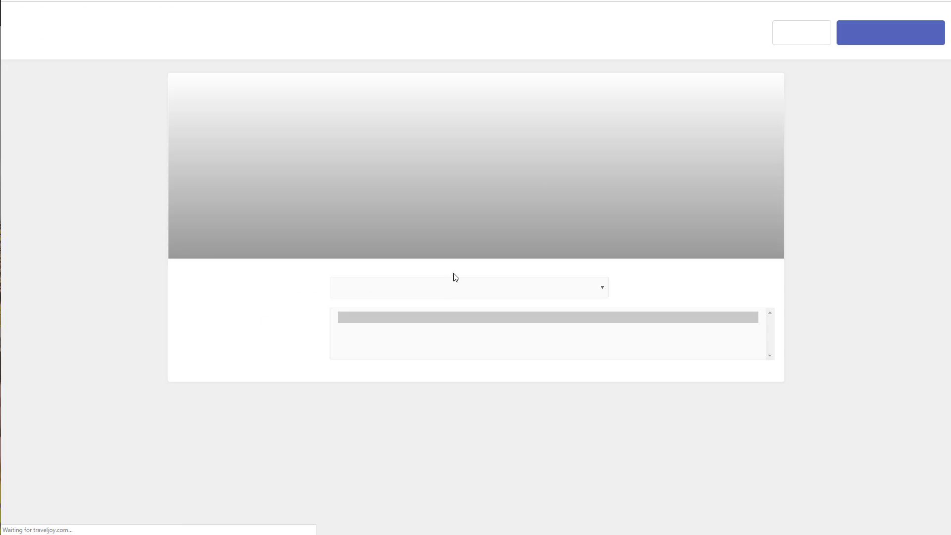
click(455, 290)
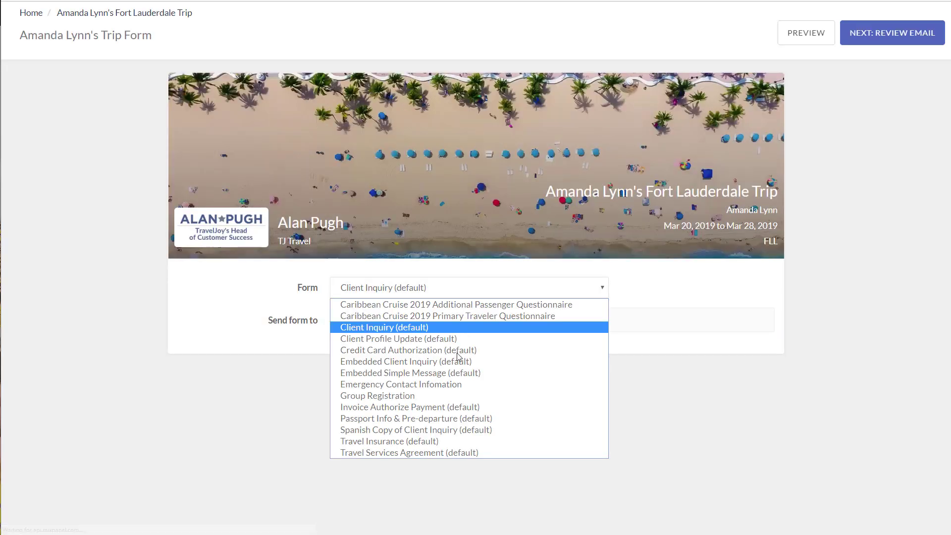
click(384, 442)
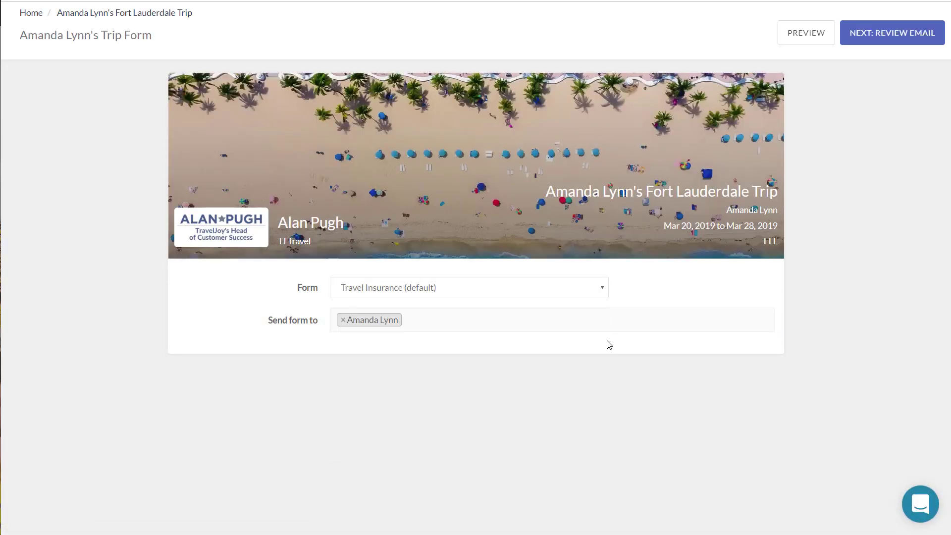
Add "Travel insurance is $250 prepaid." to the form email's message body and send it to the client.
click(896, 43)
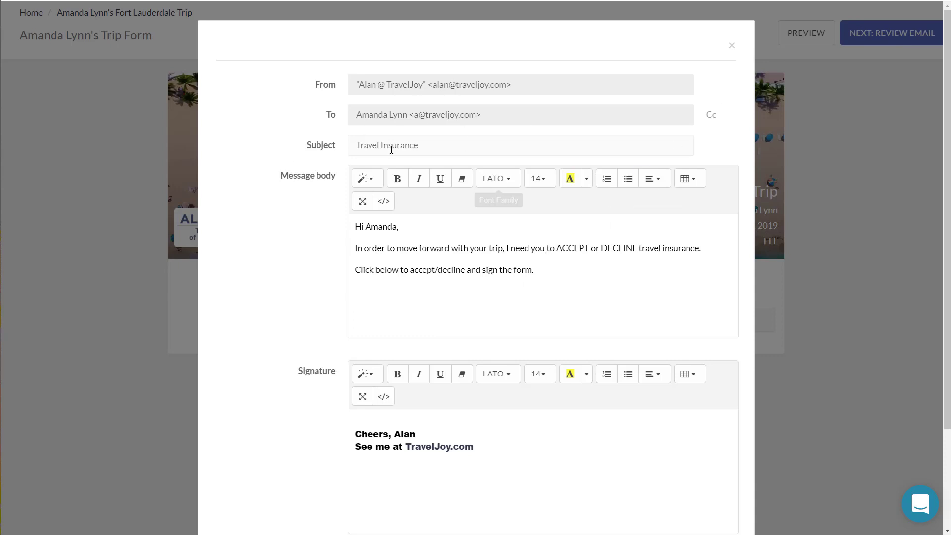
scroll(471, 262, down, 3)
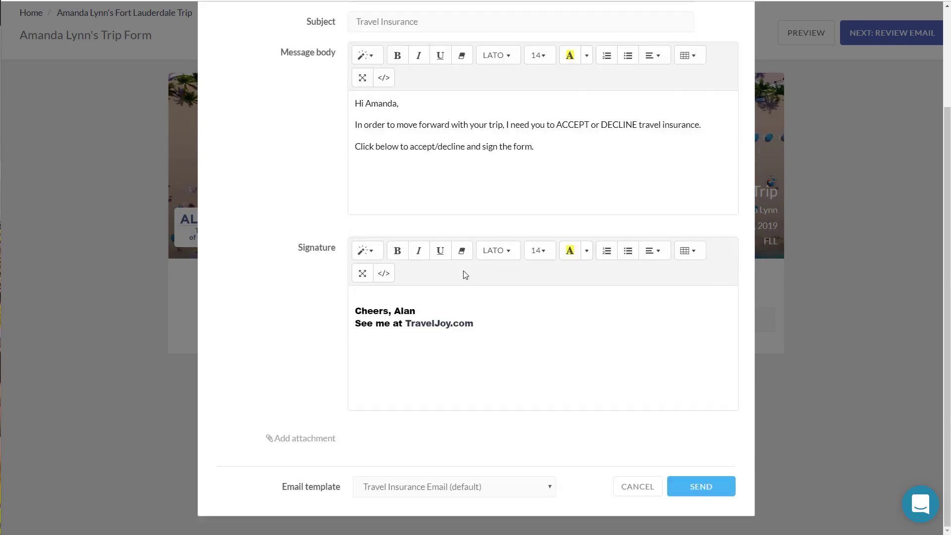
click(308, 439)
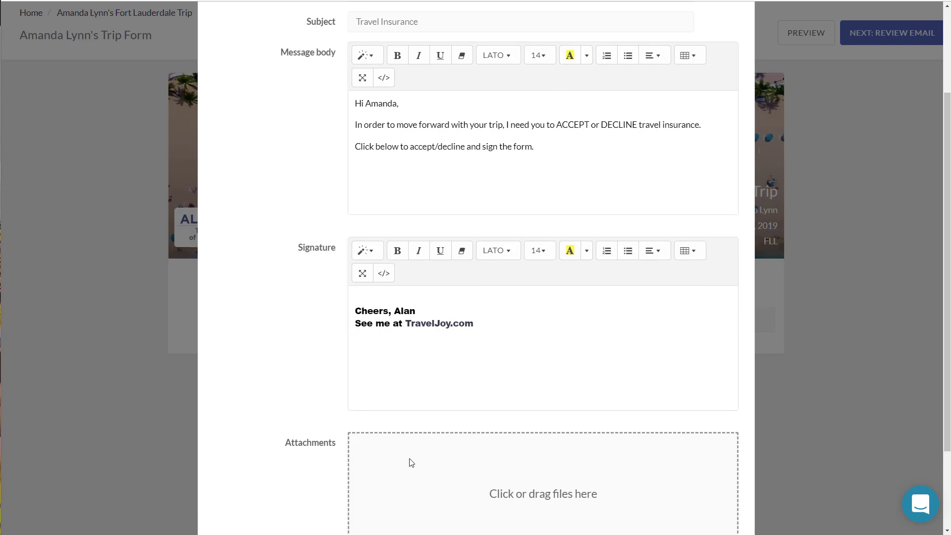
click(707, 126)
key(Return)
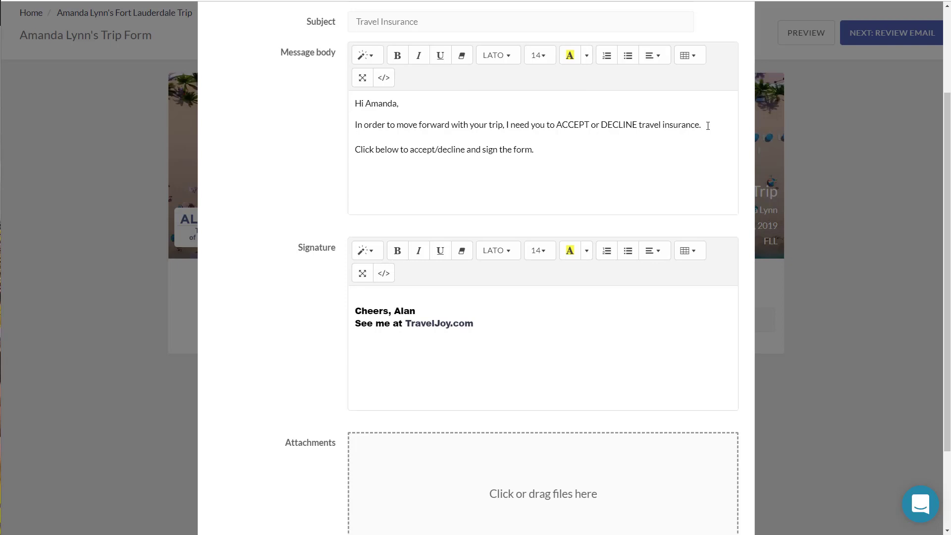
text(Travel insurance is $250 prepaid.)
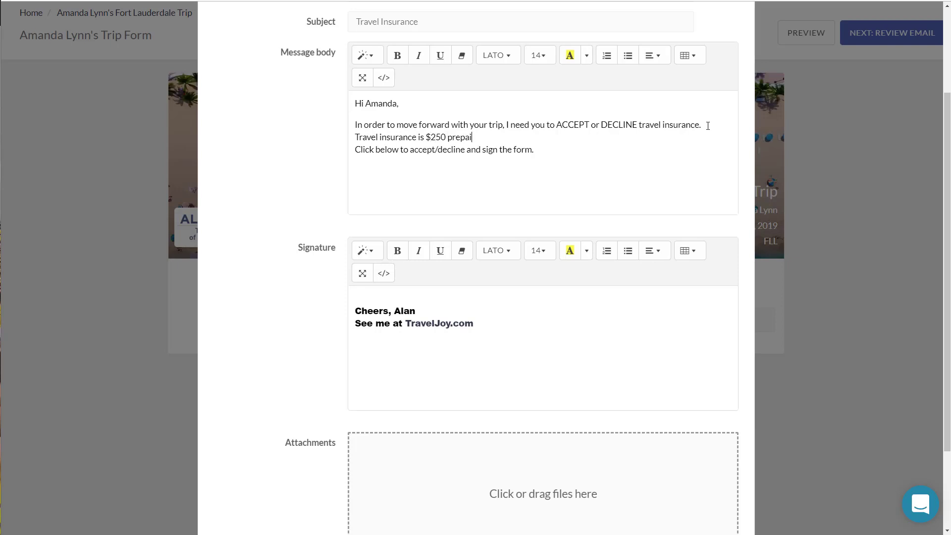
scroll(664, 367, down, 2)
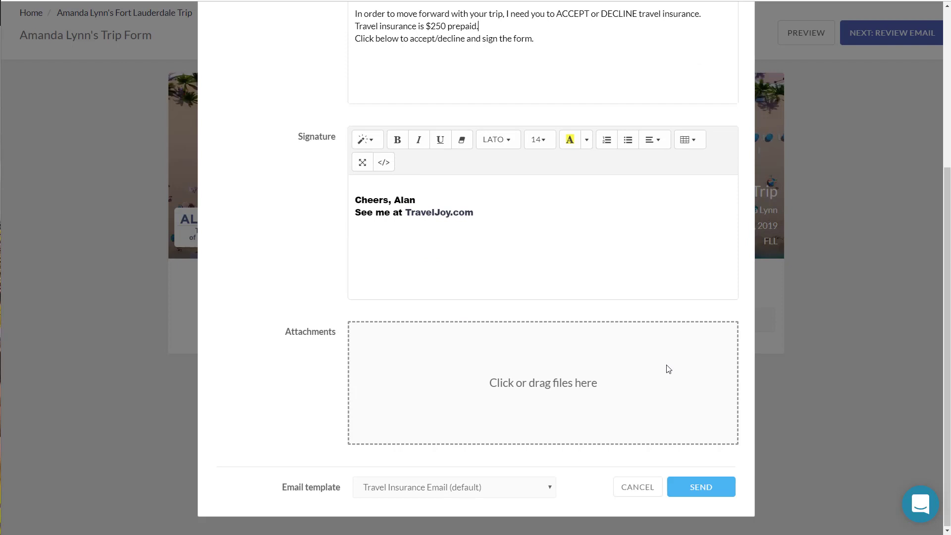
click(678, 485)
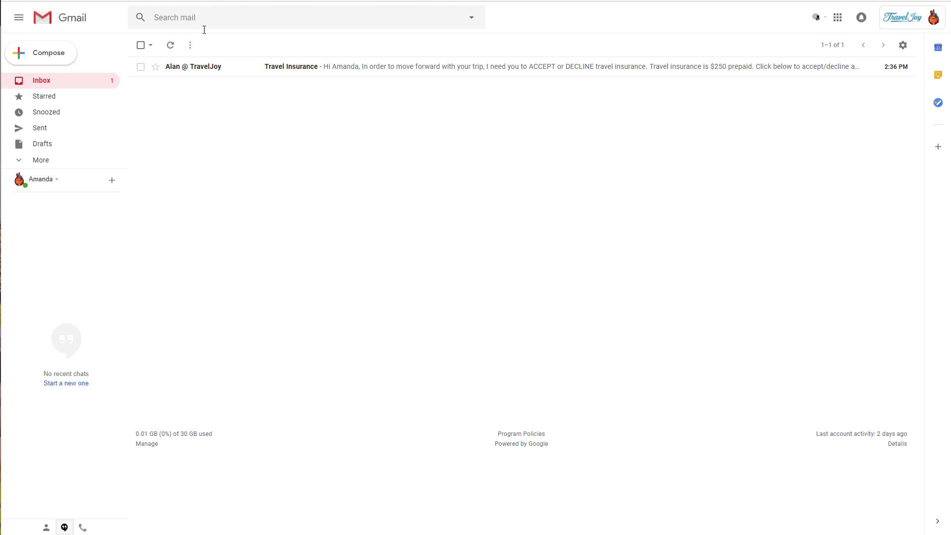
Switch to the client's Gmail, check the insurance price line in the Travel Insurance email, and open the insurance form from it.
click(402, 69)
triple_click(469, 197)
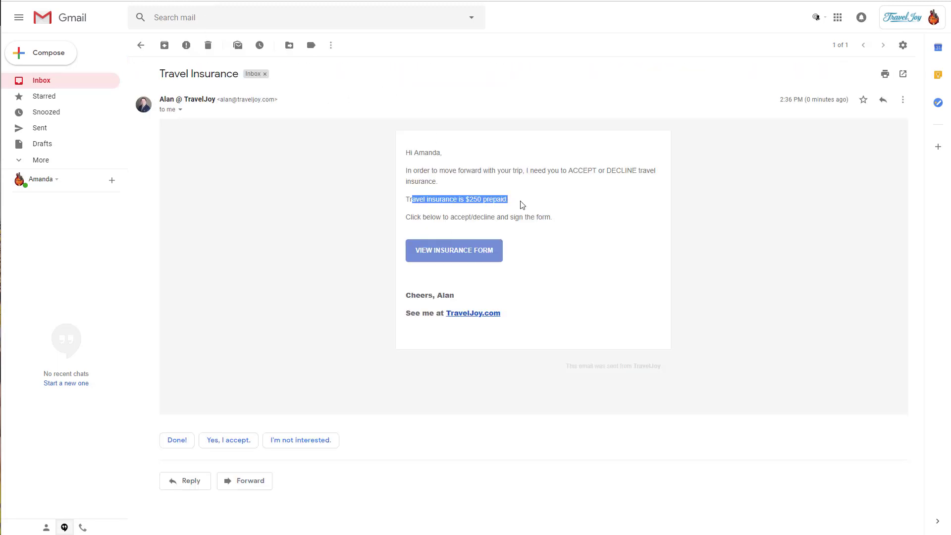
click(520, 206)
click(445, 255)
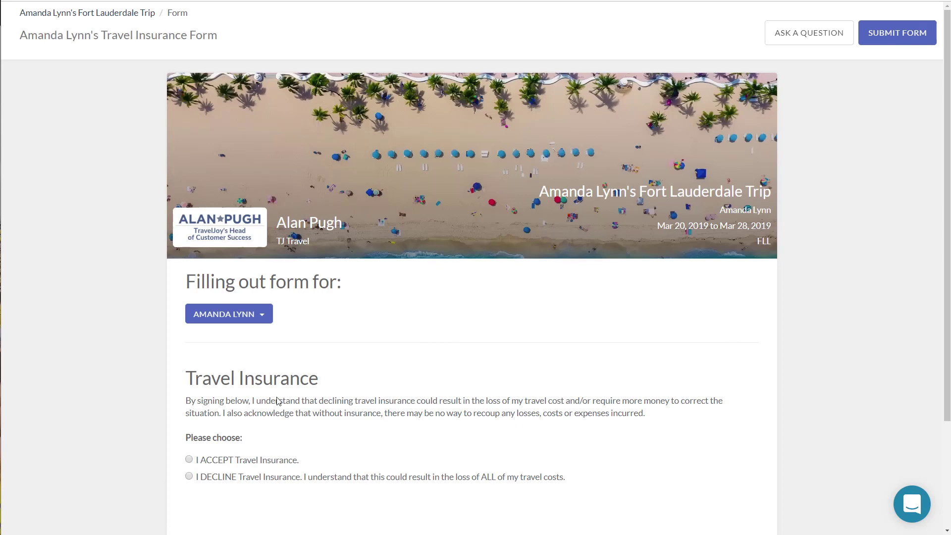
Read the travel insurance terms on the client form and choose "I ACCEPT Travel Insurance.".
scroll(307, 350, down, 3)
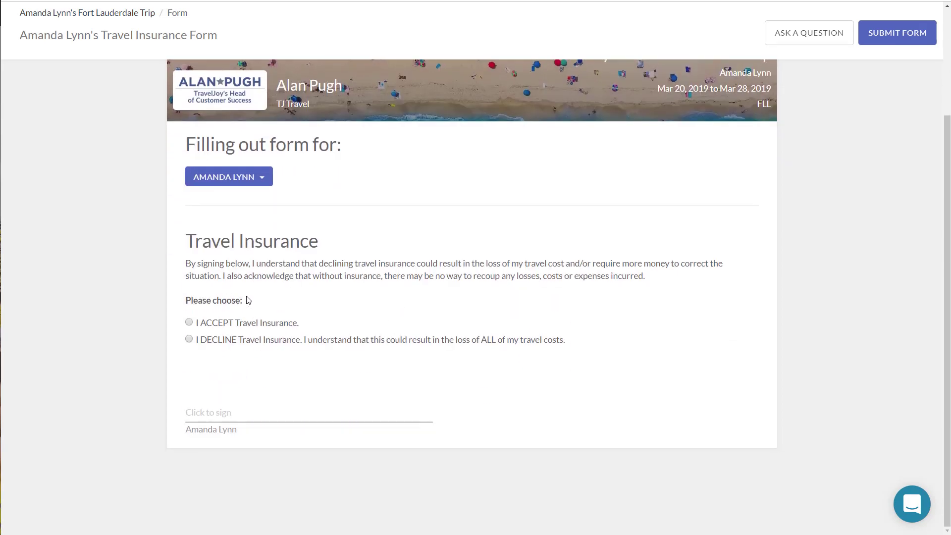
drag(252, 262, 596, 272)
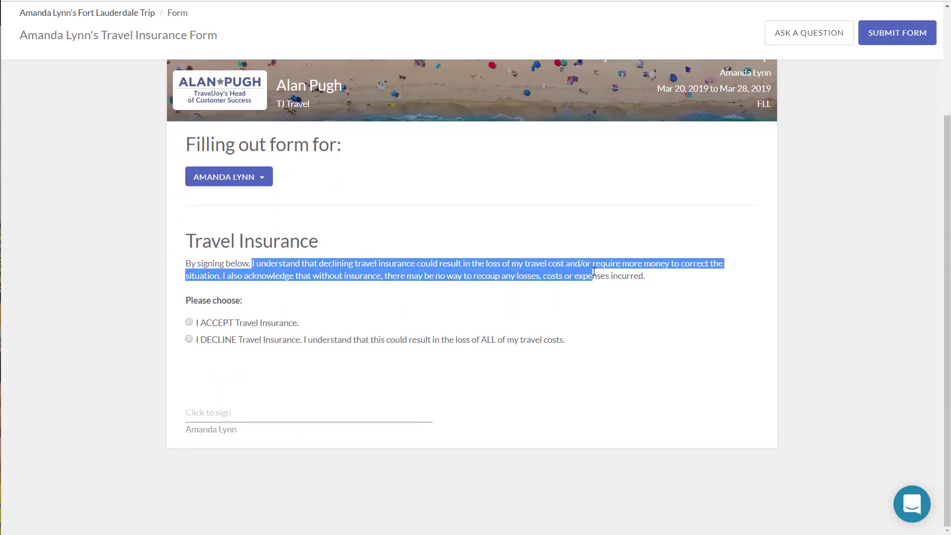
click(596, 272)
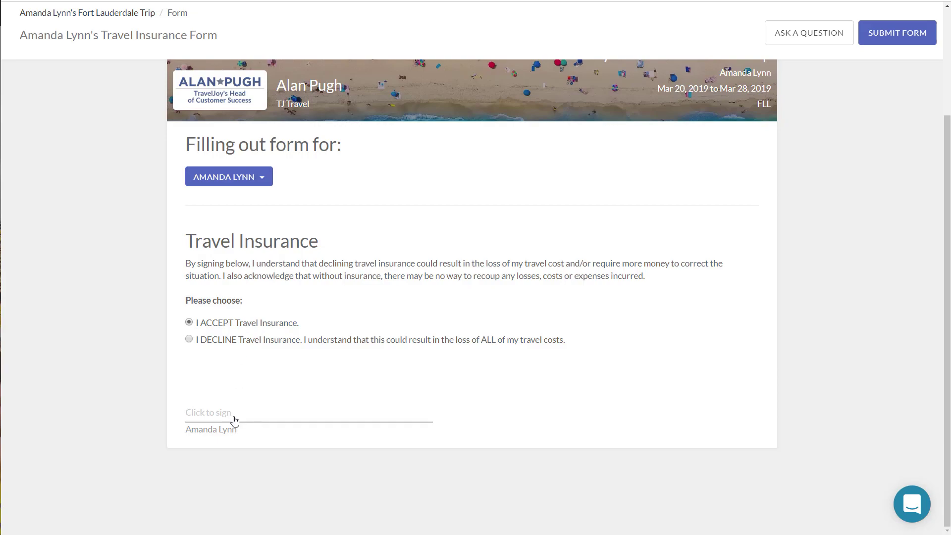
Sign the travel insurance form with a drawn freehand signature and submit the form.
click(234, 420)
click(395, 53)
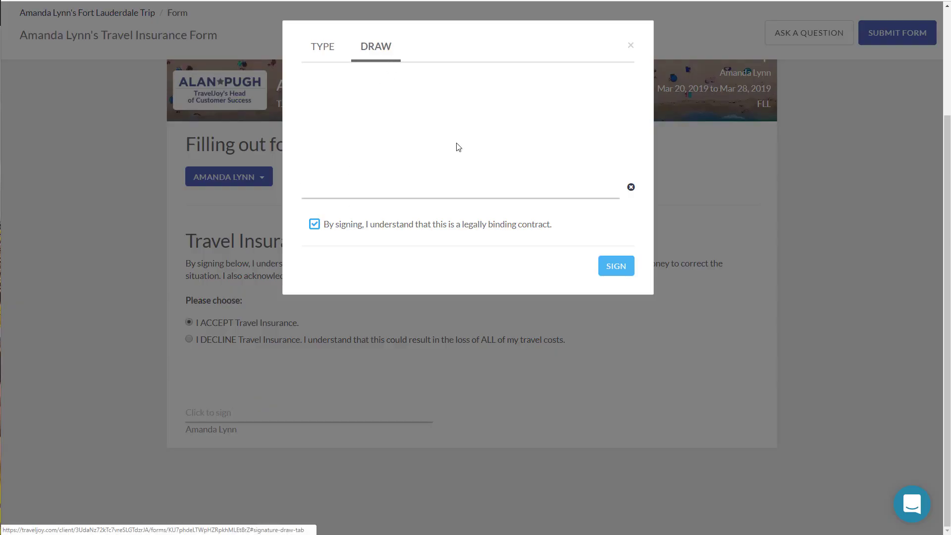
drag(367, 162, 445, 97)
mouse_move(454, 131)
mouse_down()
mouse_move(538, 116)
mouse_move(500, 145)
mouse_move(572, 150)
mouse_up()
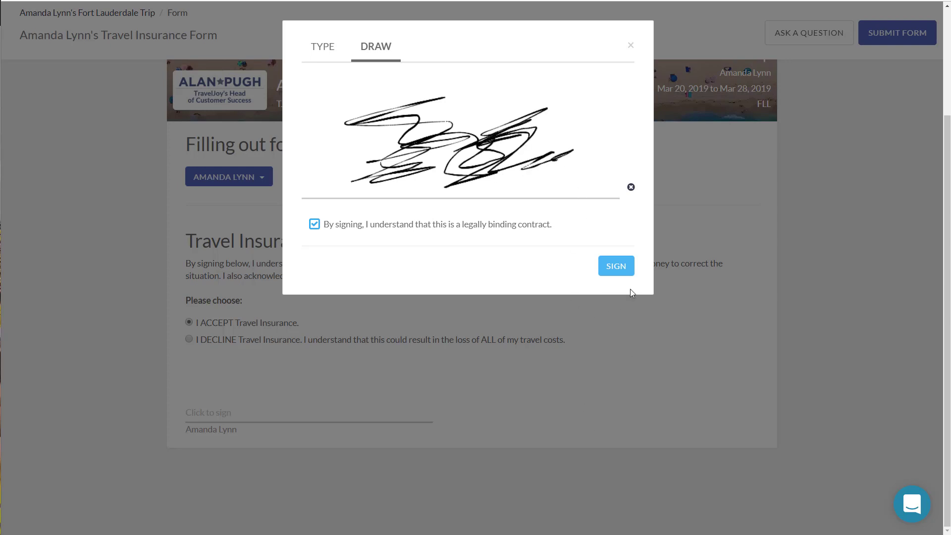
click(609, 272)
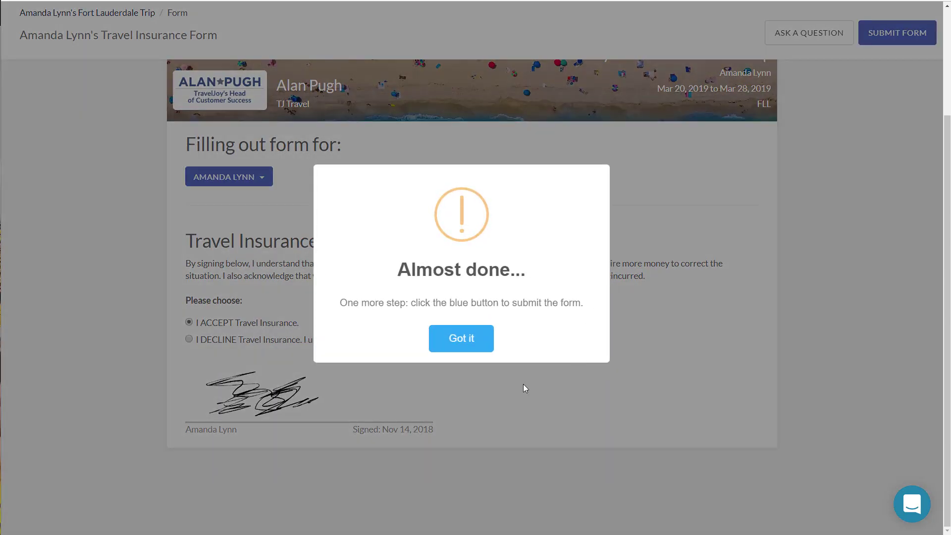
click(466, 344)
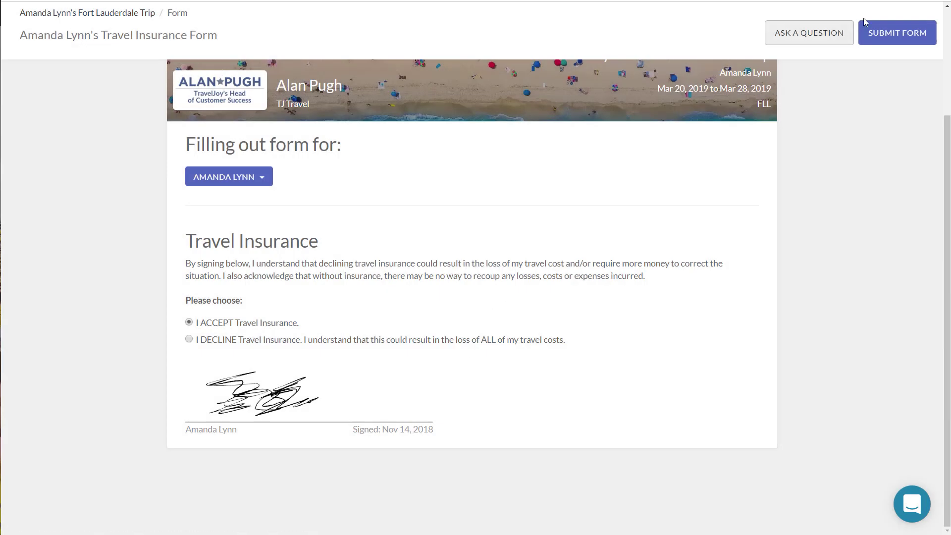
click(884, 36)
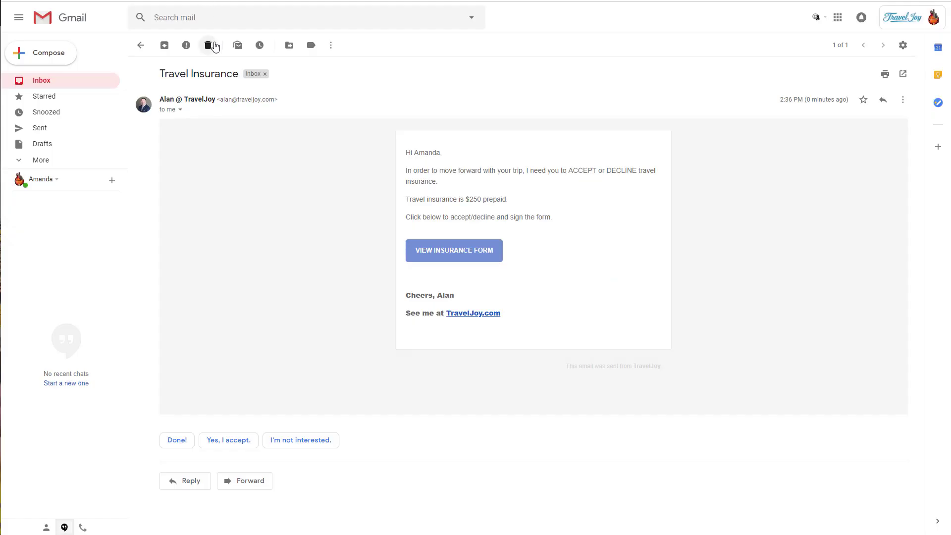
Delete the Travel Insurance email in Gmail, and check the client's insurance response in the TravelJoy trip's messages.
click(207, 44)
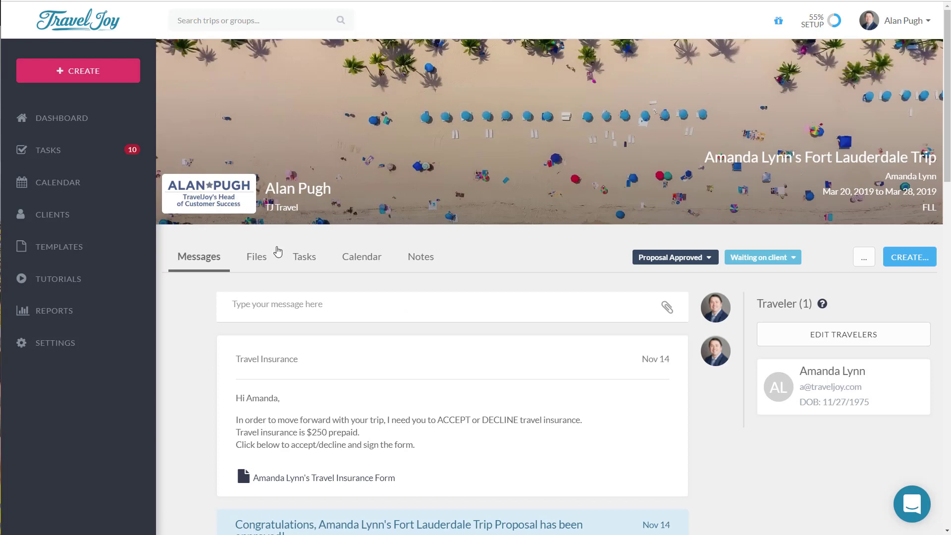
click(277, 252)
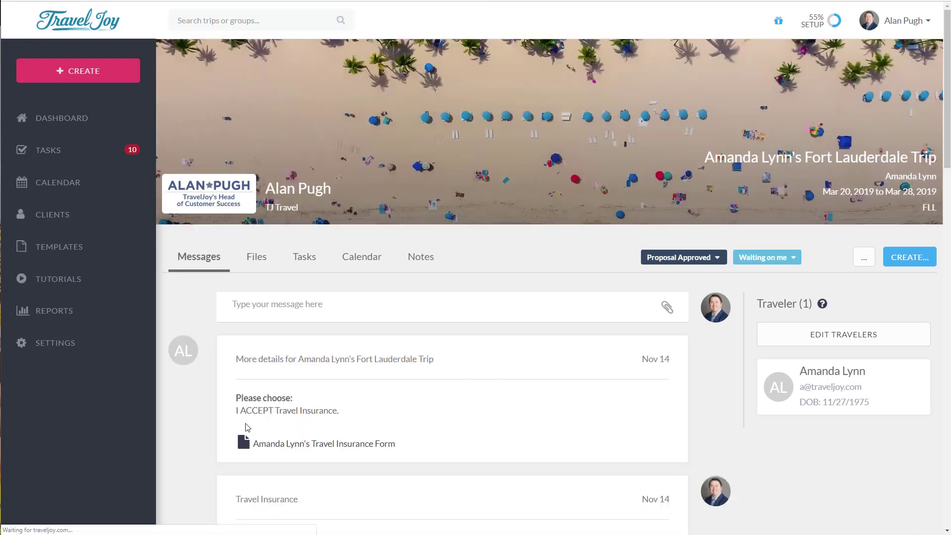
drag(236, 410, 355, 410)
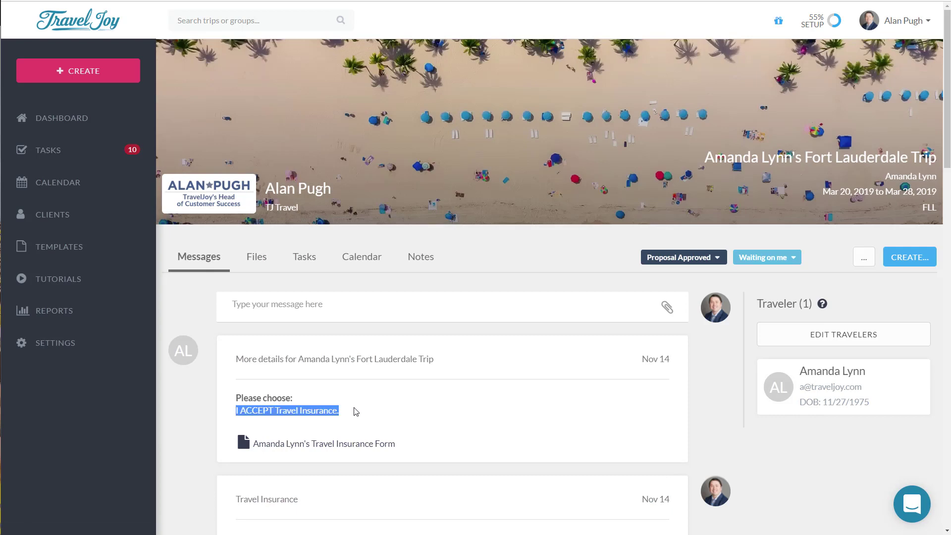
click(355, 411)
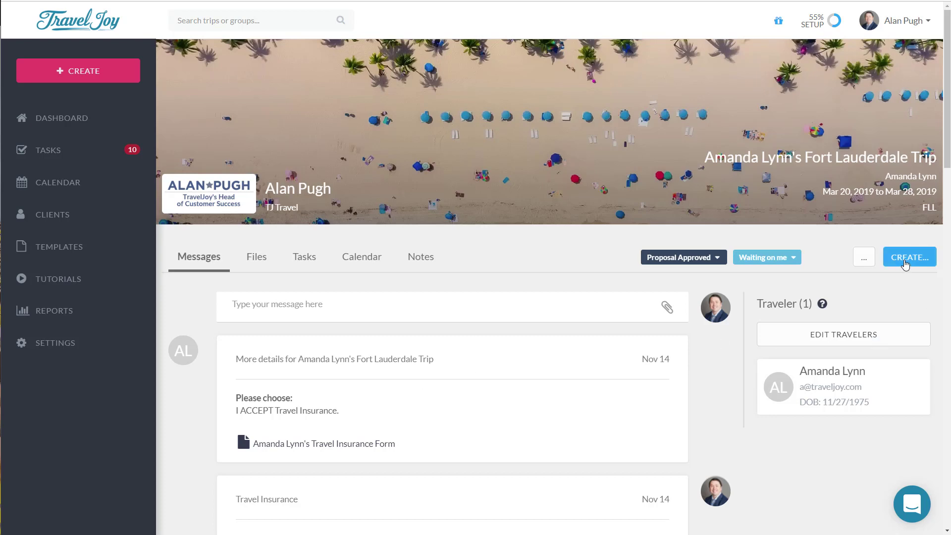
Look at the types of documents that can be created for the trip.
click(906, 261)
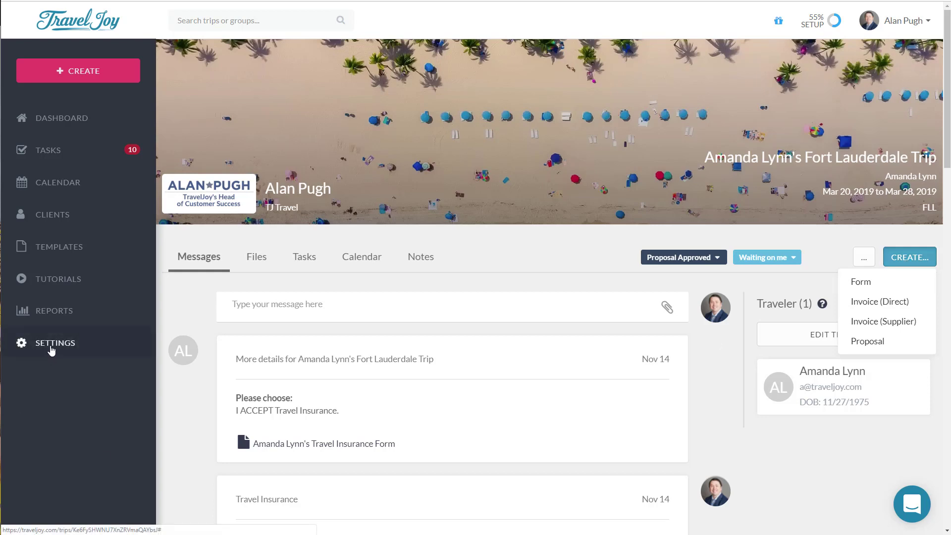
Look at the available settings categories, and create a direct invoice for the Fort Lauderdale trip.
click(51, 350)
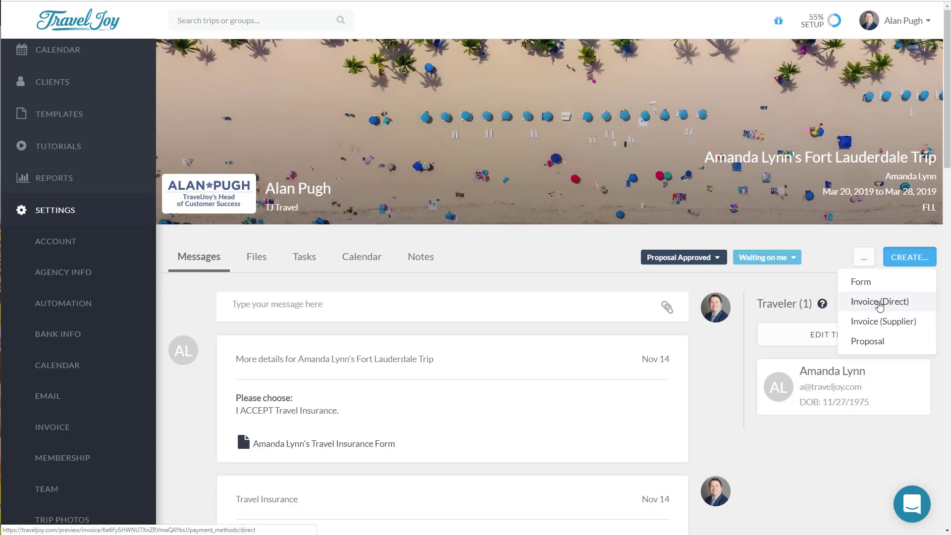
click(910, 309)
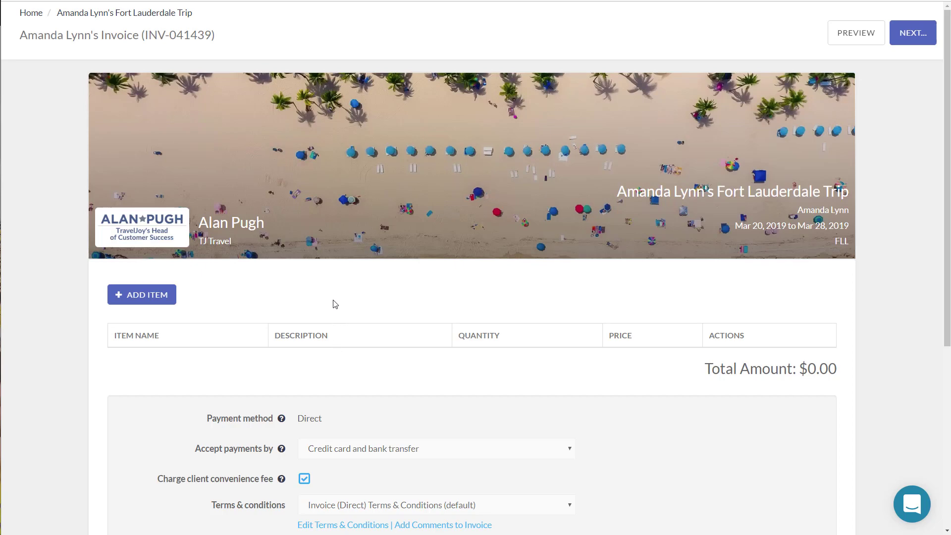
scroll(288, 288, down, 4)
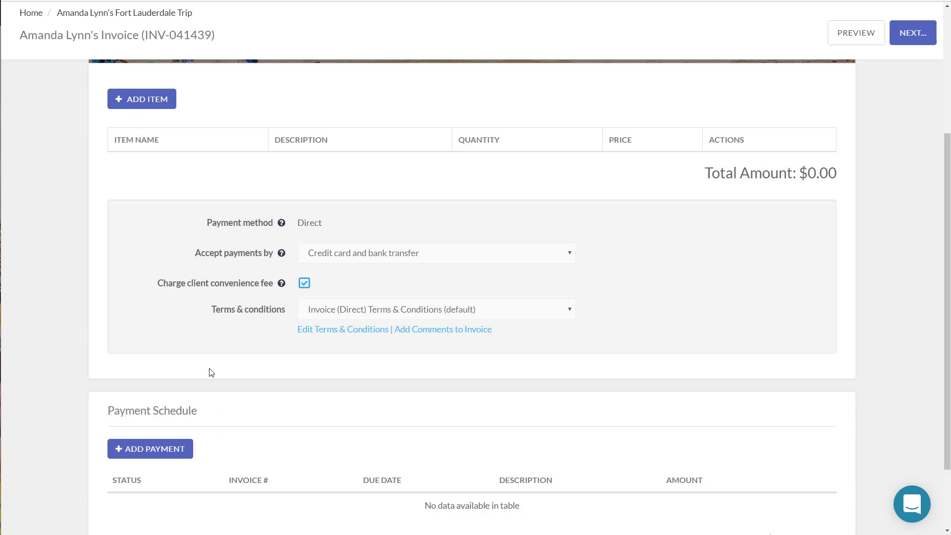
scroll(208, 371, up, 3)
Add the default Trip Planning Fee item to the direct invoice with a unit cost of $250.00 and save it.
click(145, 250)
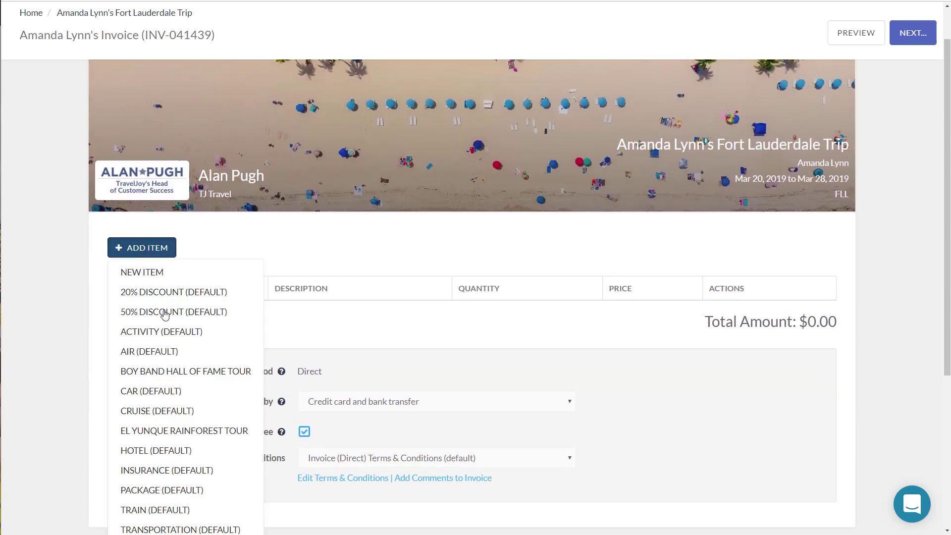
scroll(173, 386, down, 1)
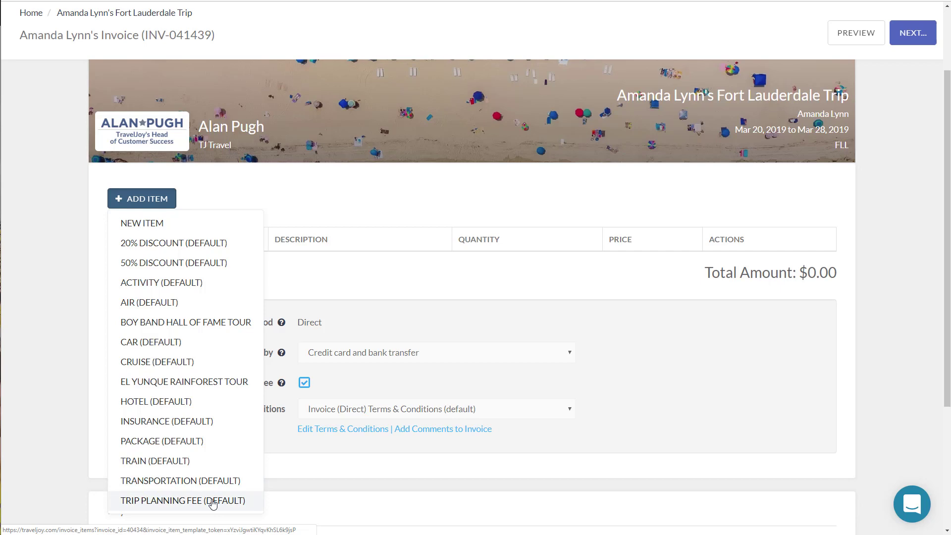
click(213, 501)
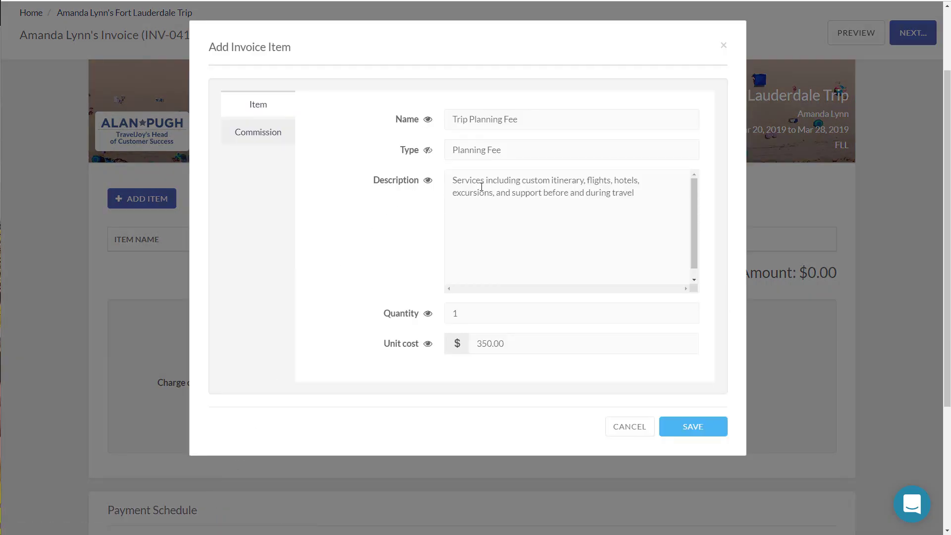
click(487, 344)
key(Delete)
text(2)
click(713, 426)
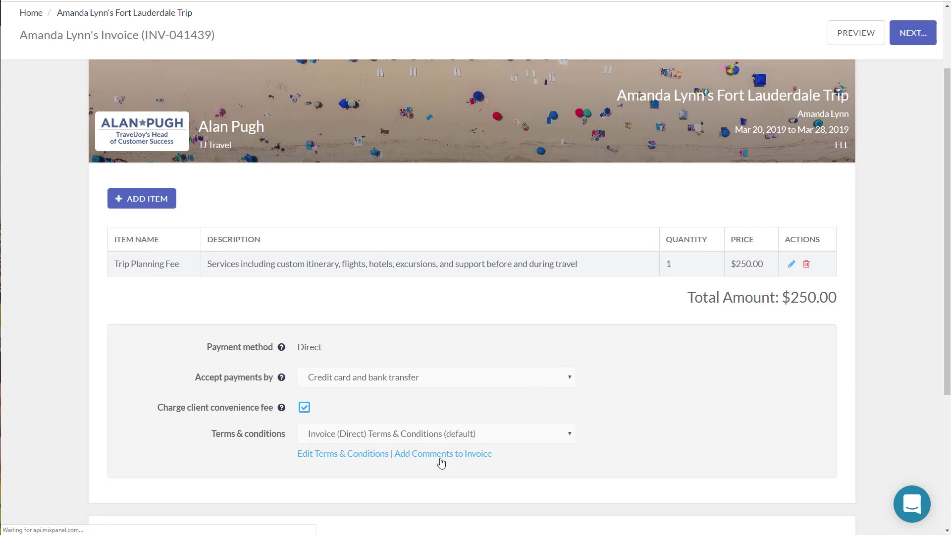
Examine the invoice's payment method, accepted payment types, client convenience fee and available terms and conditions.
scroll(313, 370, down, 2)
scroll(313, 370, down, 1)
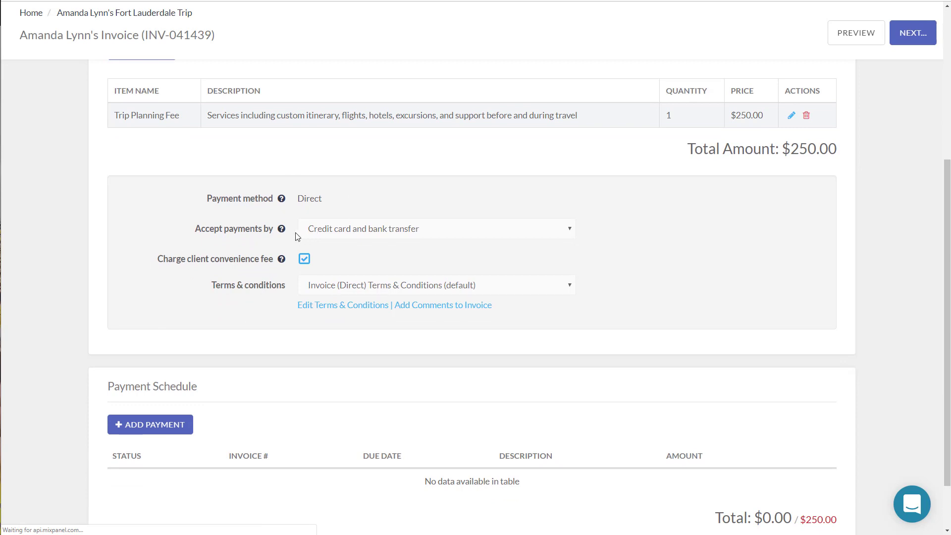
double_click(317, 199)
click(395, 234)
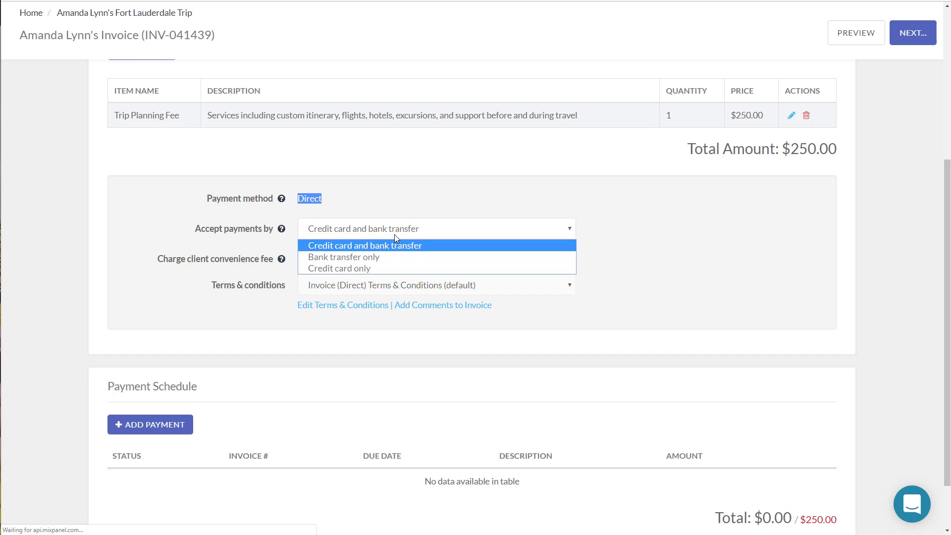
click(681, 249)
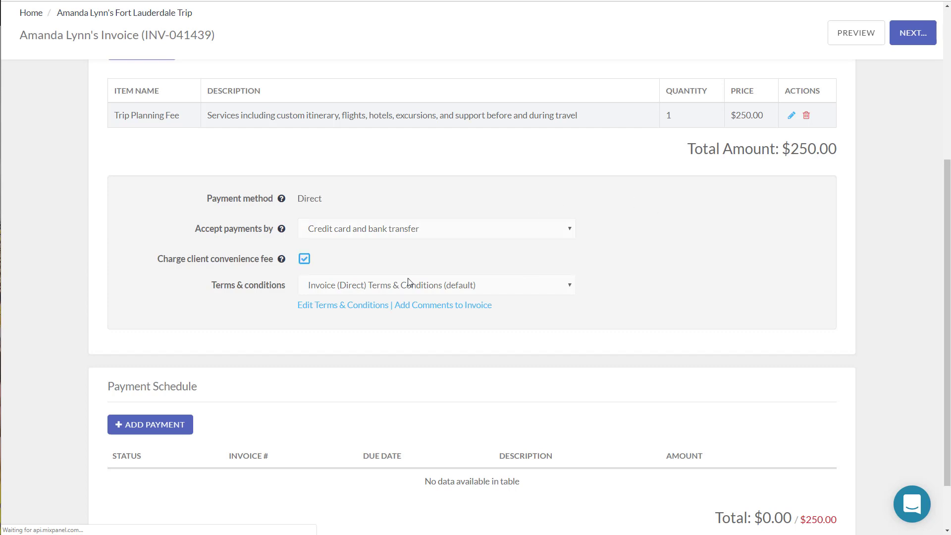
click(303, 259)
click(303, 260)
click(334, 289)
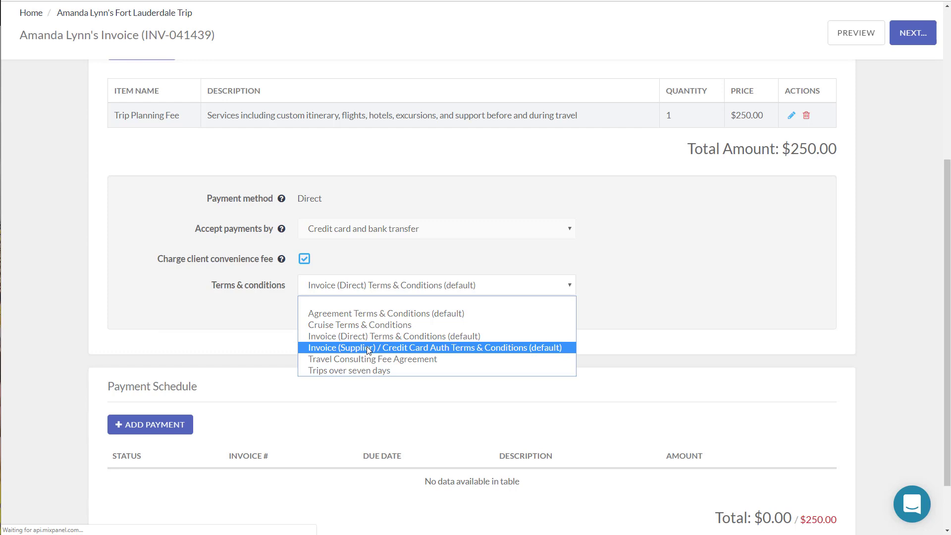
click(124, 340)
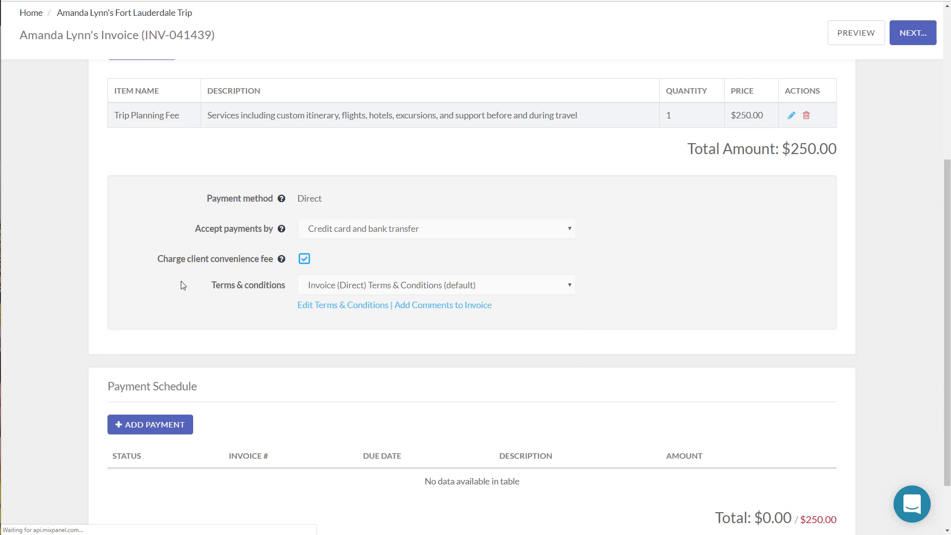
Add a payment to the invoice's payment schedule, and save and email the invoice to the client.
scroll(176, 314, down, 2)
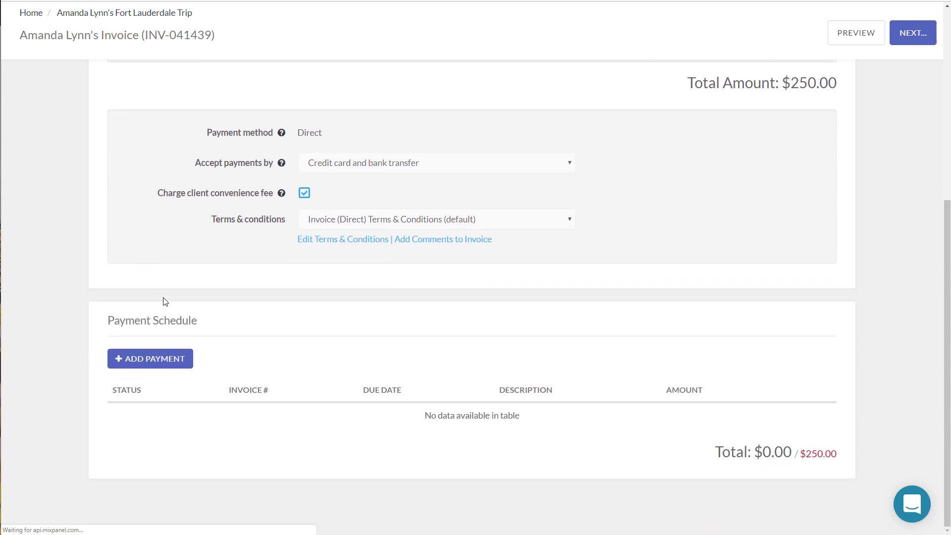
click(176, 360)
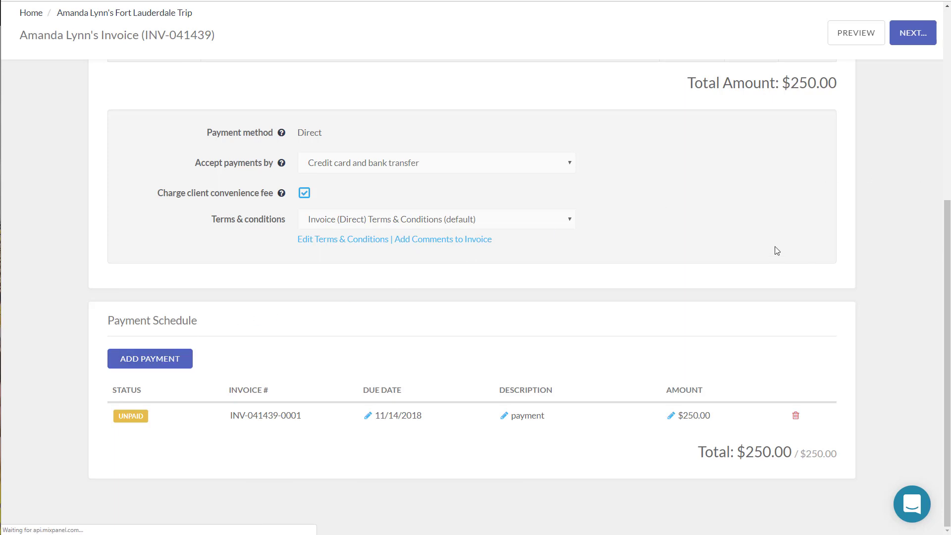
click(906, 44)
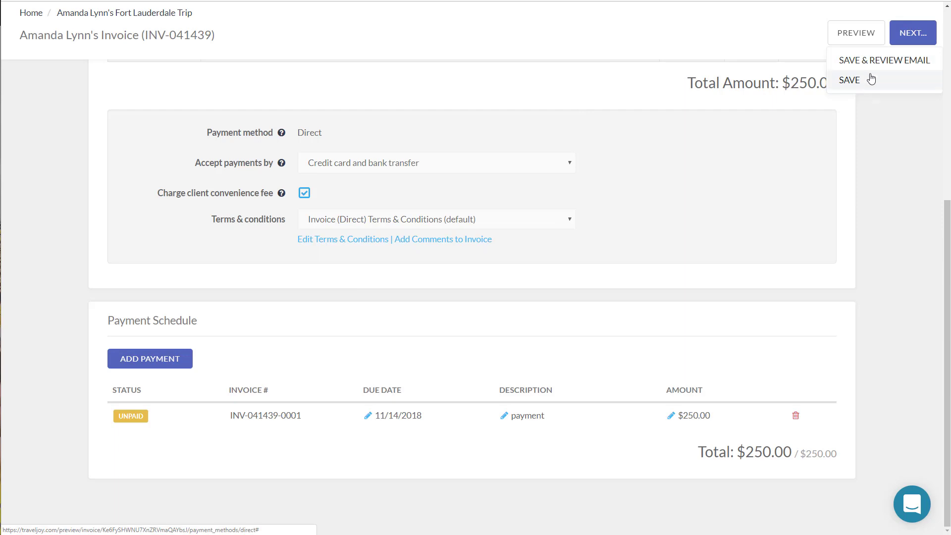
click(878, 62)
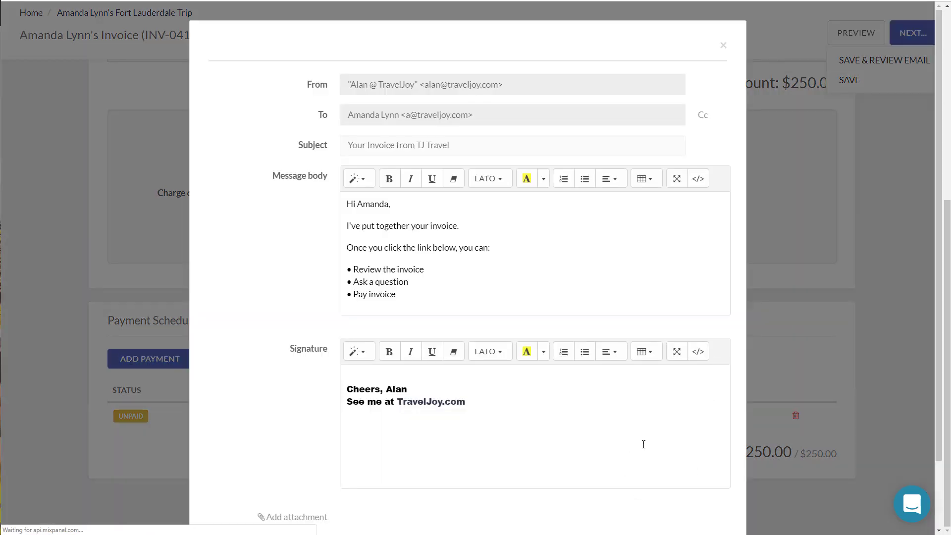
scroll(643, 443, down, 2)
click(693, 486)
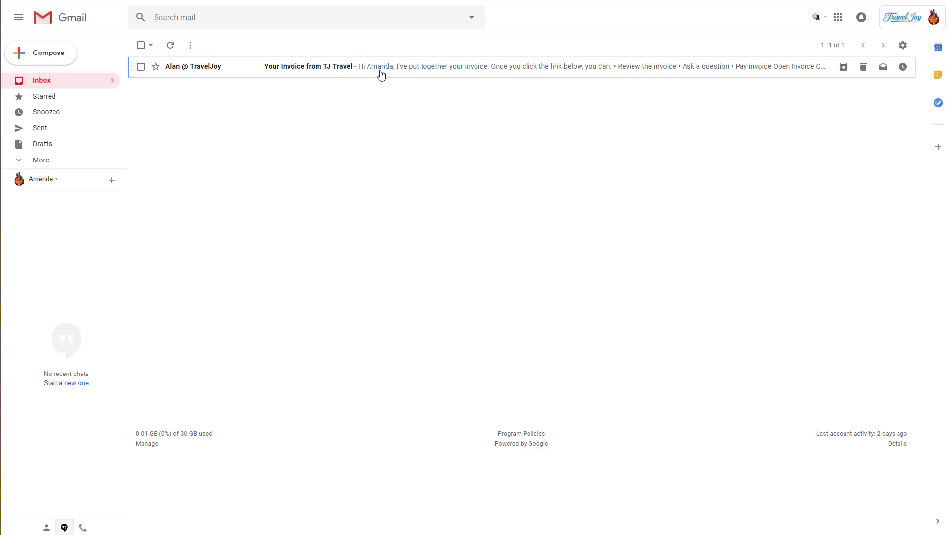
Switch to Gmail, open the invoice from the "Your Invoice from TJ Travel" email, and review its Trip Planning Fee line.
click(377, 70)
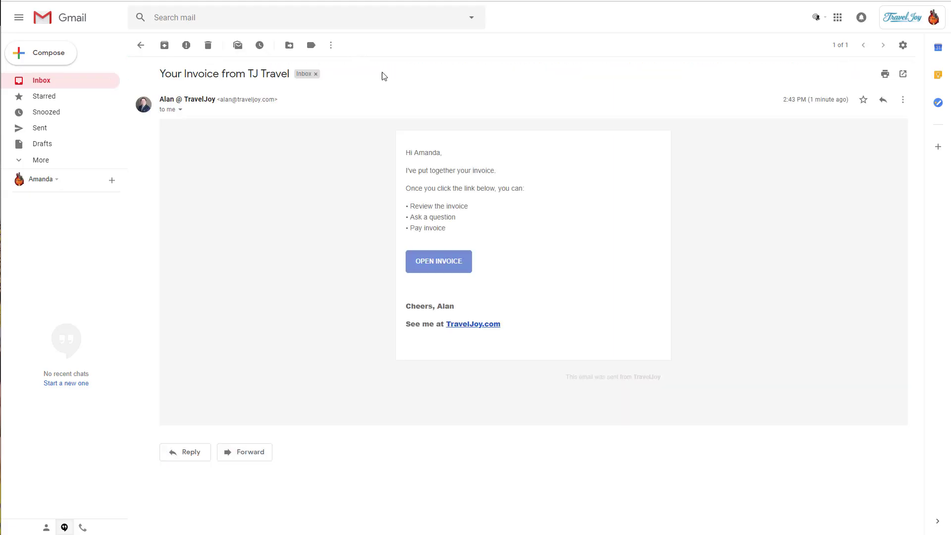
click(423, 268)
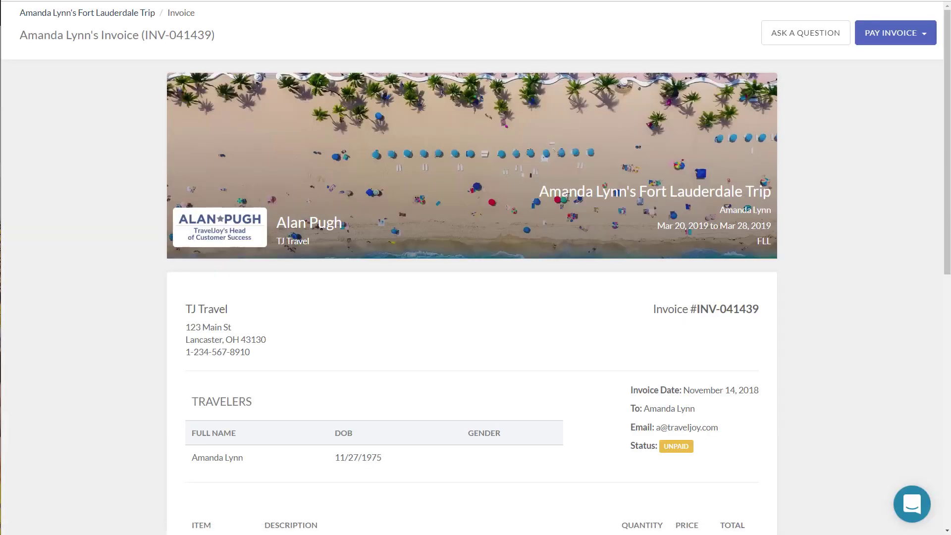
scroll(567, 198, down, 3)
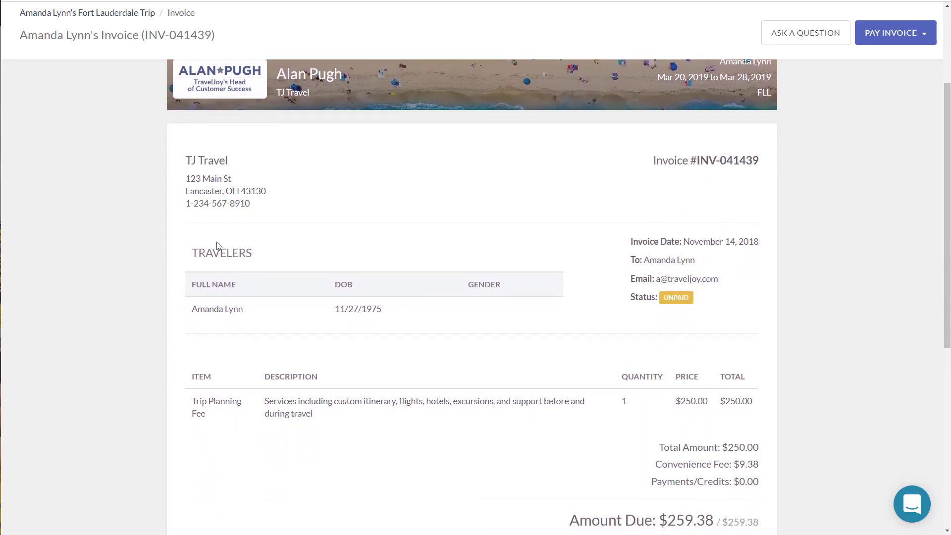
scroll(481, 239, down, 4)
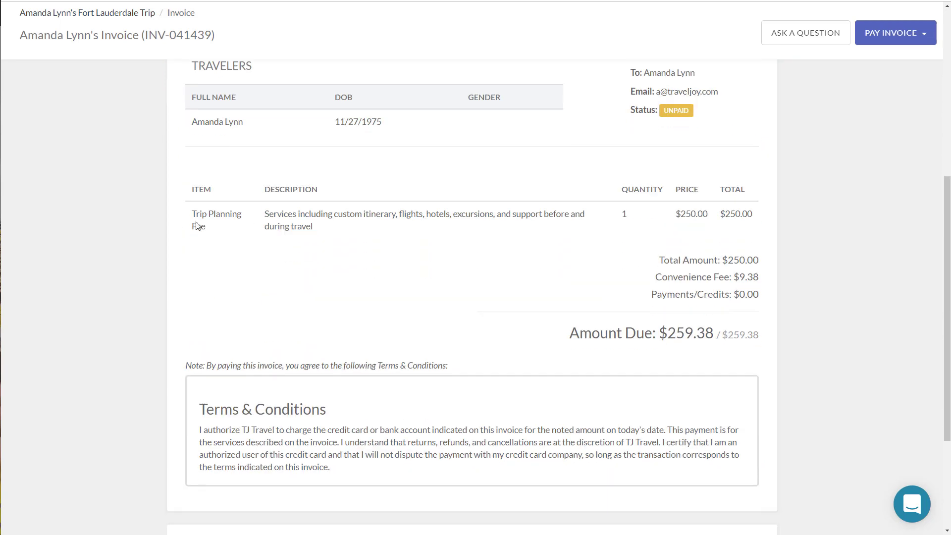
drag(187, 207, 764, 226)
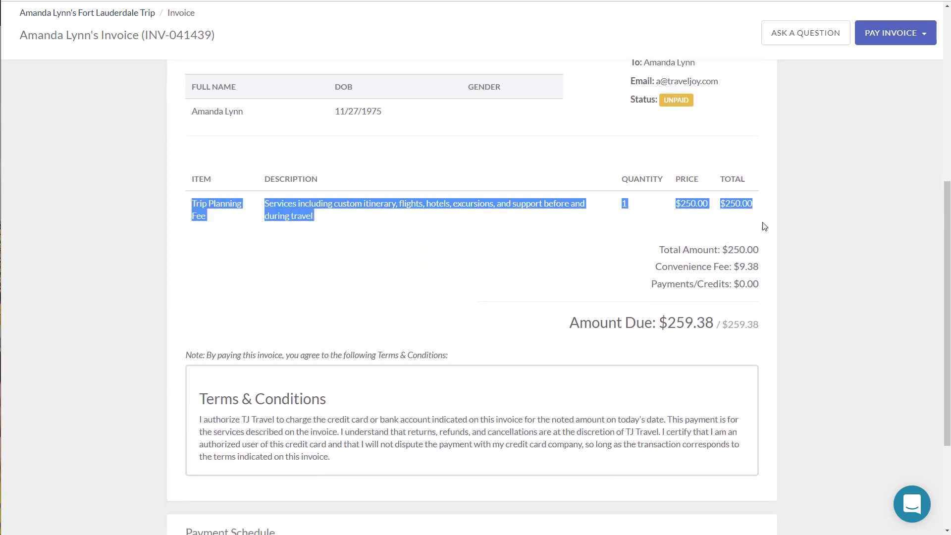
click(764, 227)
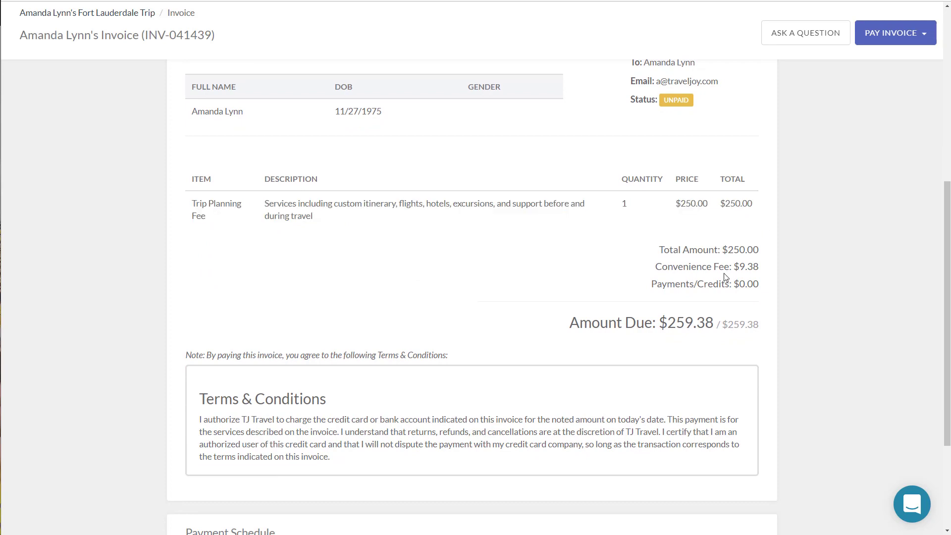
Review the client invoice's total amount, convenience fee, terms and conditions, and payment schedule.
drag(655, 268, 767, 264)
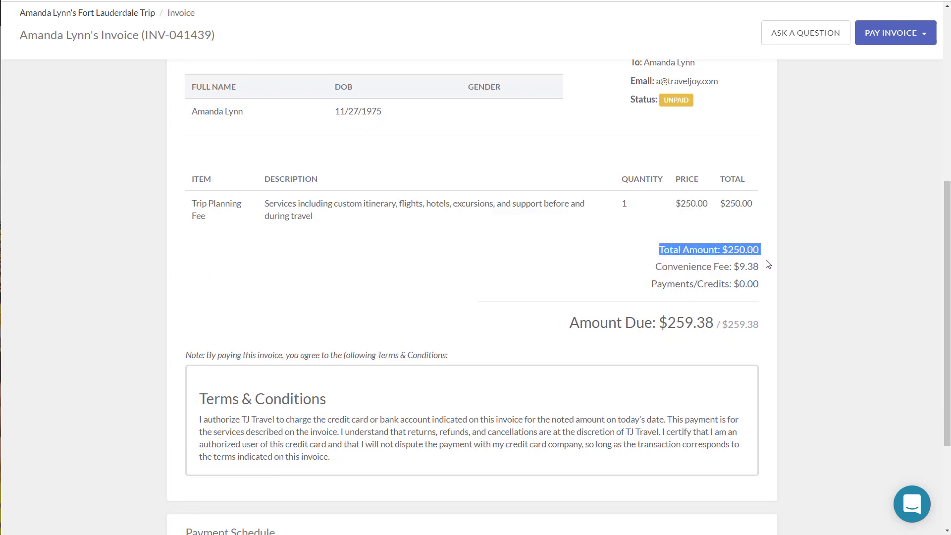
click(769, 266)
triple_click(755, 269)
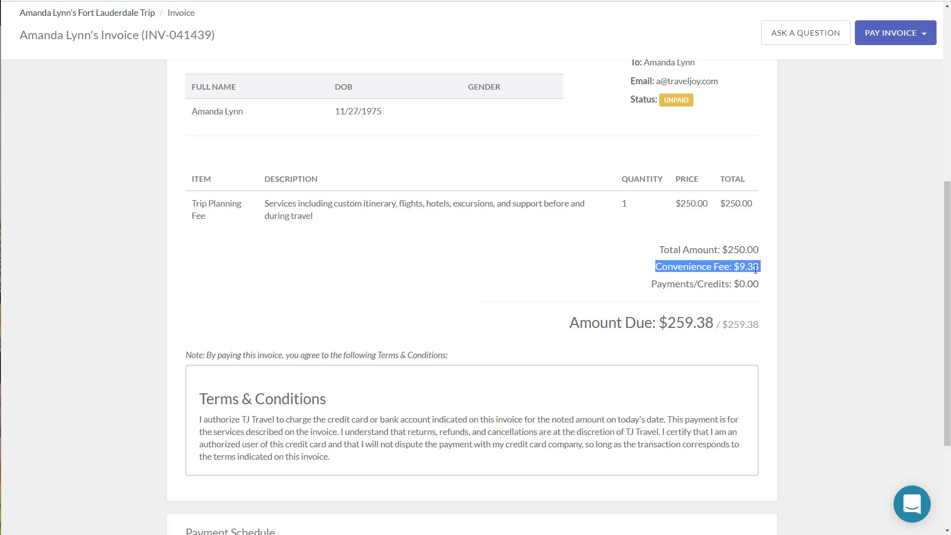
click(755, 269)
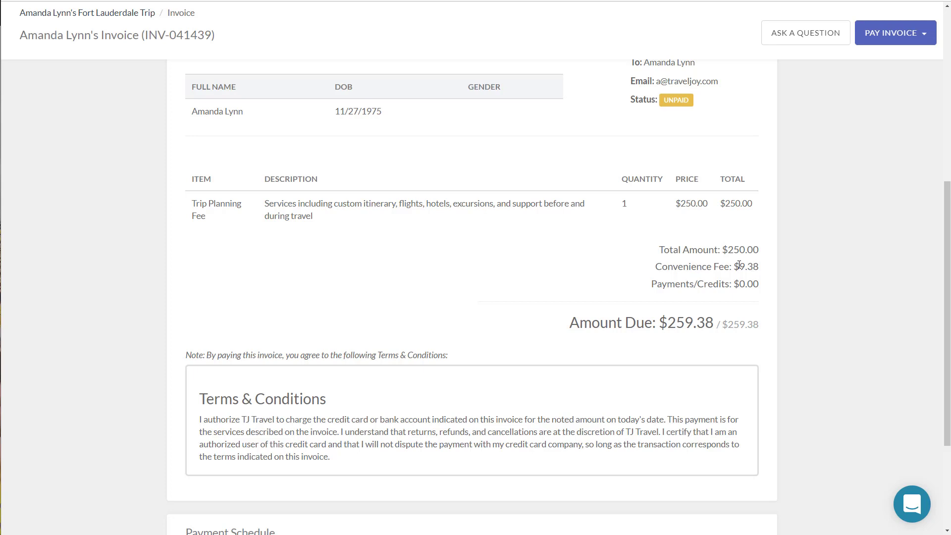
drag(733, 266, 760, 267)
click(760, 267)
scroll(731, 240, down, 2)
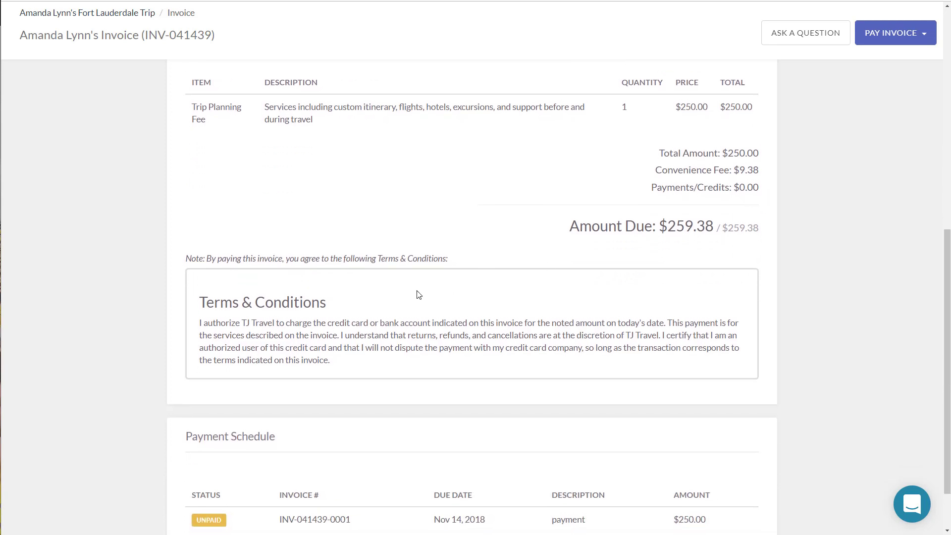
scroll(442, 340, down, 2)
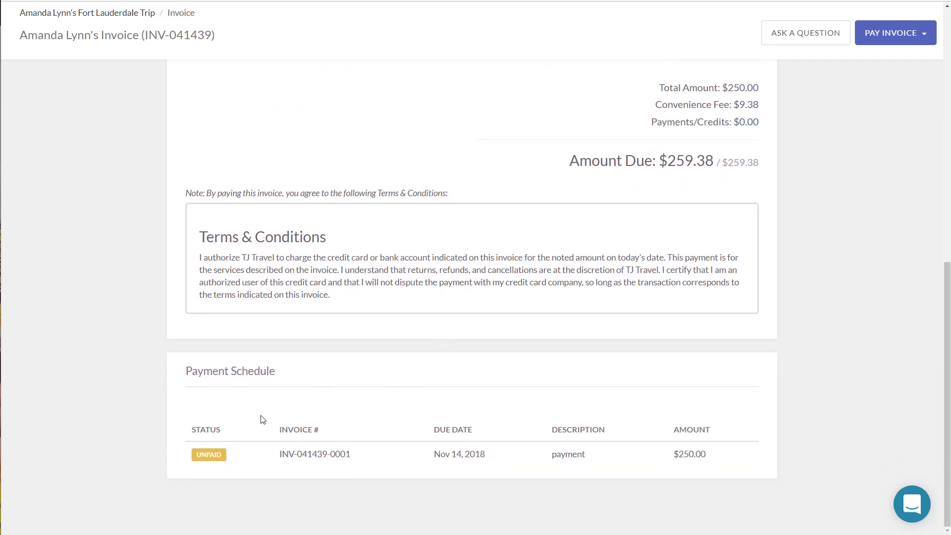
View the invoice's payment options and its credit card payment form, and close the form without paying.
click(900, 41)
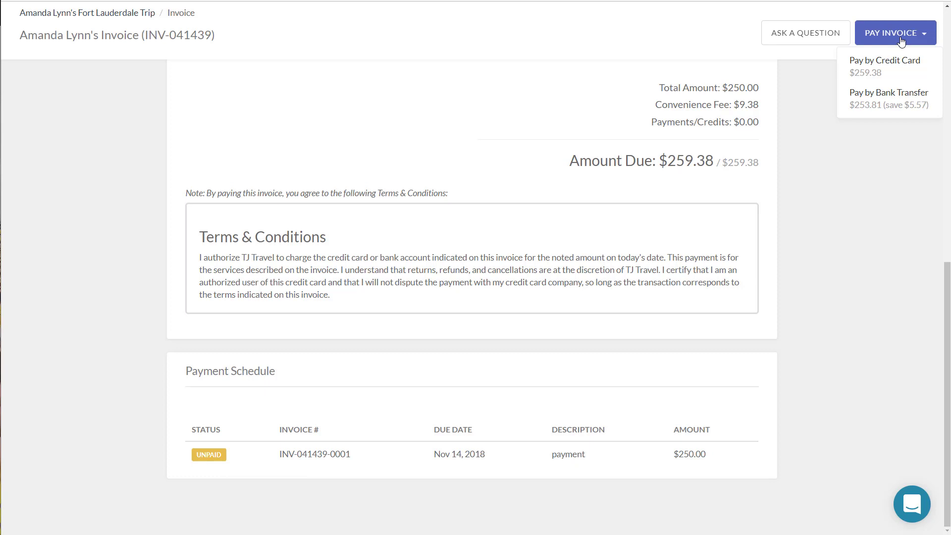
click(901, 69)
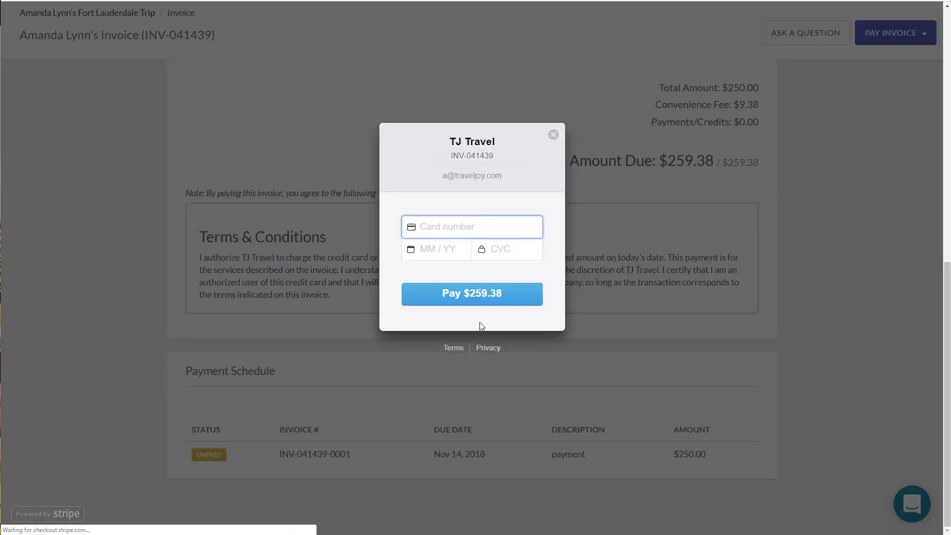
click(553, 136)
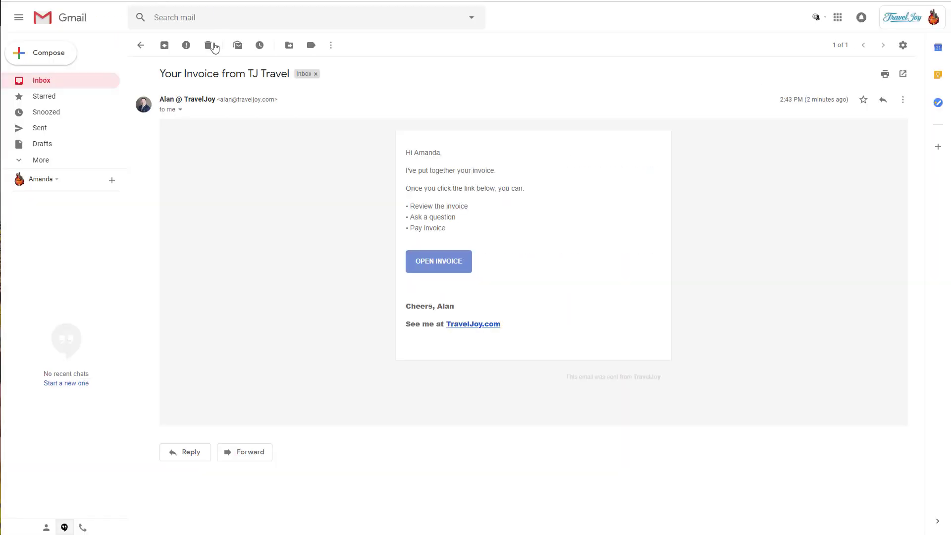
Delete the invoice email in Gmail, and create a supplier invoice for the Fort Lauderdale trip in TravelJoy.
click(209, 45)
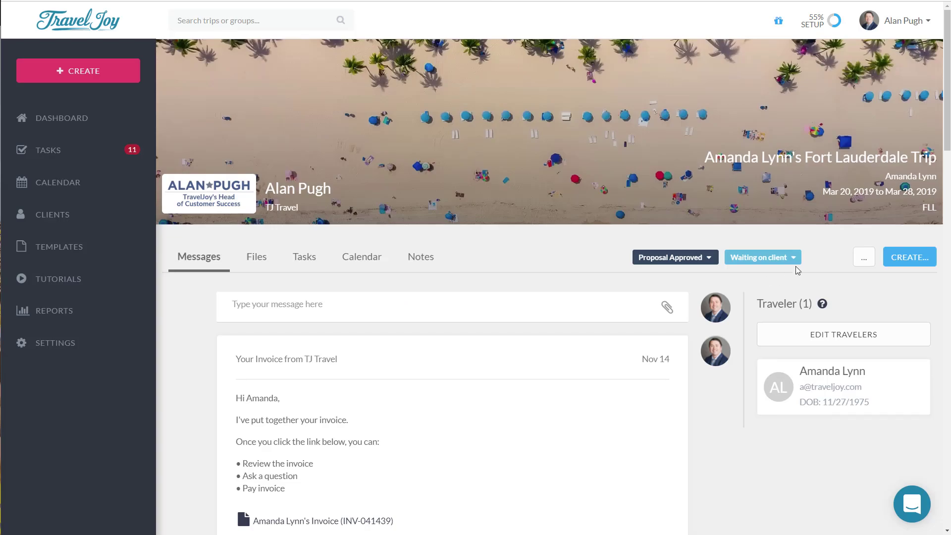
click(913, 266)
click(876, 322)
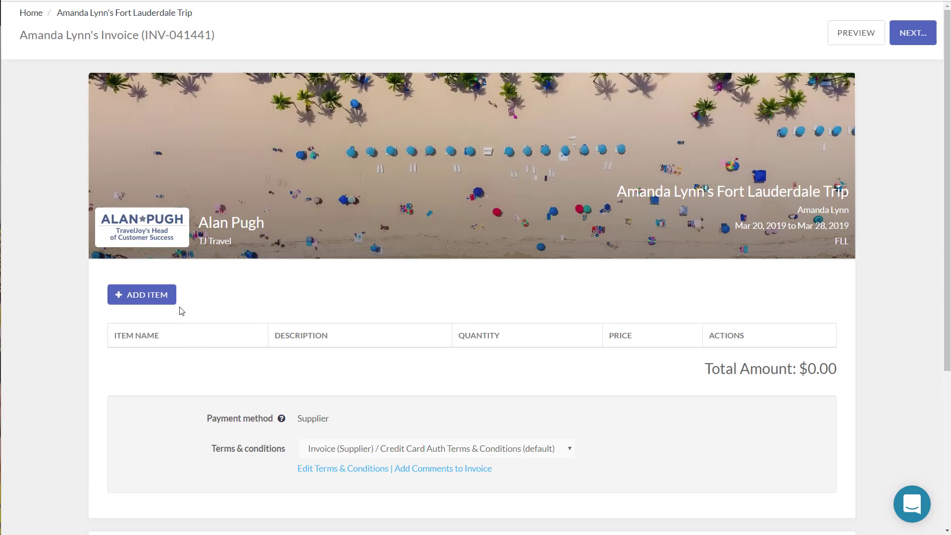
Add a default Hotel item to the supplier invoice with a unit cost of $1500.
scroll(161, 297, down, 1)
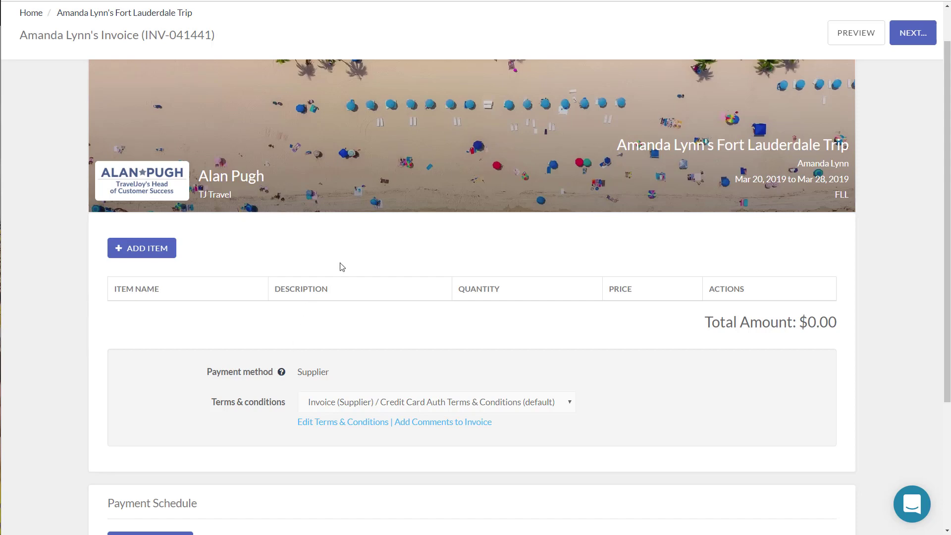
click(158, 255)
click(158, 452)
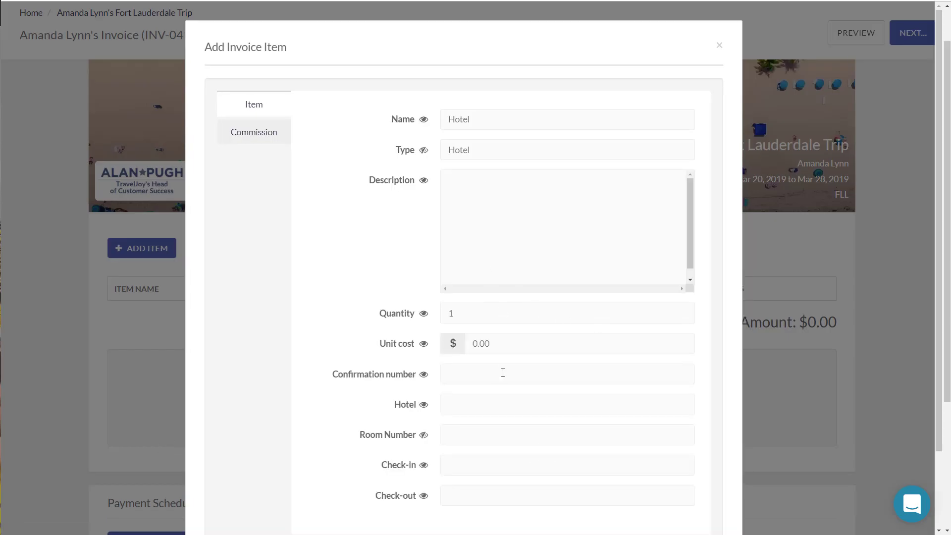
drag(505, 345, 306, 352)
text(1500)
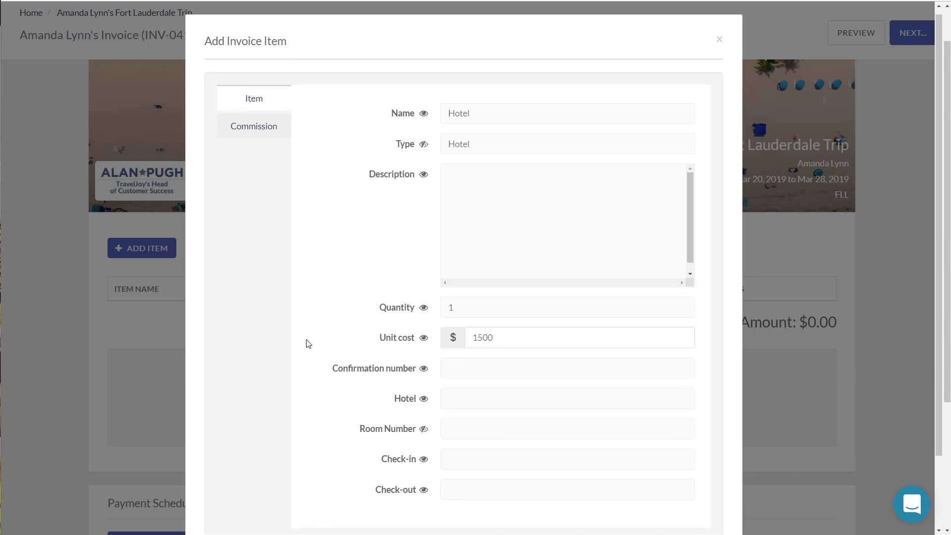
In the Hotel item's commission details, choose African Travel, Inc. as supplier and set the booking date to 11/14/2018.
click(238, 142)
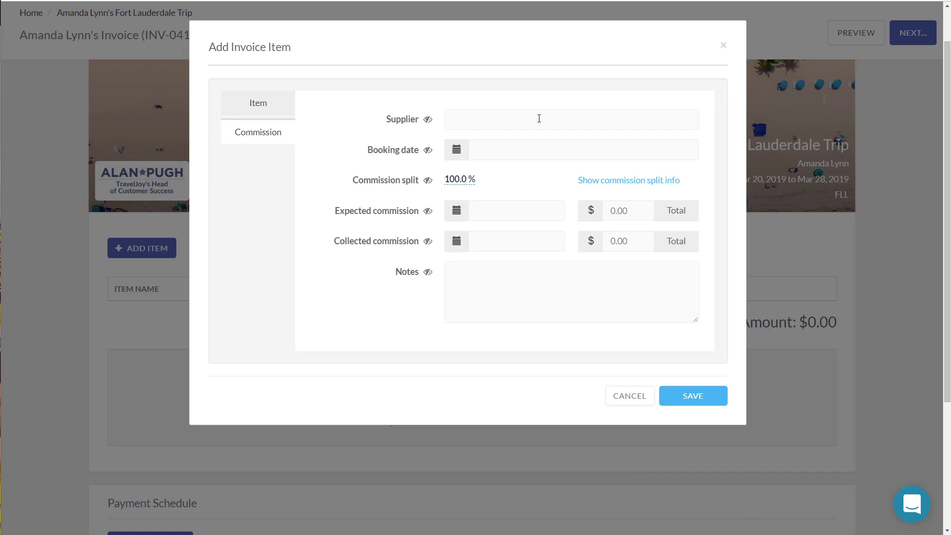
click(538, 118)
click(498, 410)
click(510, 150)
click(525, 251)
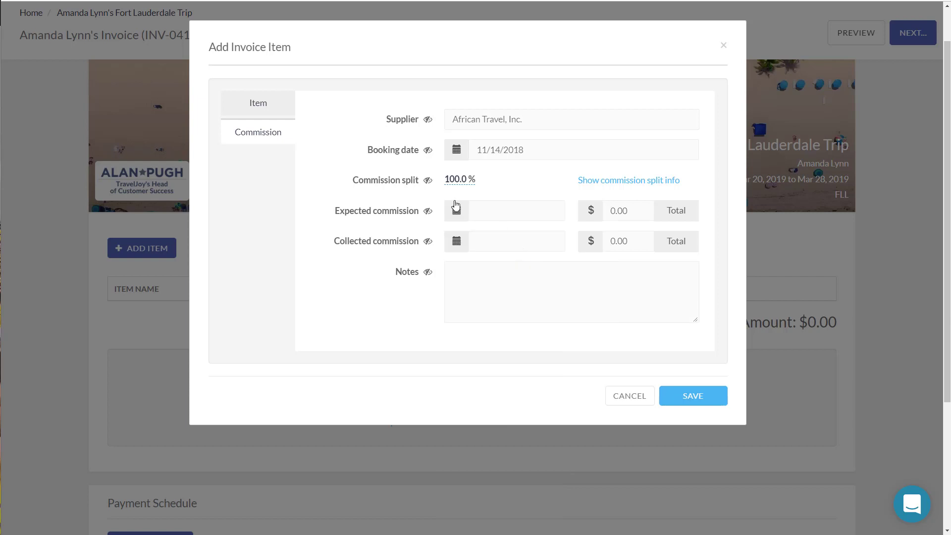
Set the Hotel item's expected commission to $100 in total on 4/24/2019, and save the item.
click(505, 213)
click(592, 238)
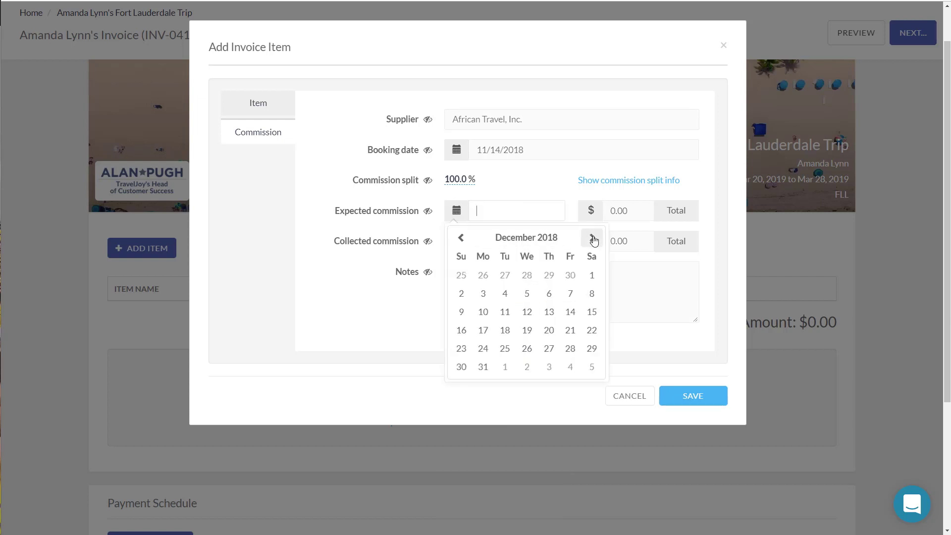
click(592, 238)
click(592, 239)
click(592, 238)
click(593, 239)
click(527, 329)
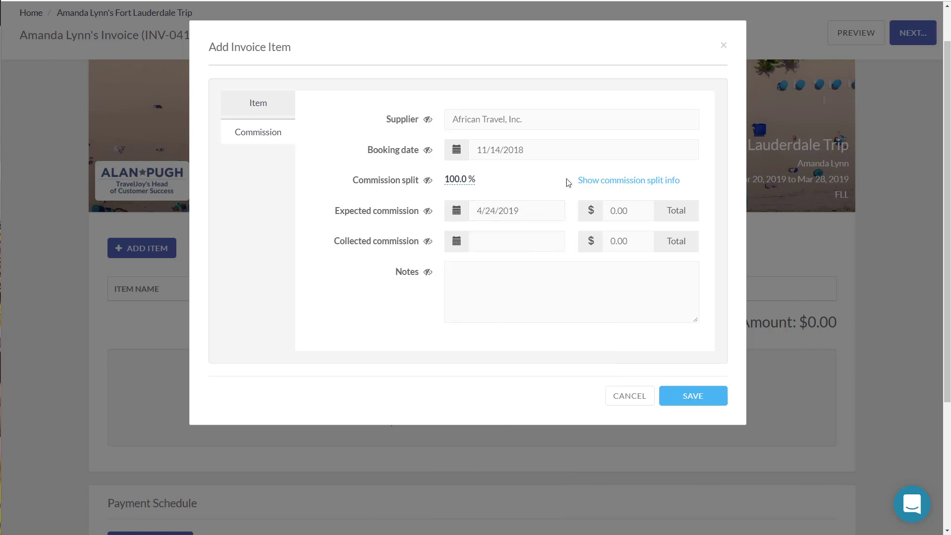
click(646, 216)
text(100)
click(646, 181)
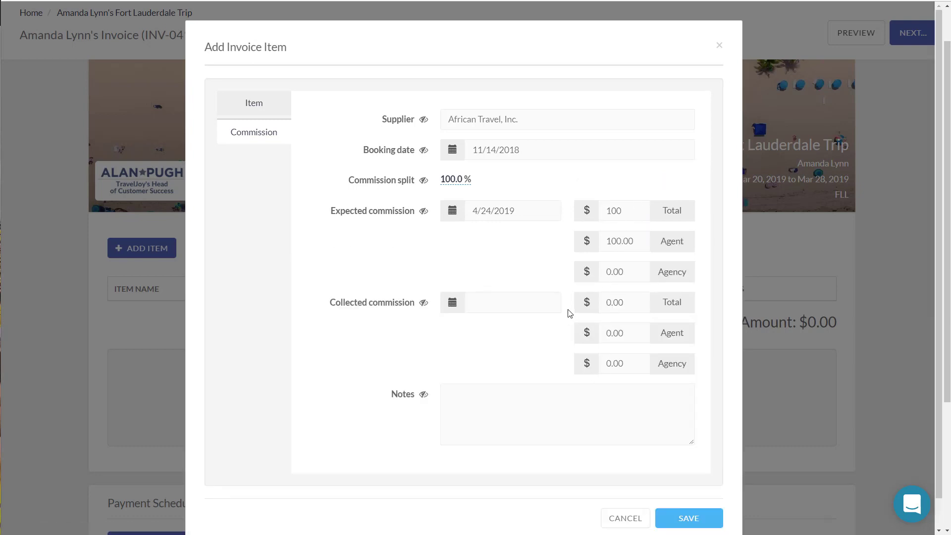
click(688, 519)
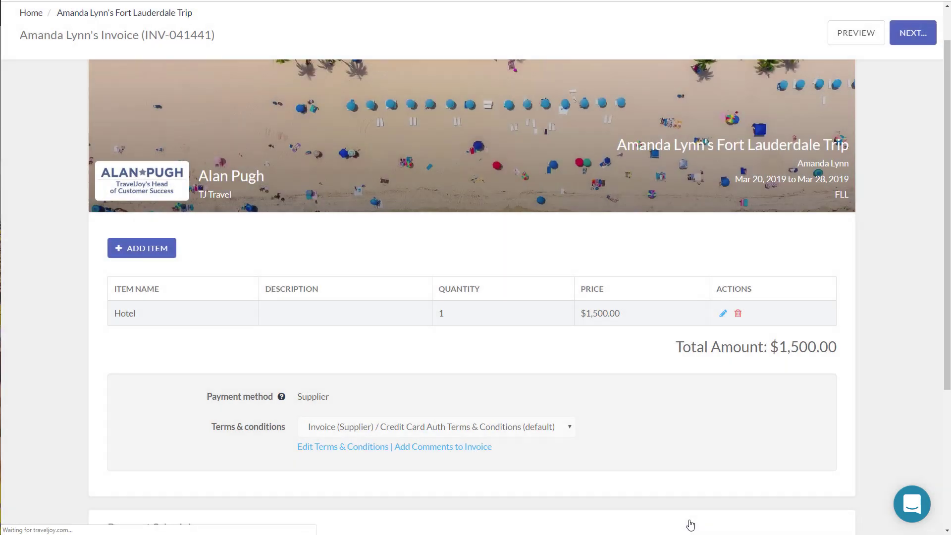
Add a default Air item to the invoice with a unit cost of $1500, and save it.
click(132, 254)
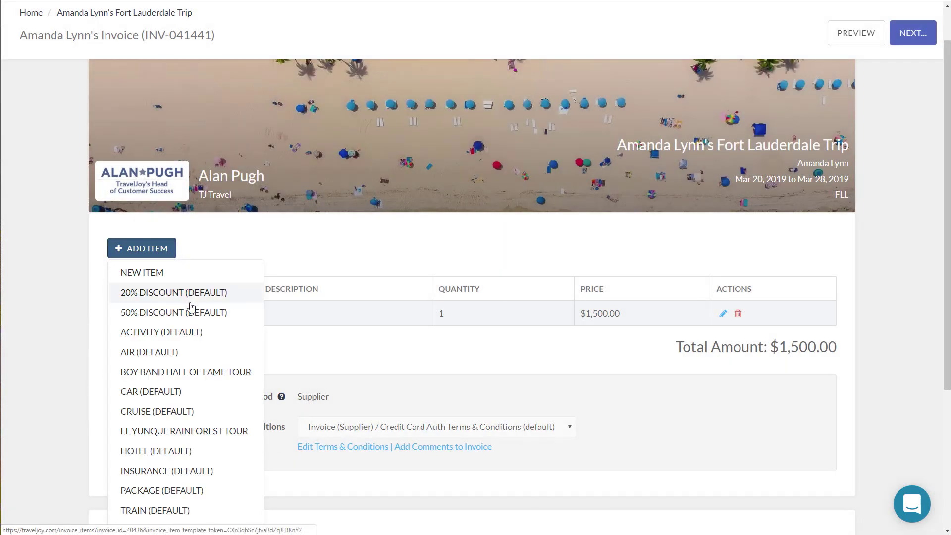
click(172, 353)
click(496, 339)
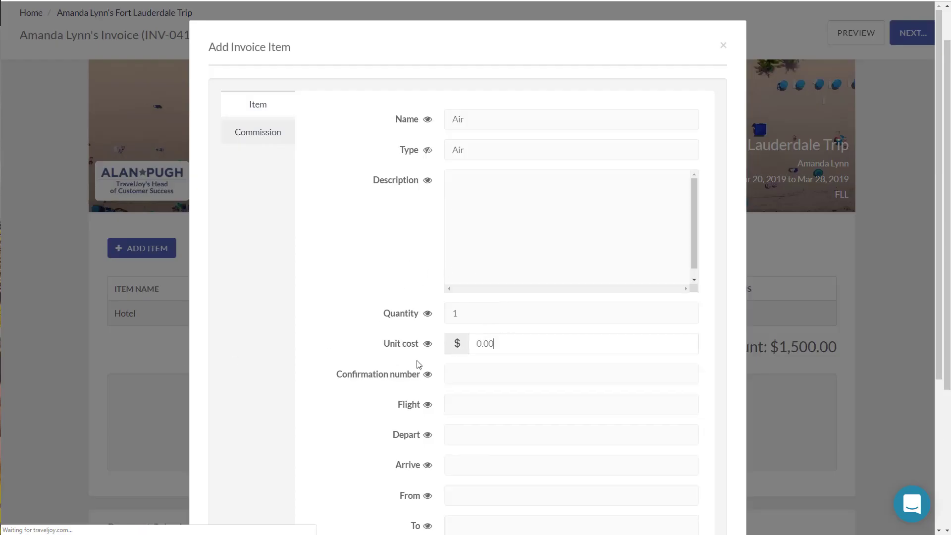
text(1500)
scroll(588, 440, down, 4)
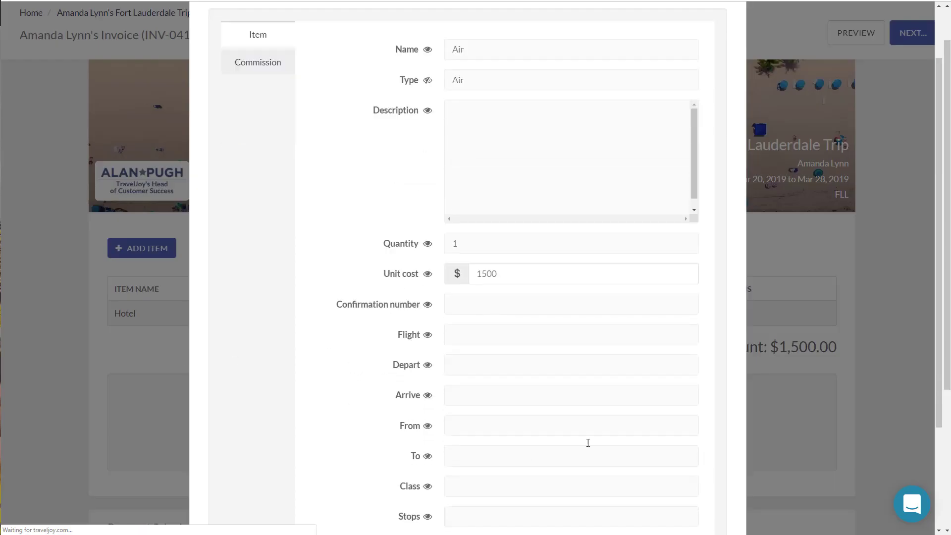
click(693, 503)
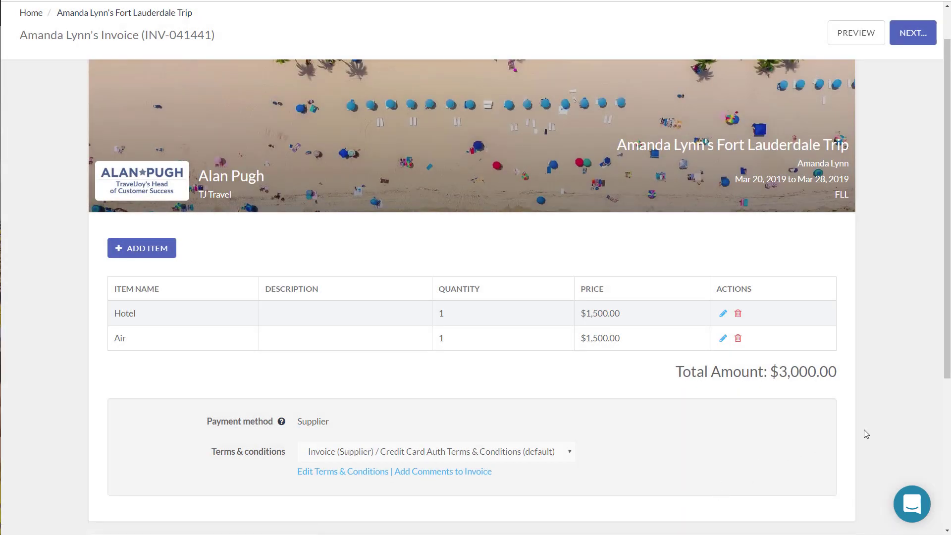
Reorder the invoice items so that Air is listed above Hotel.
drag(190, 343, 188, 307)
drag(153, 342, 147, 300)
drag(166, 337, 185, 306)
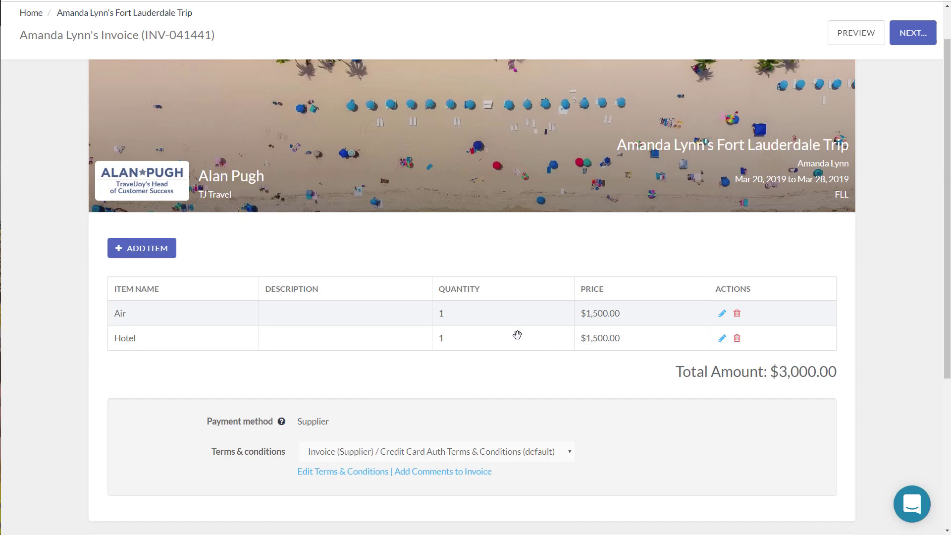
Add a payment to the invoice's payment schedule and set its description to "deposit".
scroll(569, 319, down, 4)
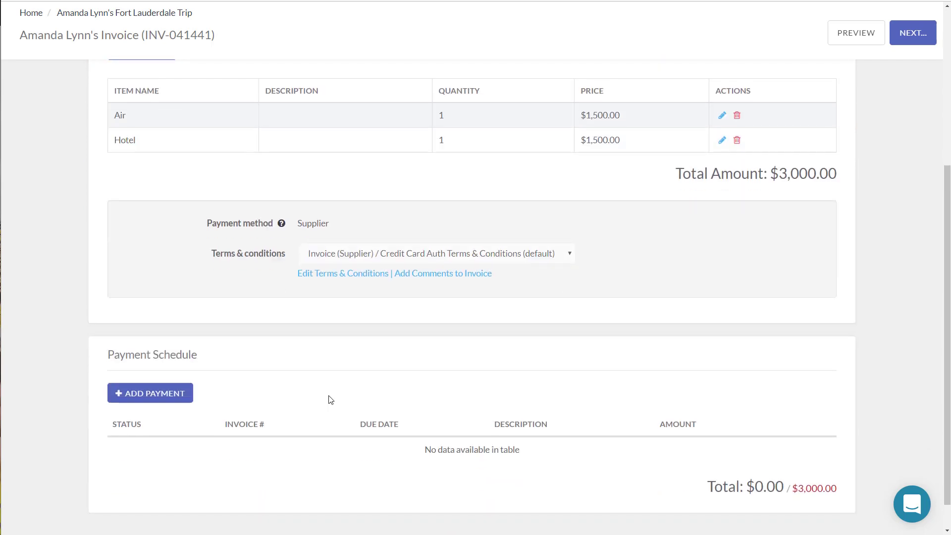
click(151, 394)
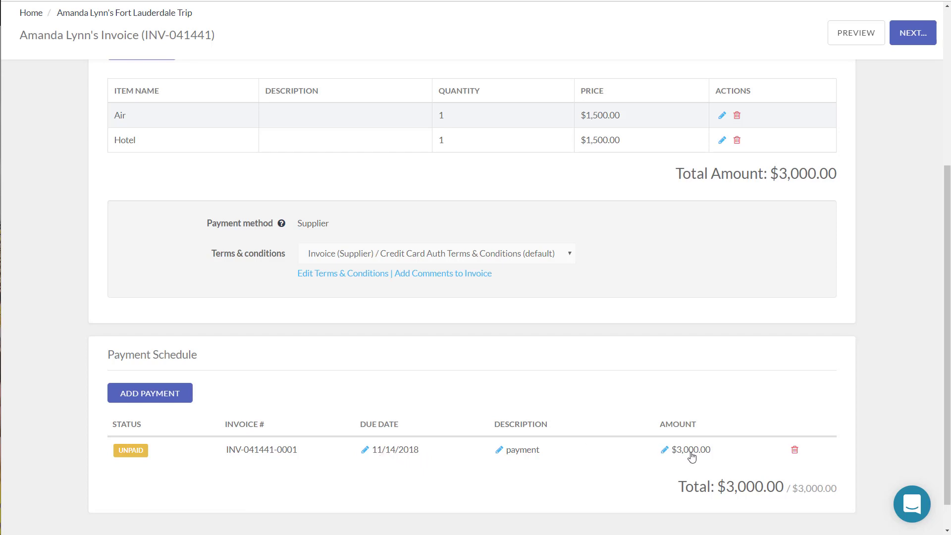
click(539, 455)
double_click(539, 450)
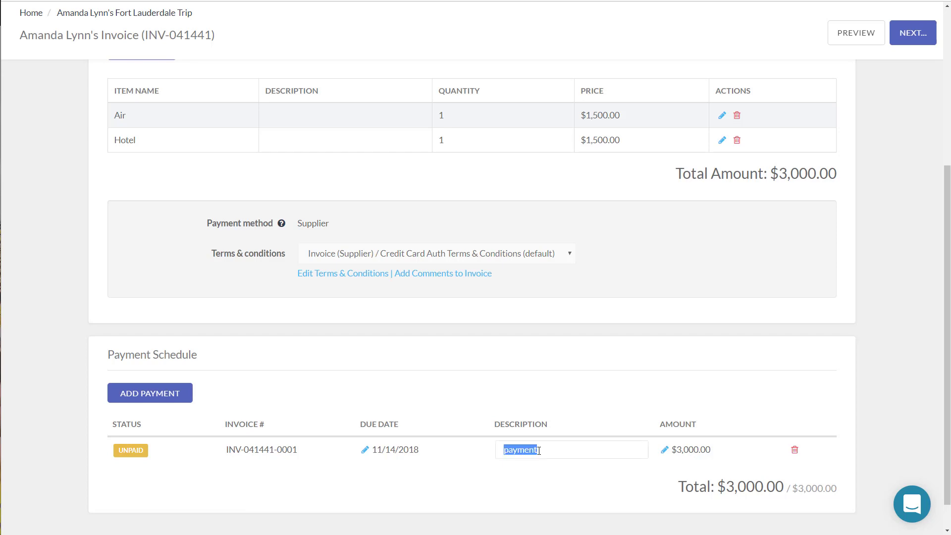
text(de)
key(Down)
key(Return)
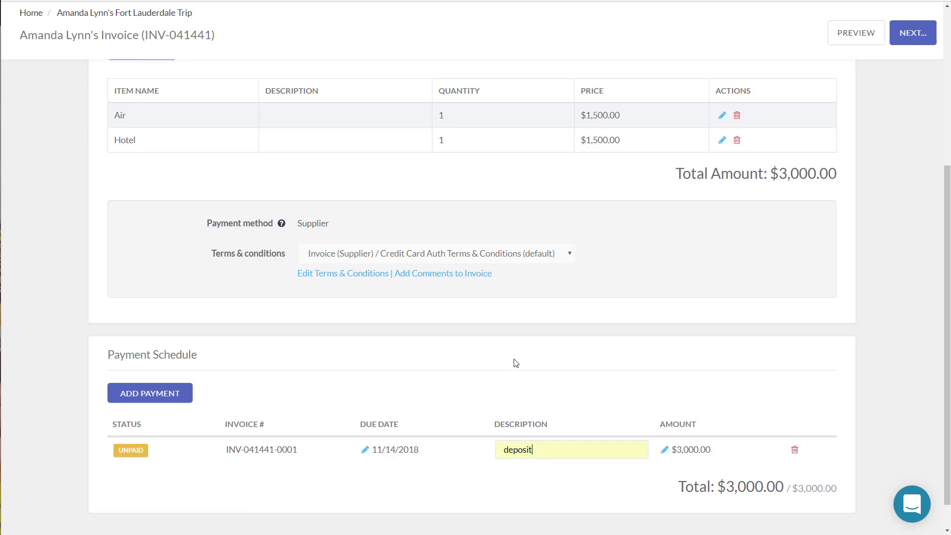
click(565, 375)
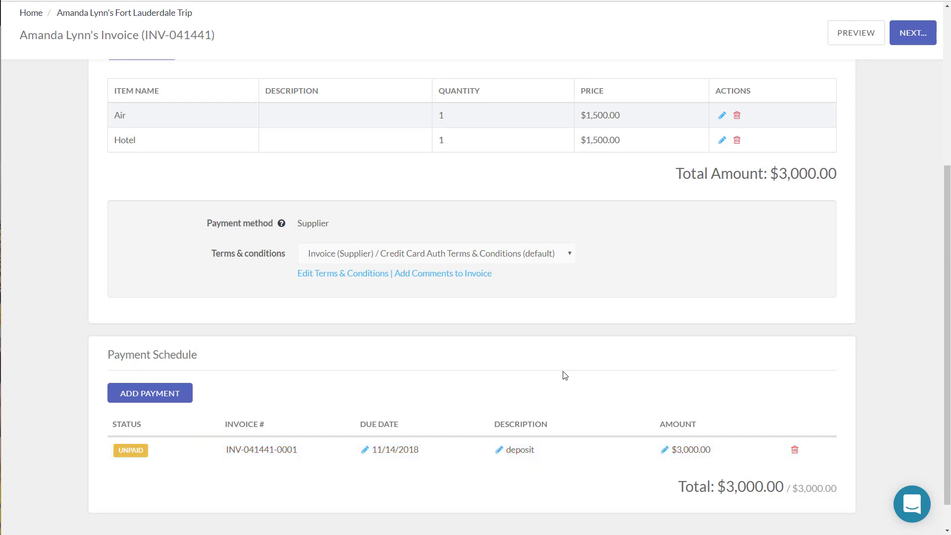
Set the deposit payment's amount to $300.
click(693, 451)
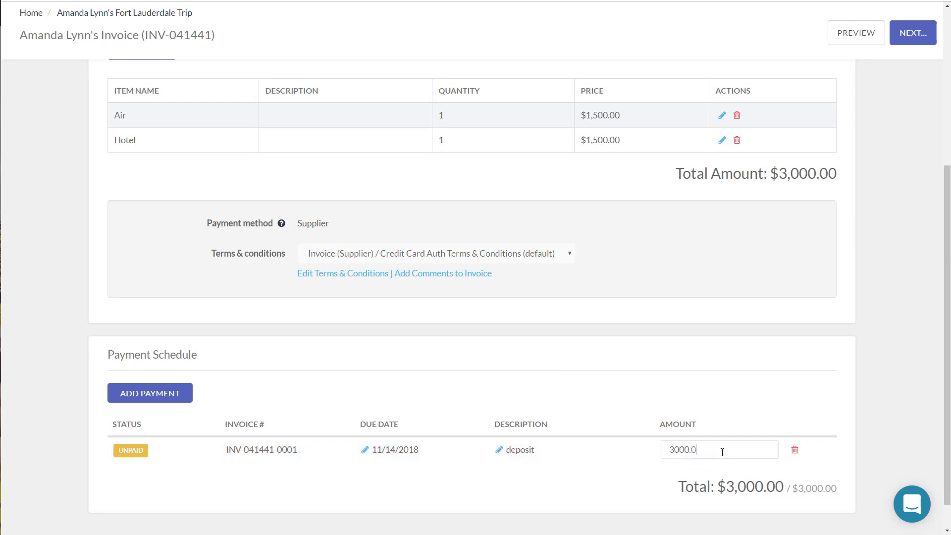
key(BackSpace)
key(BackSpace)
key(BackSpace)
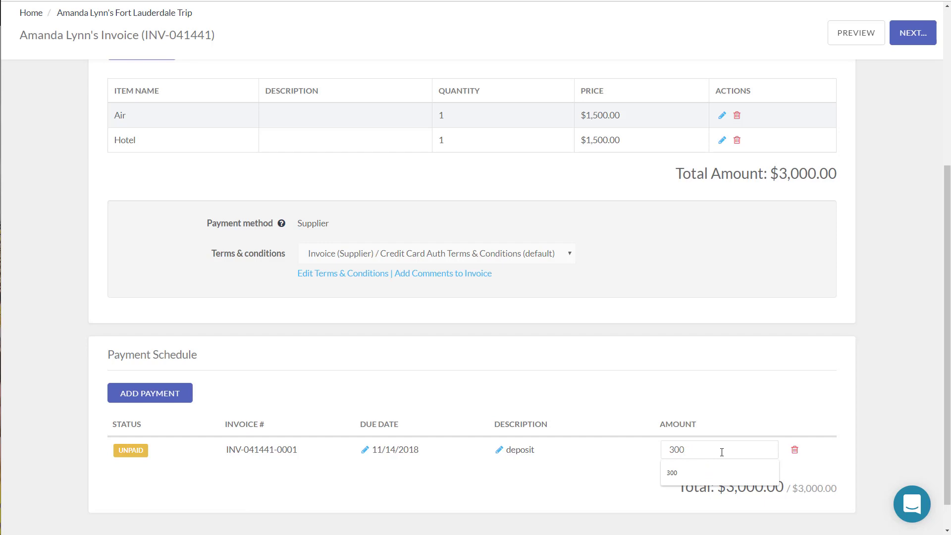
click(713, 375)
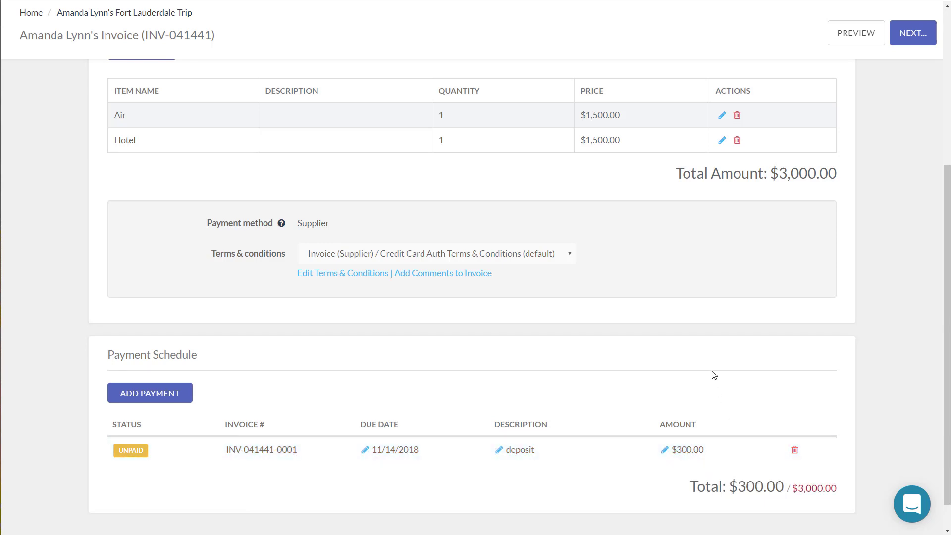
Add a second payment to the schedule, due 12/14/2018, with the description "final payment".
click(132, 394)
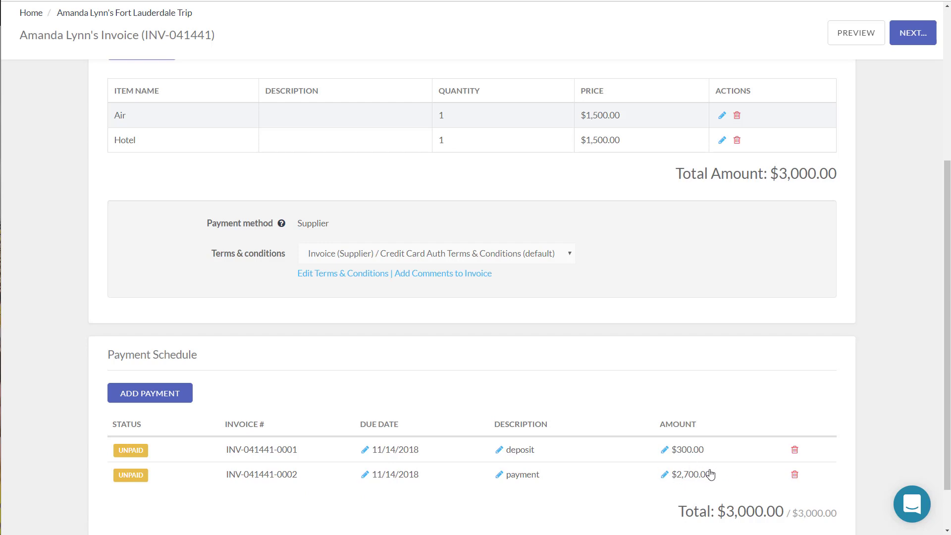
click(394, 478)
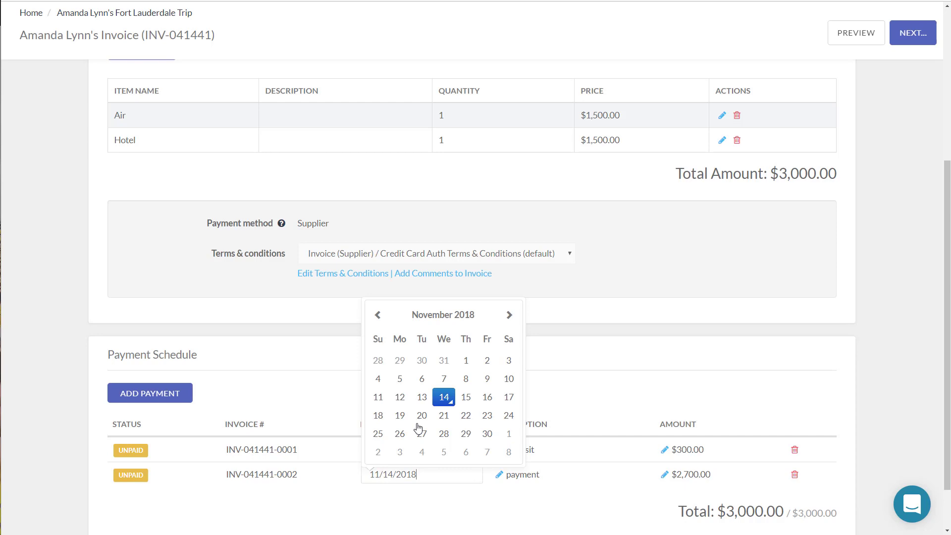
click(509, 315)
click(486, 398)
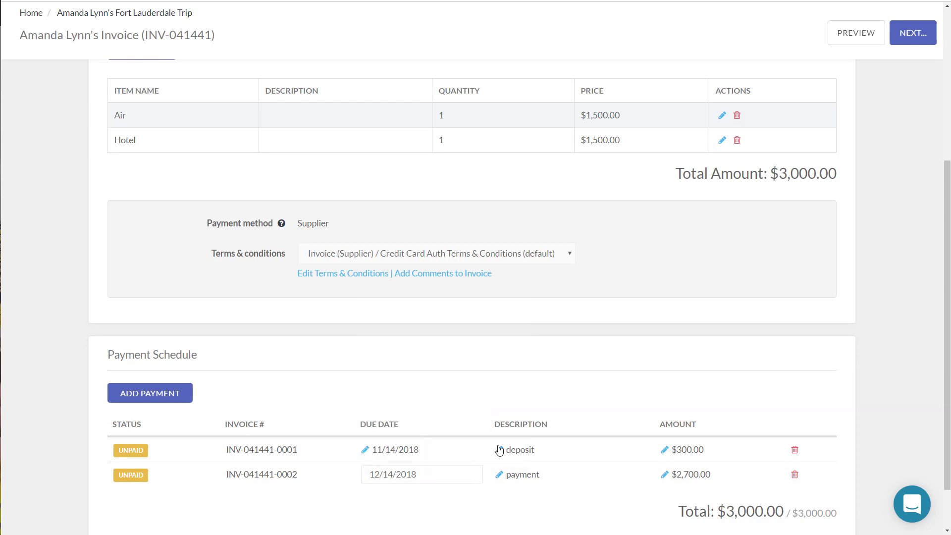
click(522, 476)
double_click(523, 476)
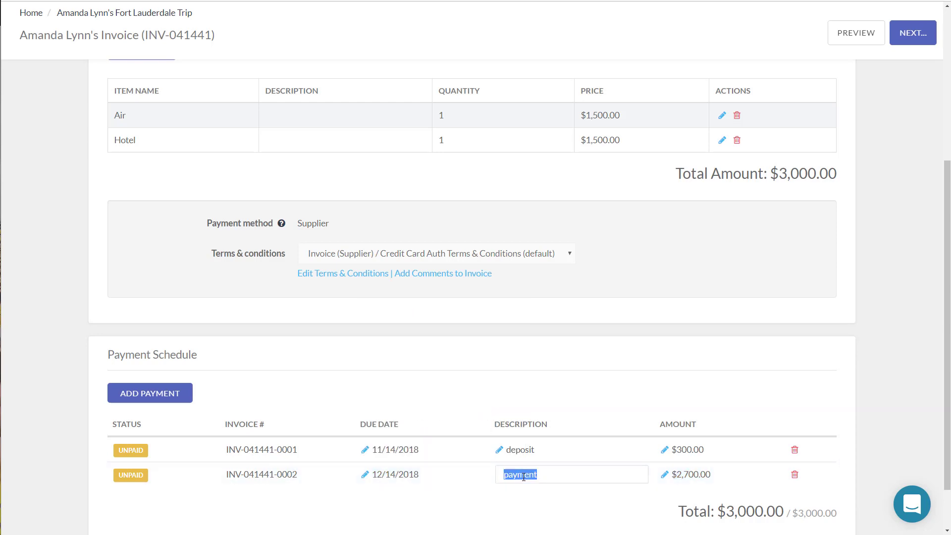
text(final payment)
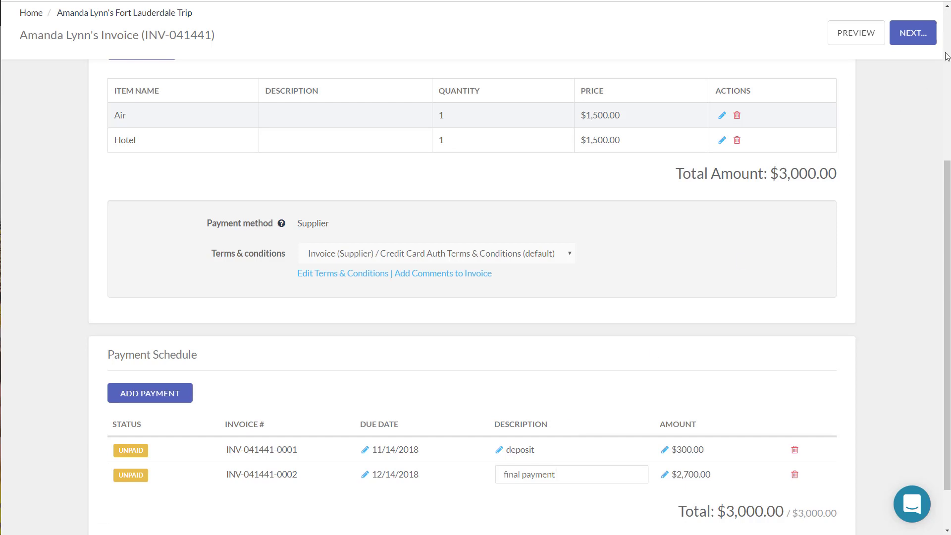
Save the supplier invoice and send it to the client with the default "Your Invoice" authorize payment email.
click(923, 37)
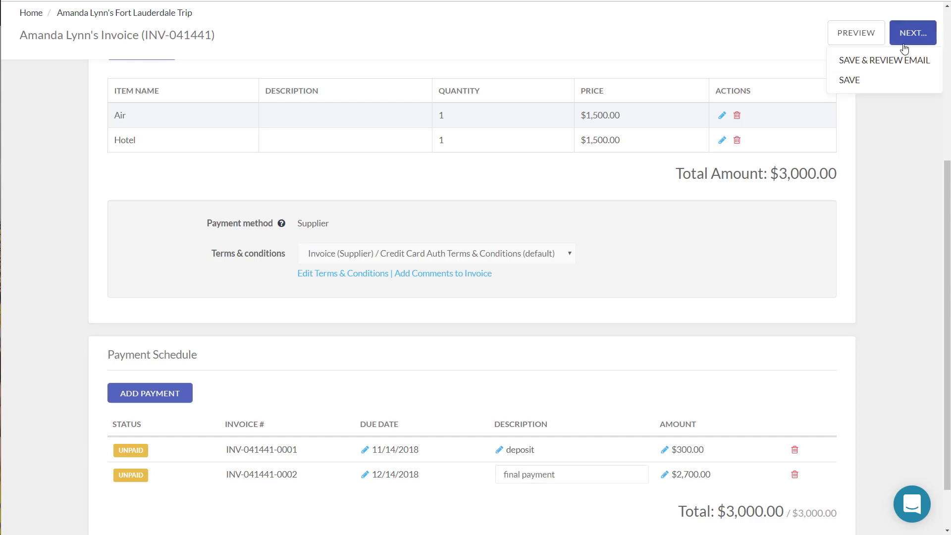
click(884, 63)
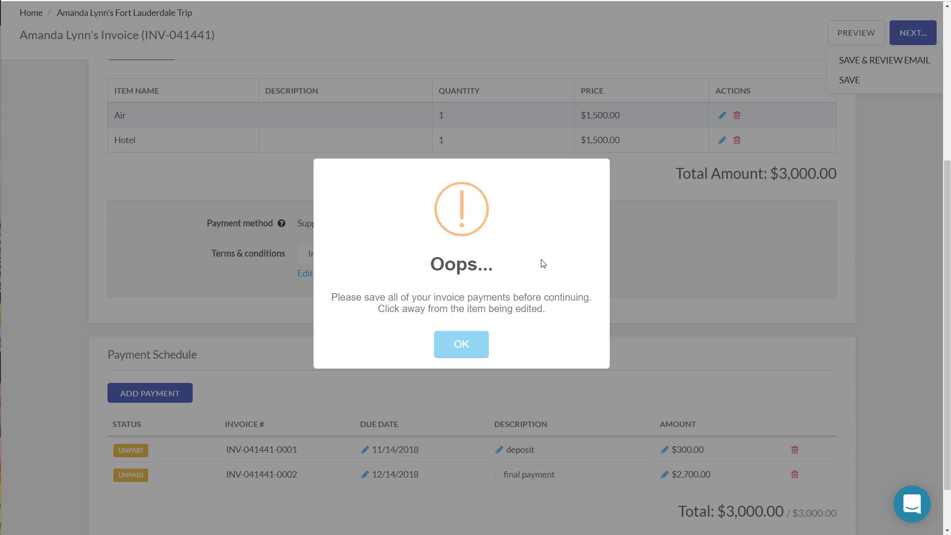
click(453, 343)
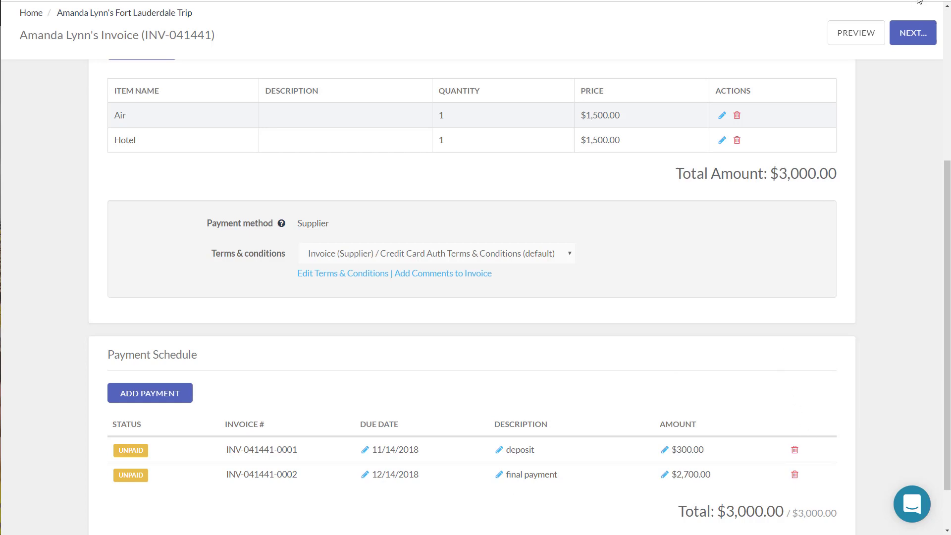
click(919, 31)
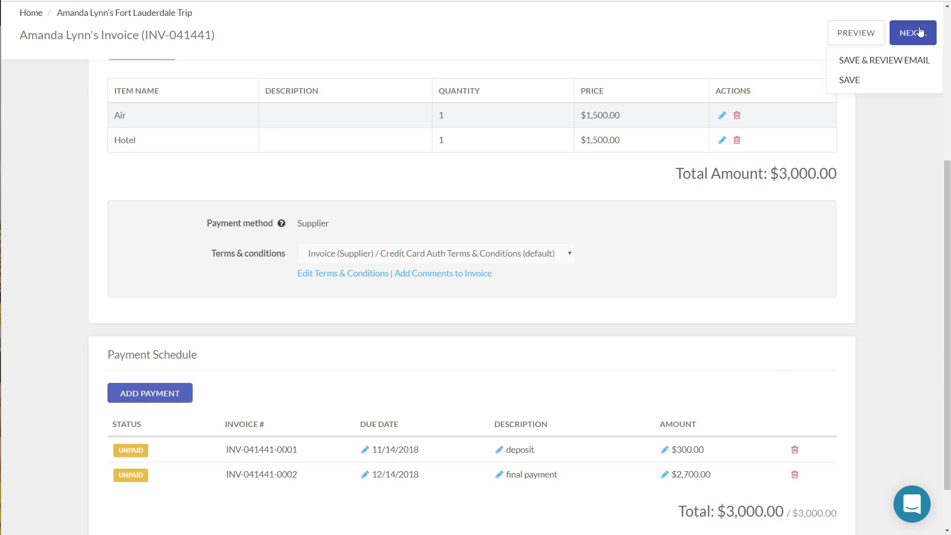
click(888, 59)
scroll(644, 436, down, 2)
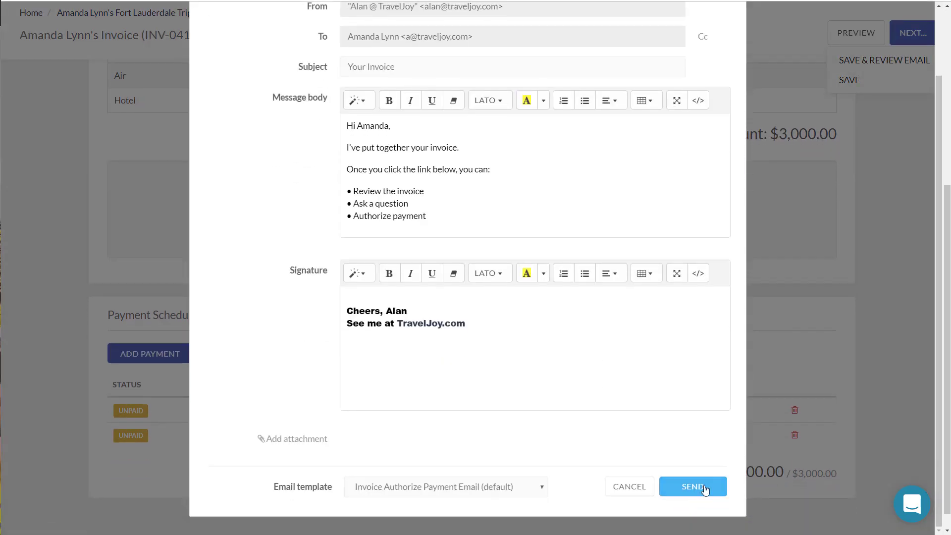
click(711, 486)
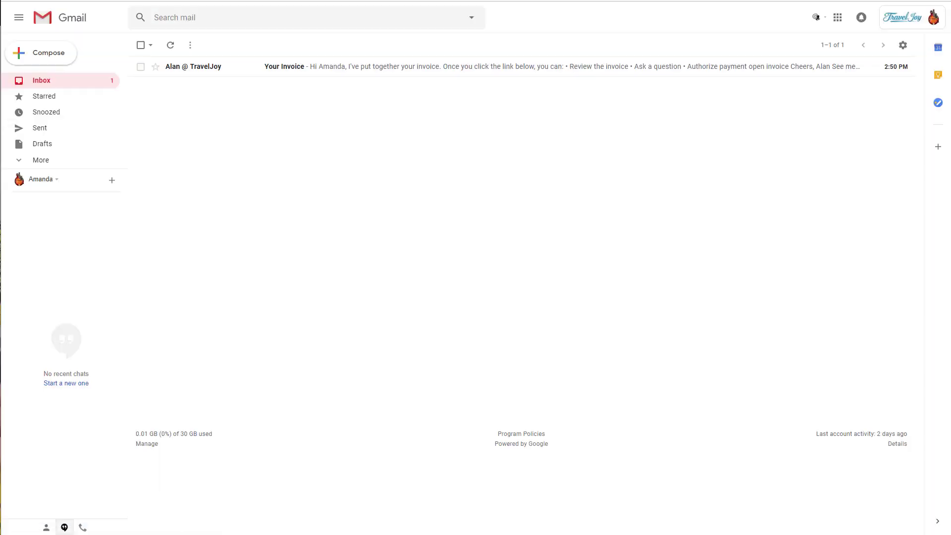
Switch to Gmail, and open the supplier invoice from the "Your Invoice" email.
click(371, 69)
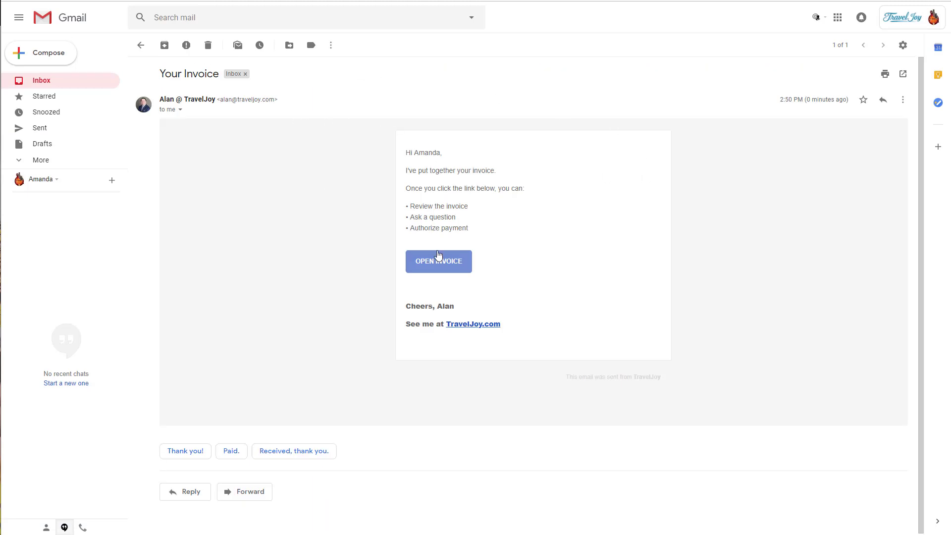
click(438, 271)
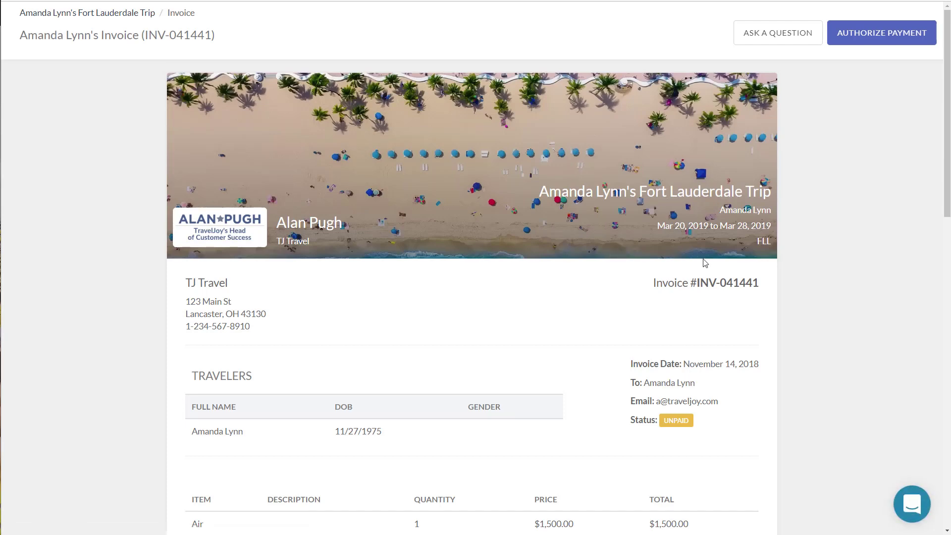
Examine the client's view of the supplier invoice, covering travelers, items, amount due and the credit card authorization section.
scroll(555, 275, down, 3)
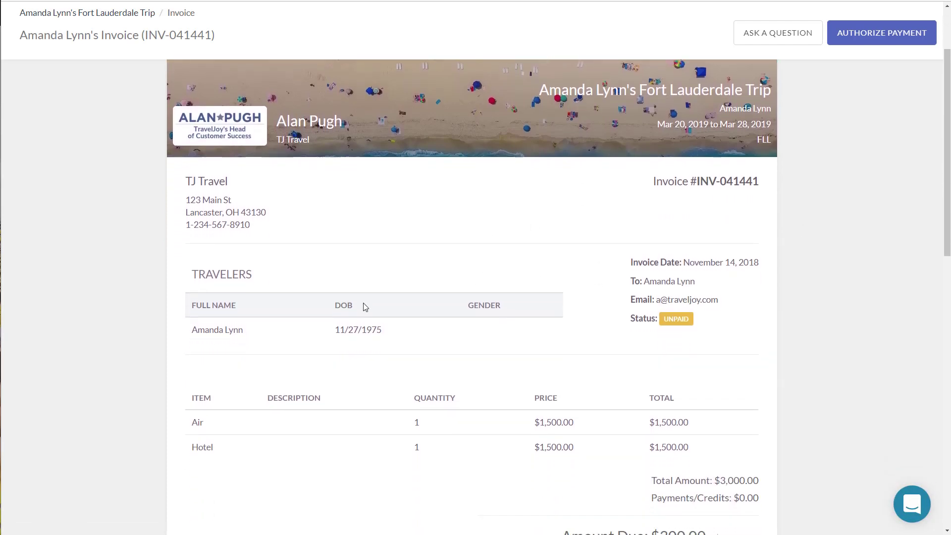
scroll(558, 349, down, 13)
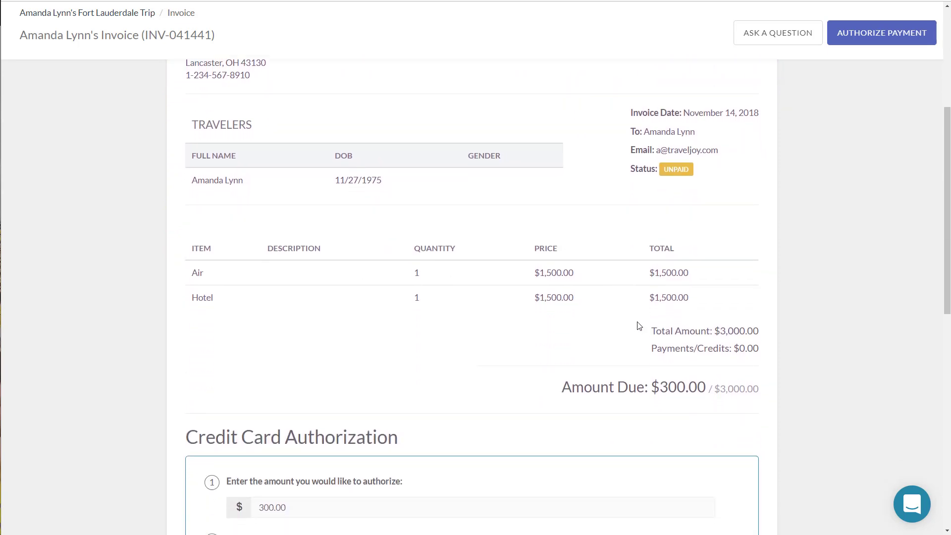
scroll(509, 415, up, 5)
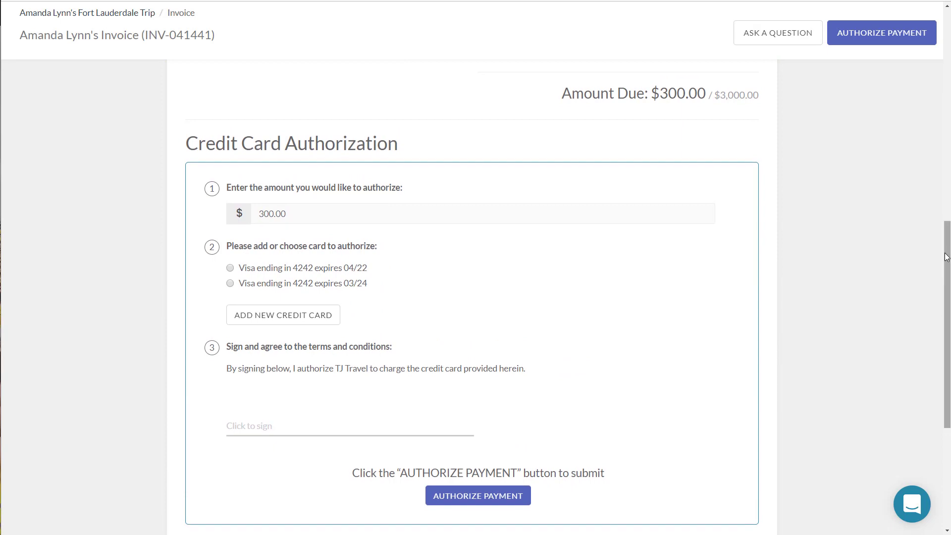
drag(948, 257, 948, 266)
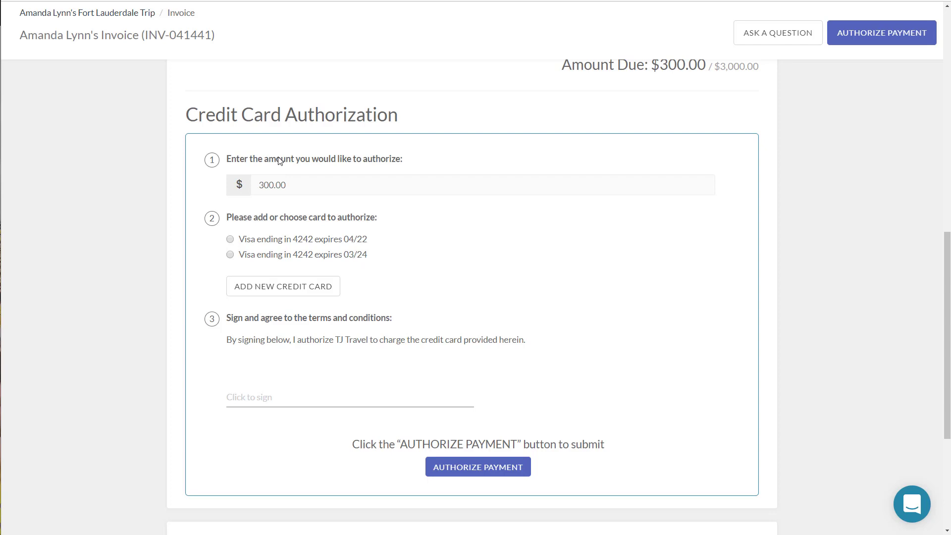
View the entry form for adding a new credit card to the authorization, and close it without saving a card.
click(276, 184)
text(0)
key(BackSpace)
click(281, 293)
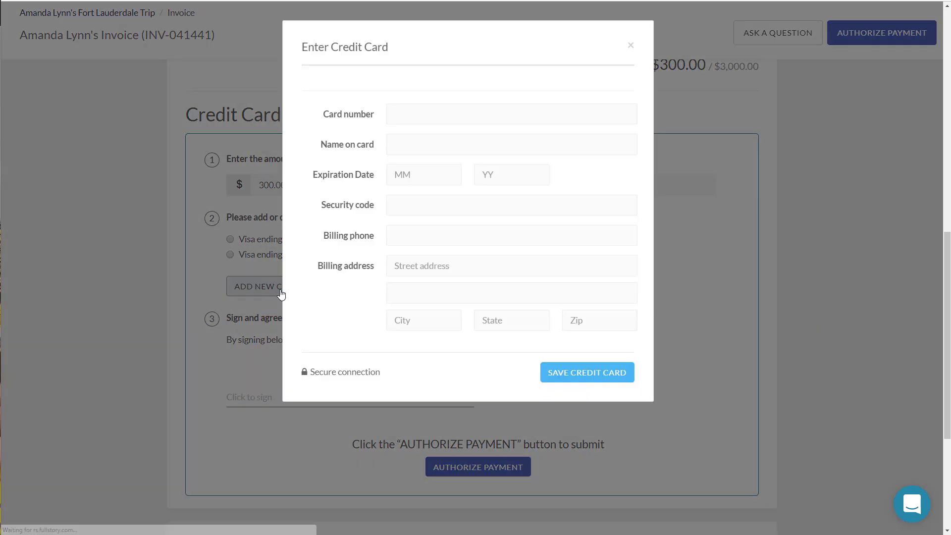
click(626, 45)
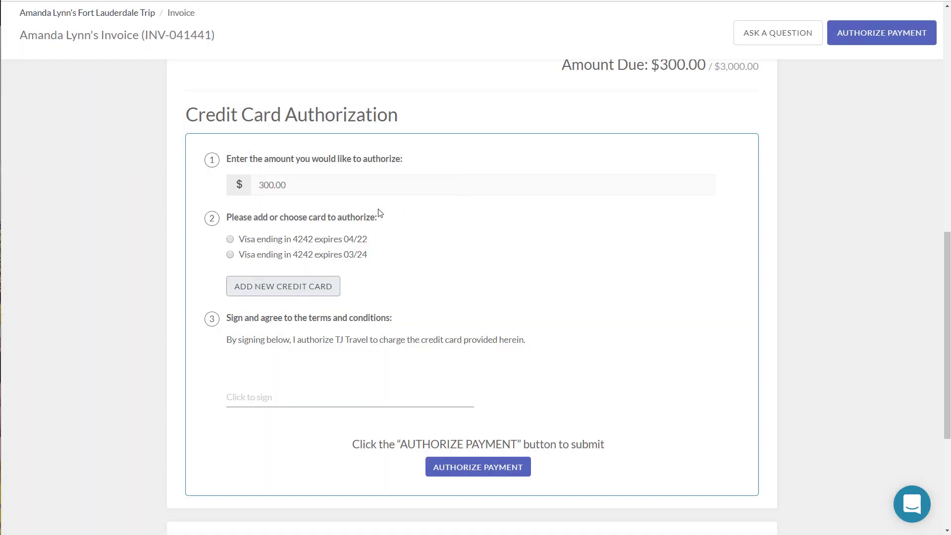
Authorize the $300.00 payment with the saved Visa expiring 04/22 and a drawn signature.
click(248, 243)
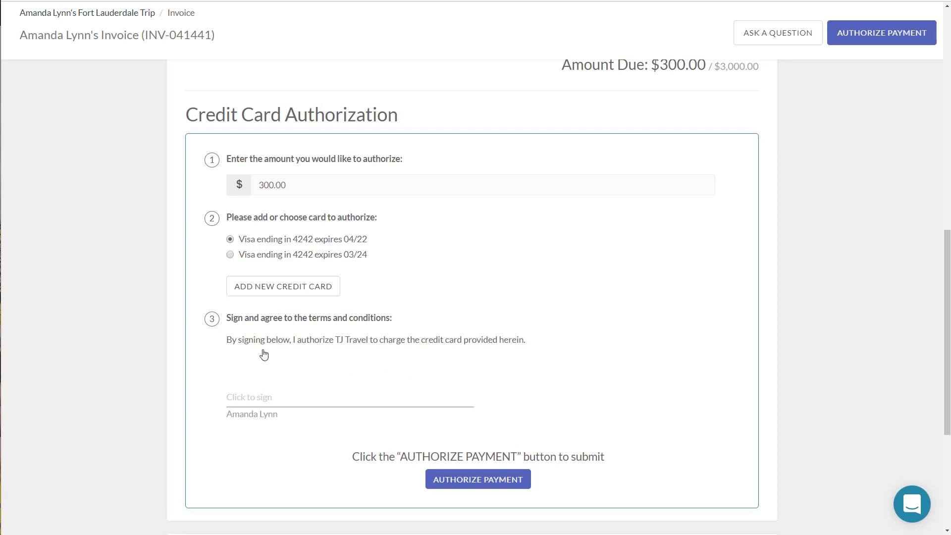
click(281, 399)
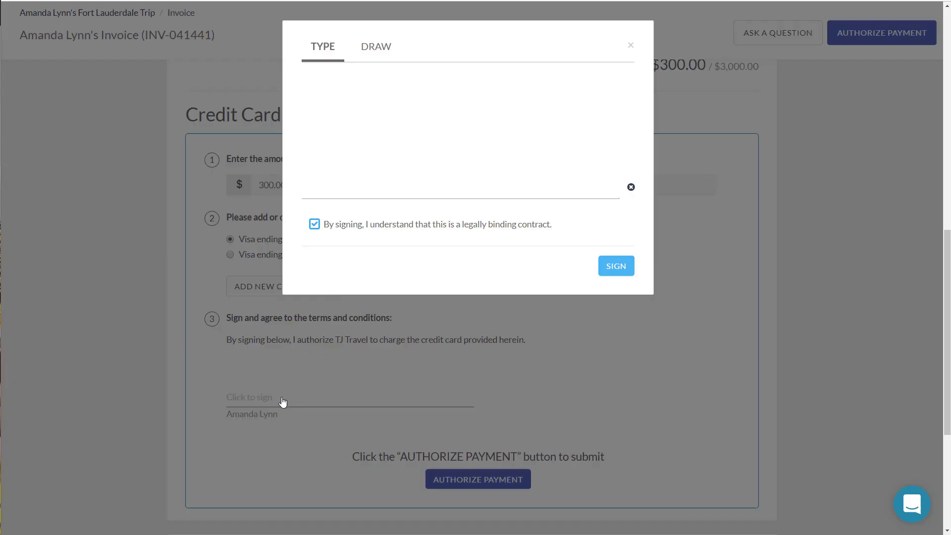
click(389, 57)
mouse_move(341, 183)
mouse_down()
mouse_move(460, 142)
mouse_move(588, 165)
mouse_up()
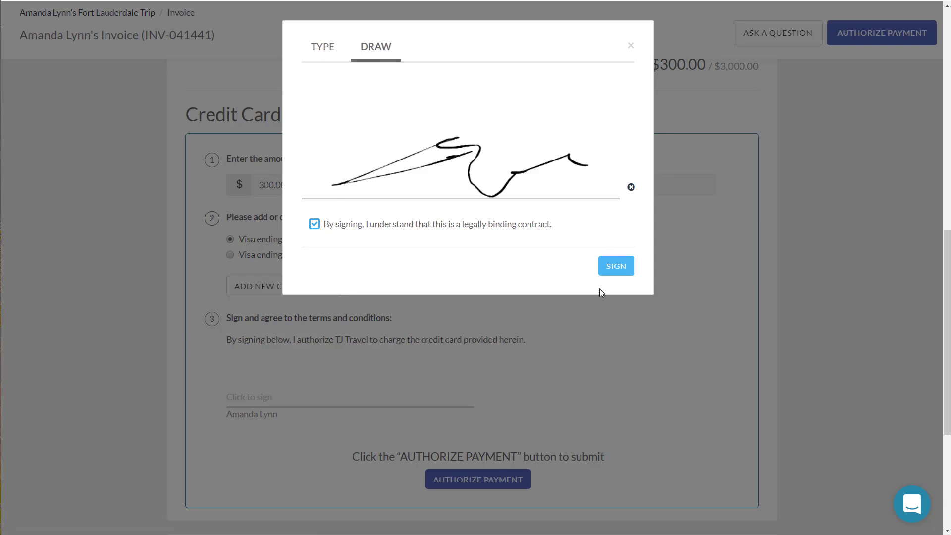
click(624, 258)
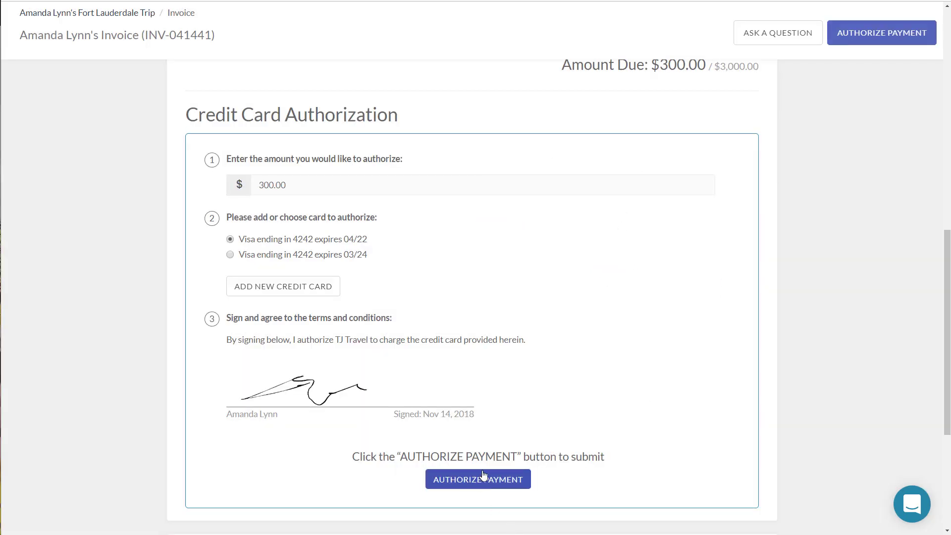
click(525, 480)
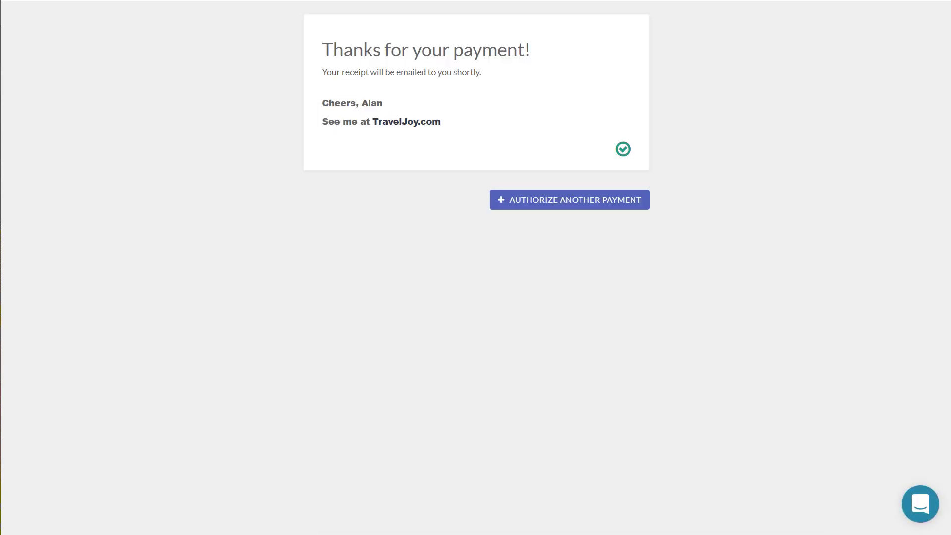
Switch to Gmail, delete the "Your Invoice" email, and return to the Fort Lauderdale trip in TravelJoy.
key(ctrl+shift+Tab)
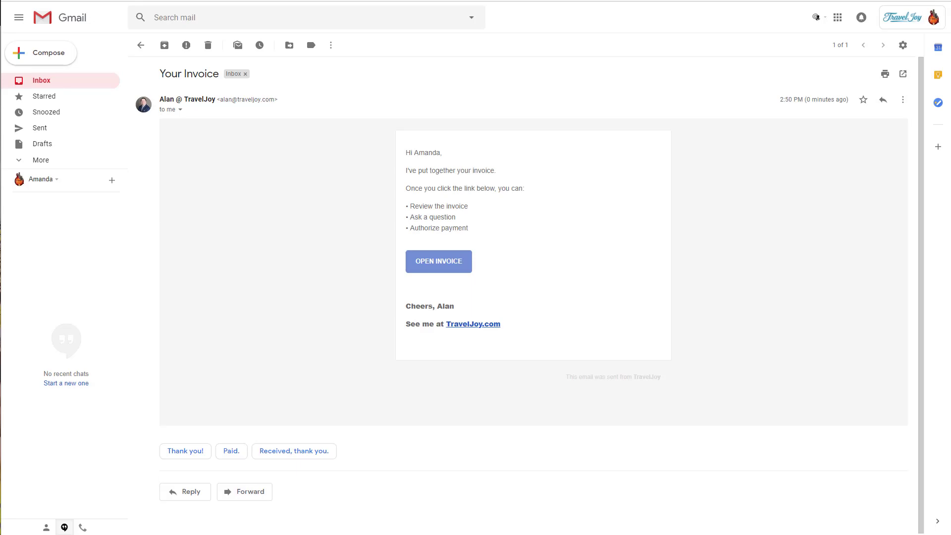
click(208, 46)
click(62, 1)
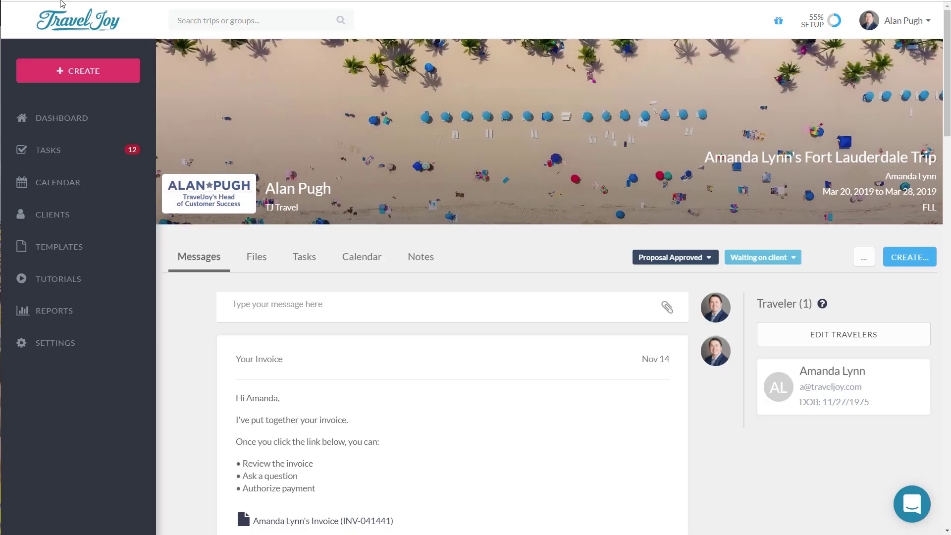
Refresh the trip's messages and review the client's payment authorization message.
click(346, 258)
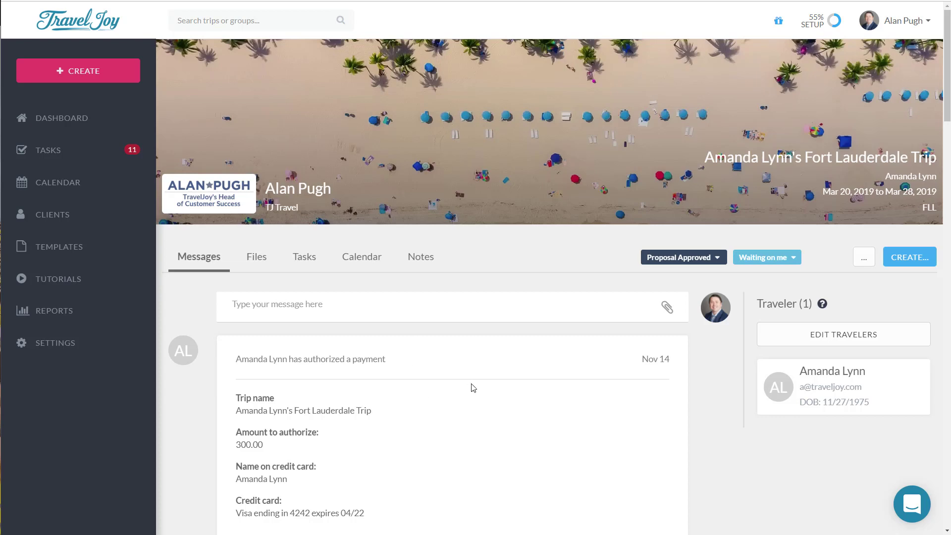
scroll(562, 364, down, 1)
scroll(563, 363, down, 3)
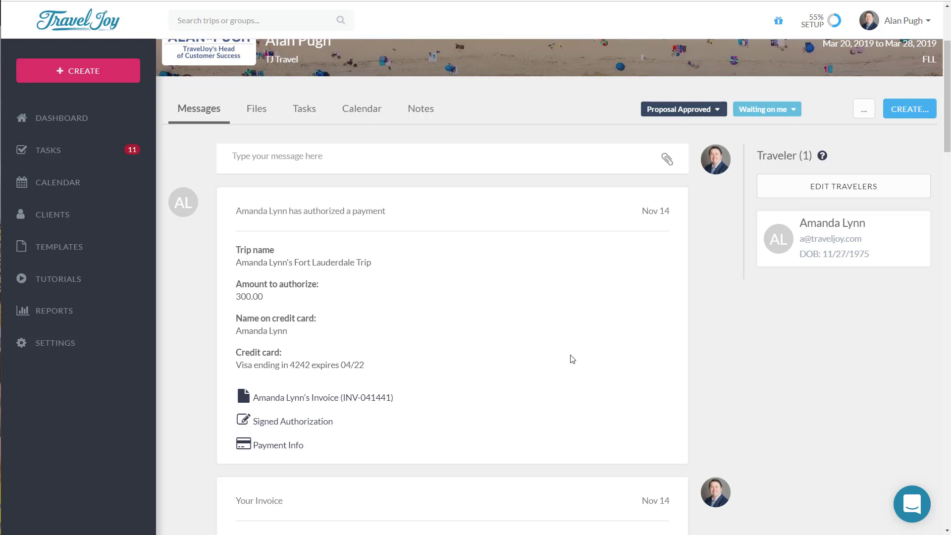
Open the supplier invoice from the trip's files and examine its payment schedule.
click(262, 110)
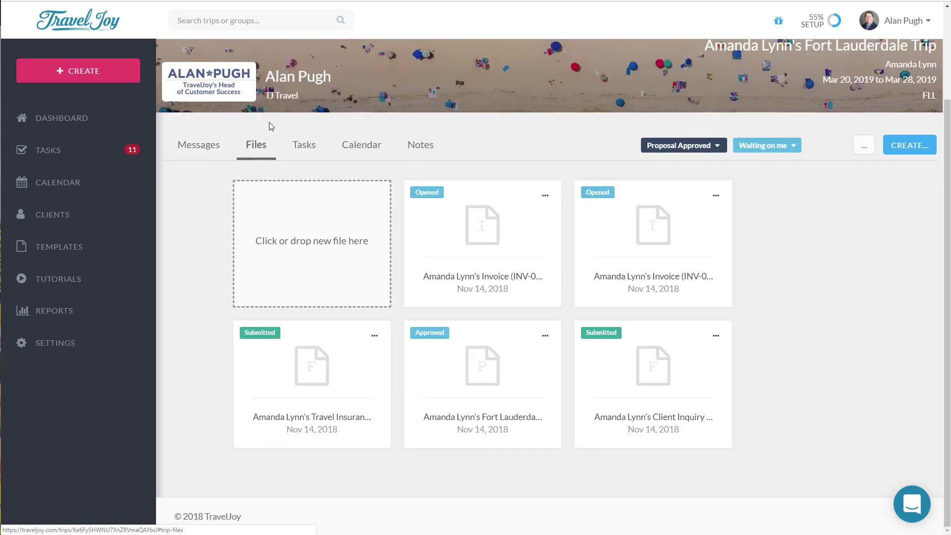
click(486, 245)
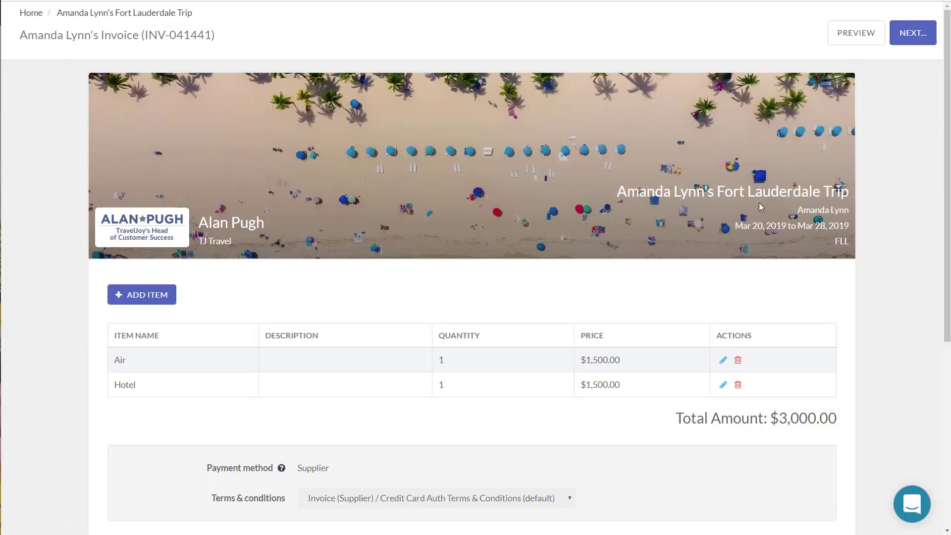
scroll(756, 193, down, 5)
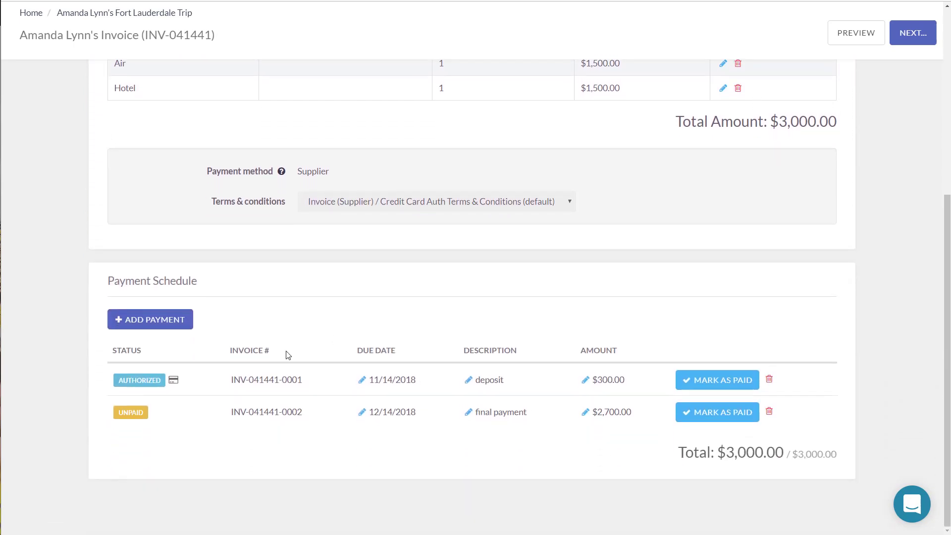
Submit the account password to view the client's credit card details for the authorized deposit payment, and close them.
click(173, 381)
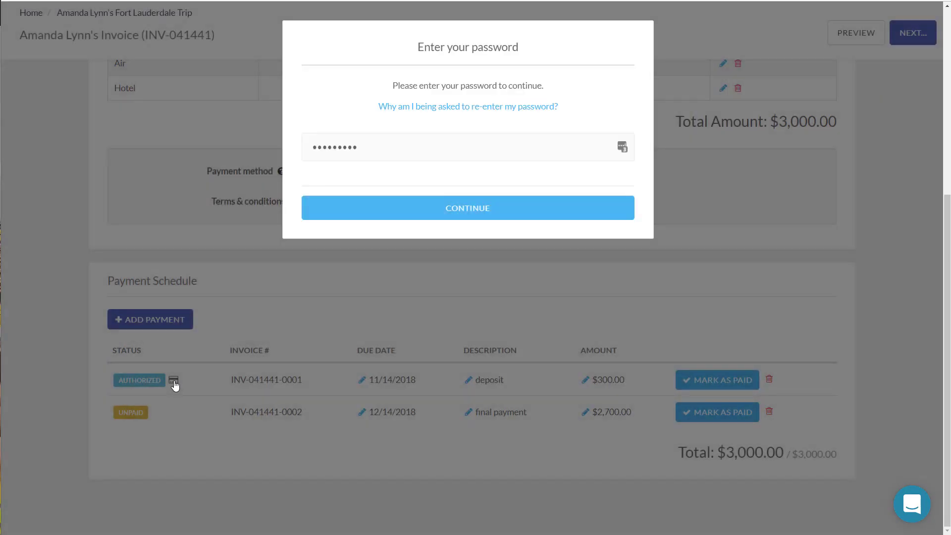
click(467, 208)
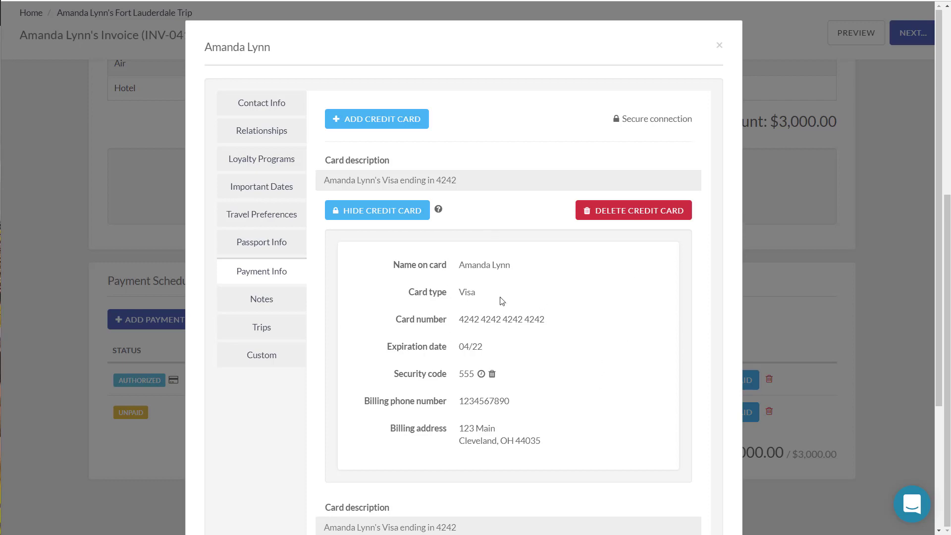
click(856, 309)
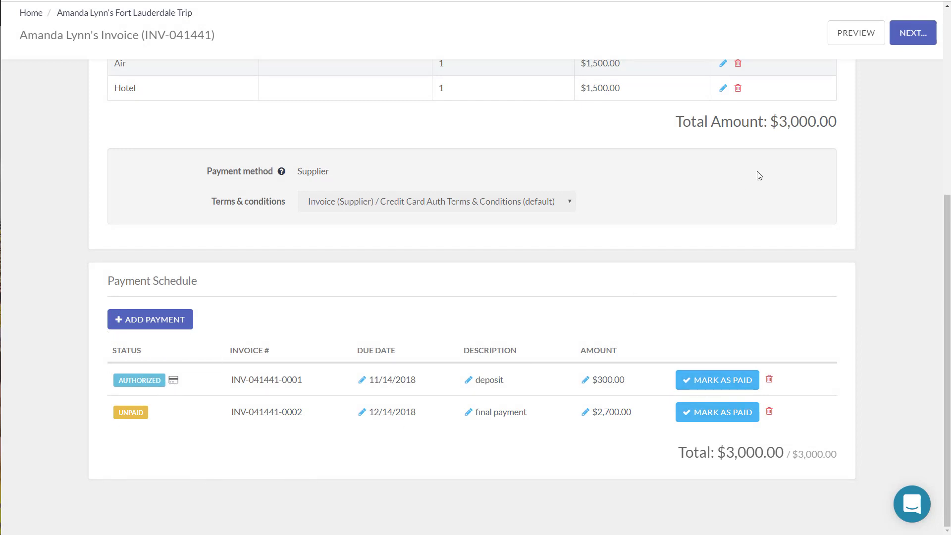
Preview the supplier invoice and its payment schedule as the client sees them, and return to editing.
click(844, 40)
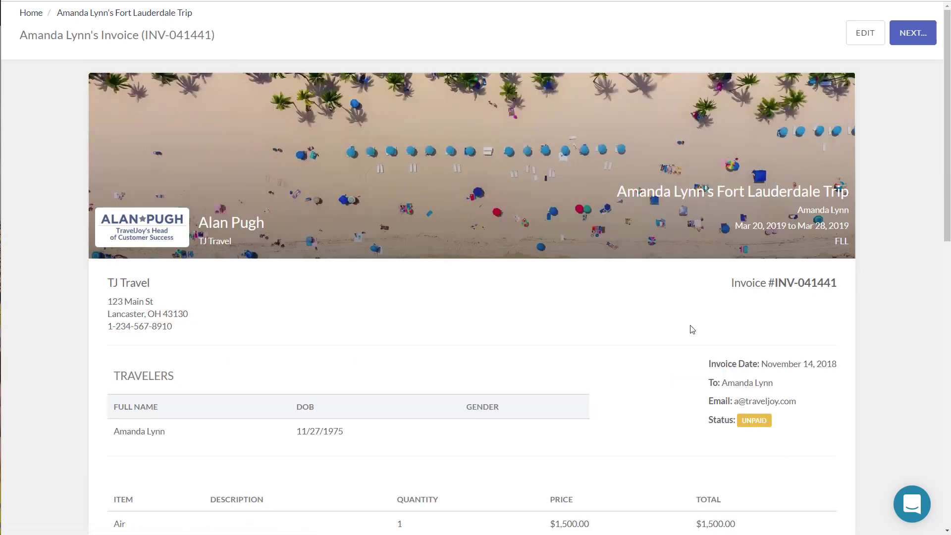
scroll(691, 329, down, 10)
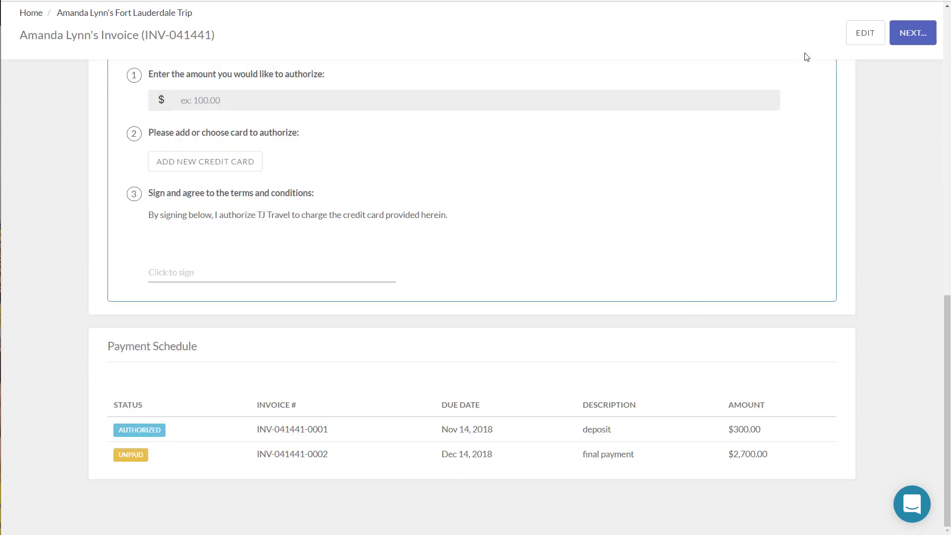
click(864, 36)
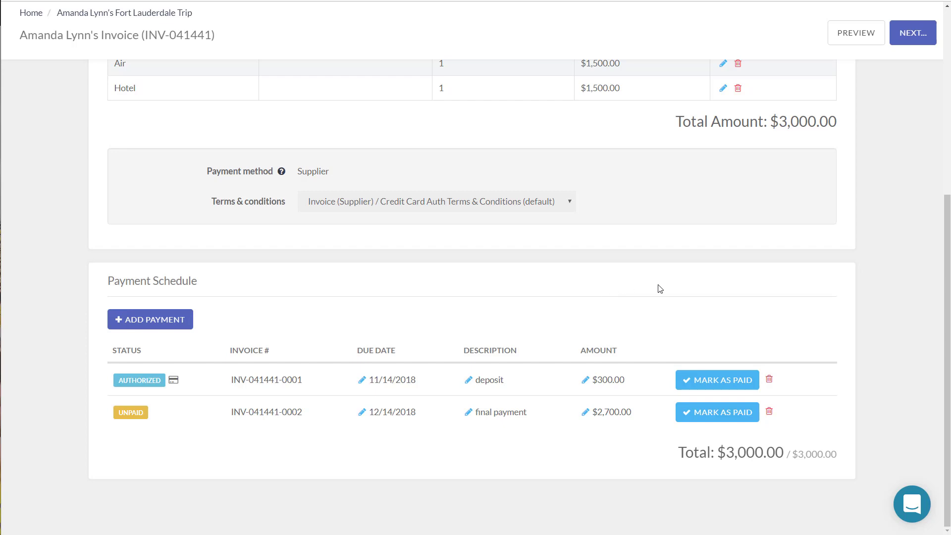
Mark the $300.00 deposit payment as paid on 11/14/2018 with a client receipt sent, and check the previewed payment schedule.
click(728, 382)
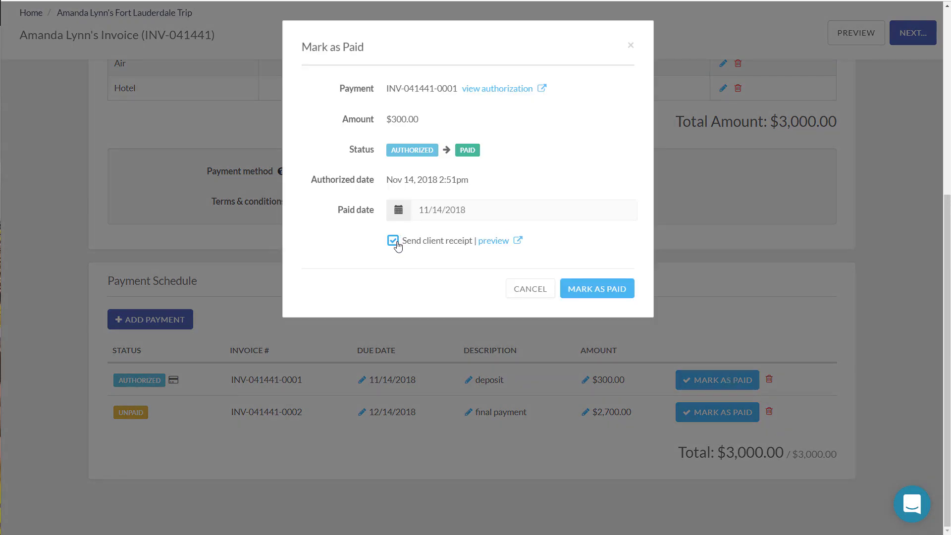
click(601, 295)
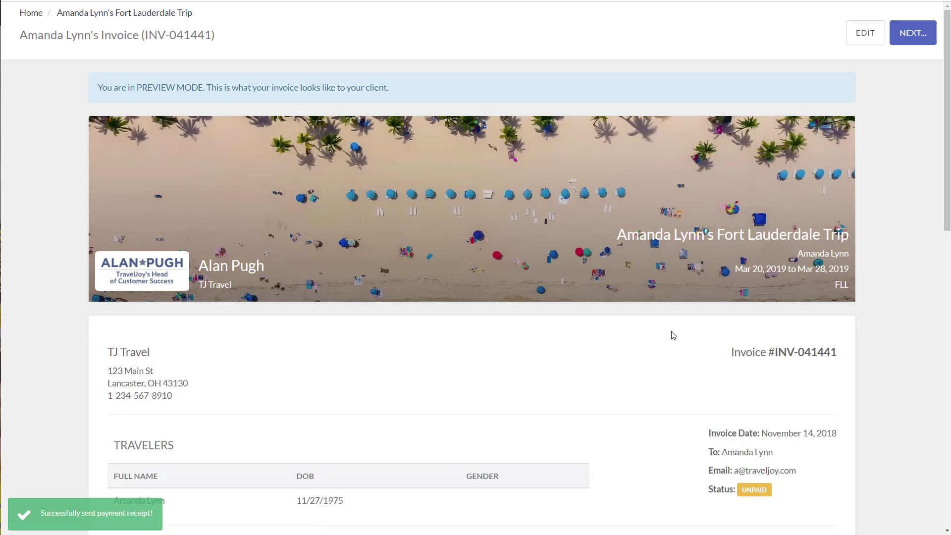
scroll(671, 337, down, 10)
scroll(669, 344, down, 1)
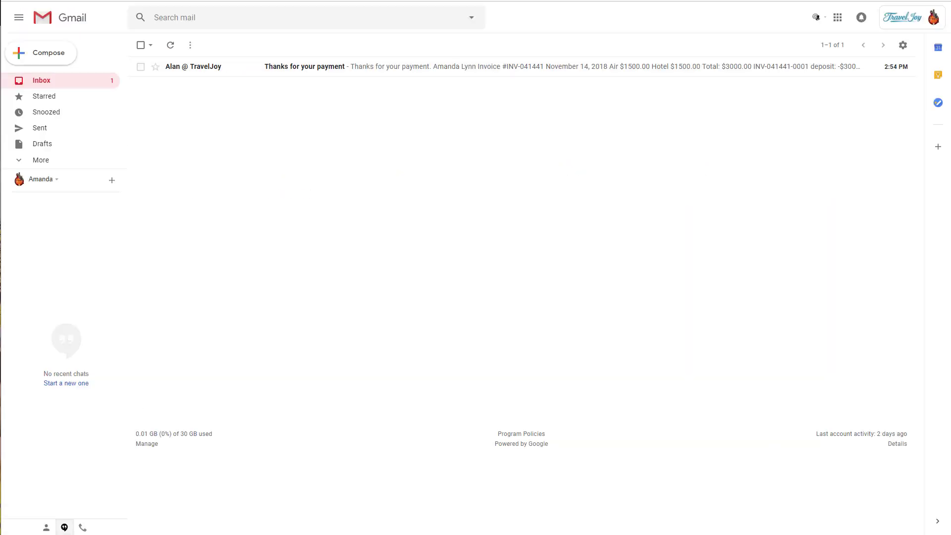
In Gmail, read the "Thanks for your payment" receipt email and delete it.
click(410, 66)
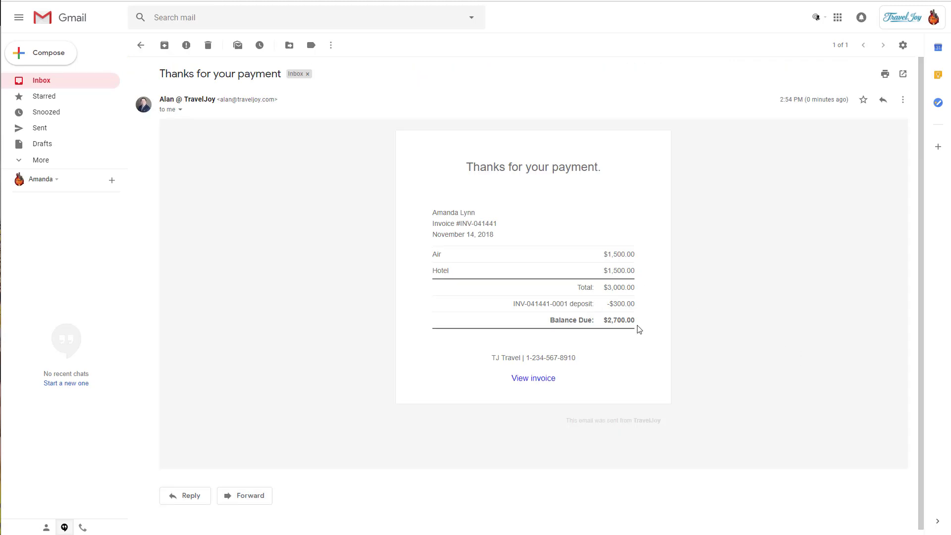
click(208, 45)
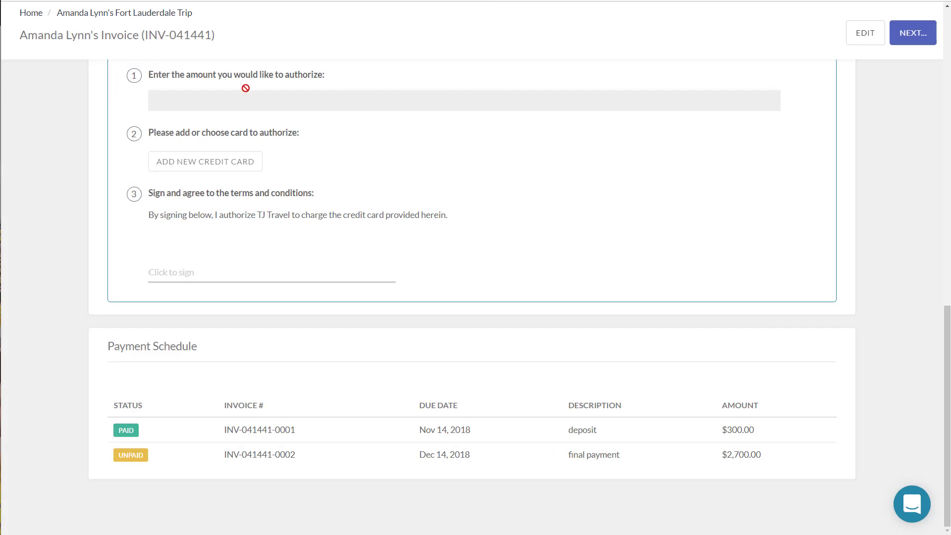
Return to the TravelJoy dashboard and open the tutorials page to read its webinar and Help Center recommendations.
click(30, 16)
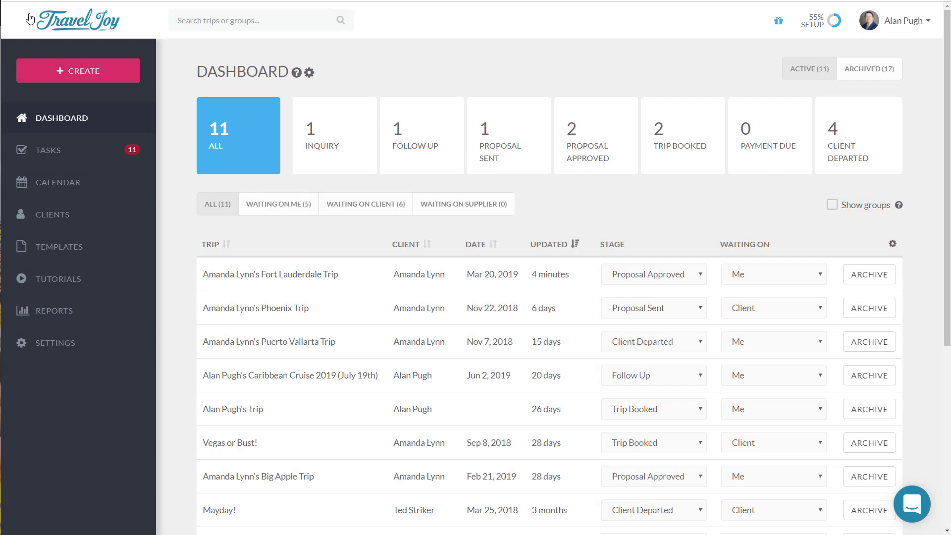
click(73, 280)
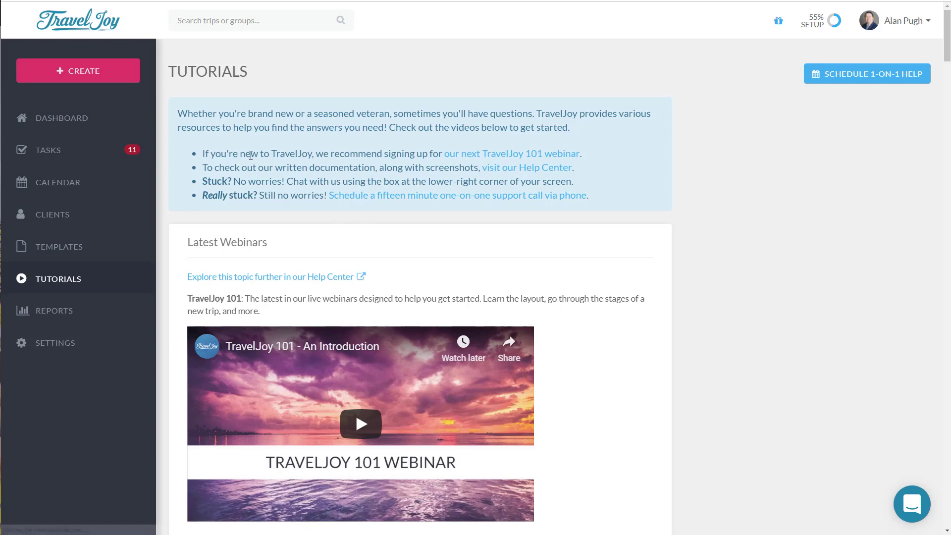
drag(250, 155, 606, 155)
click(614, 150)
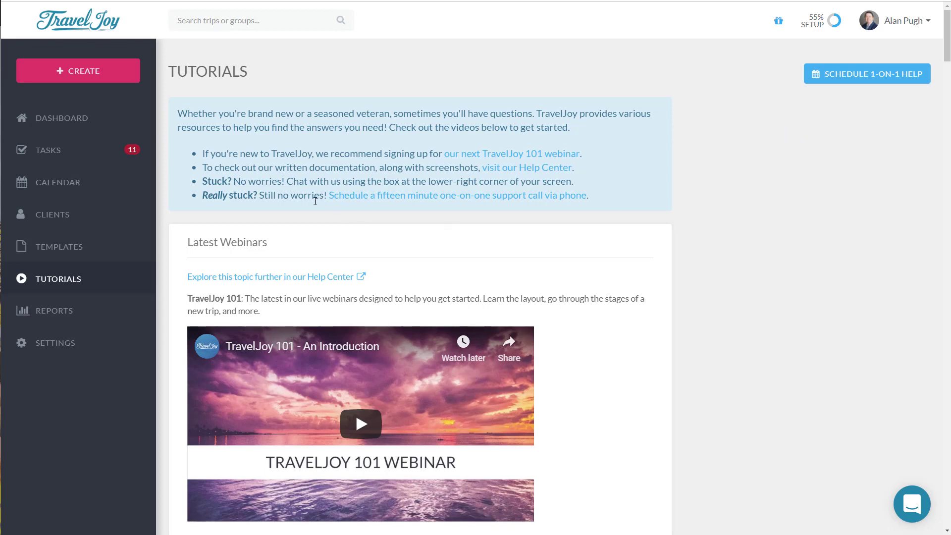
drag(276, 169, 655, 163)
click(654, 163)
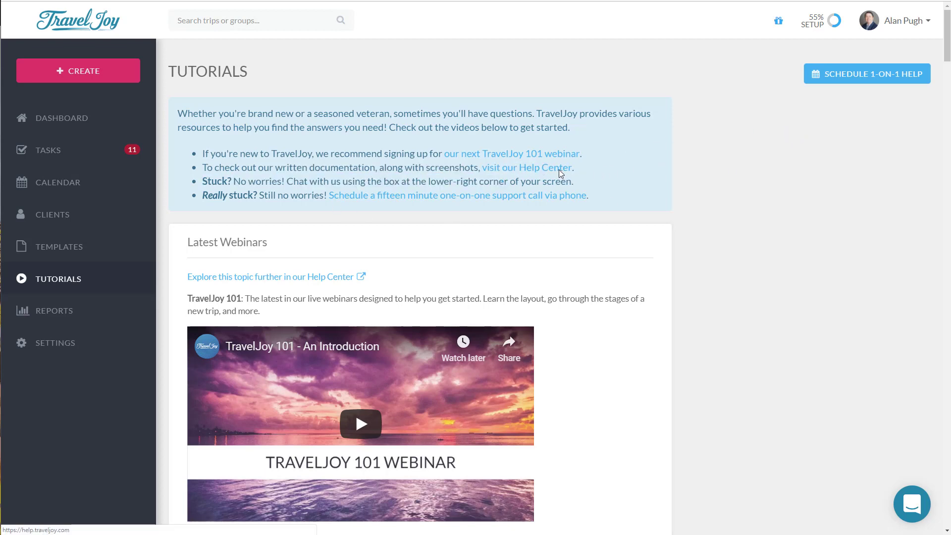
Open the Help Center in a new browser tab and browse its article collections.
right_click(558, 169)
click(594, 178)
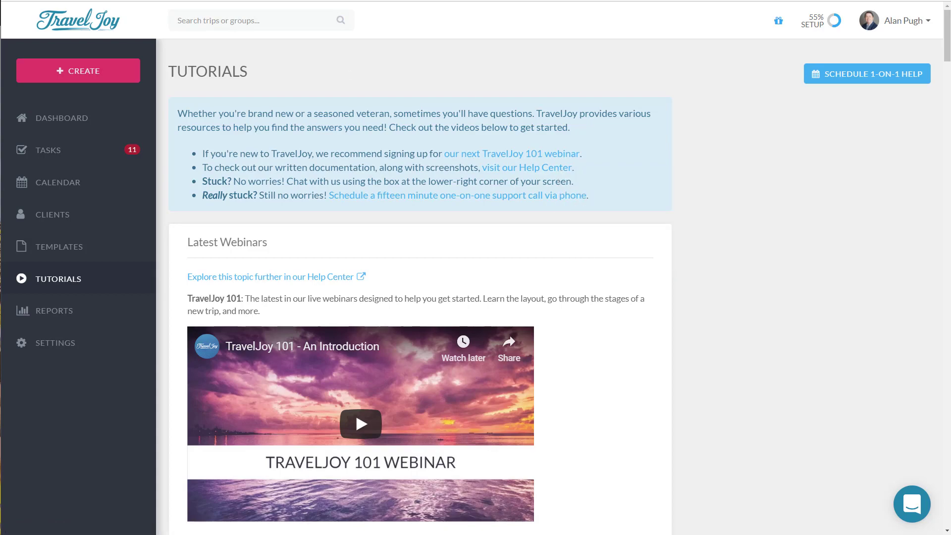
click(297, 1)
scroll(663, 340, down, 5)
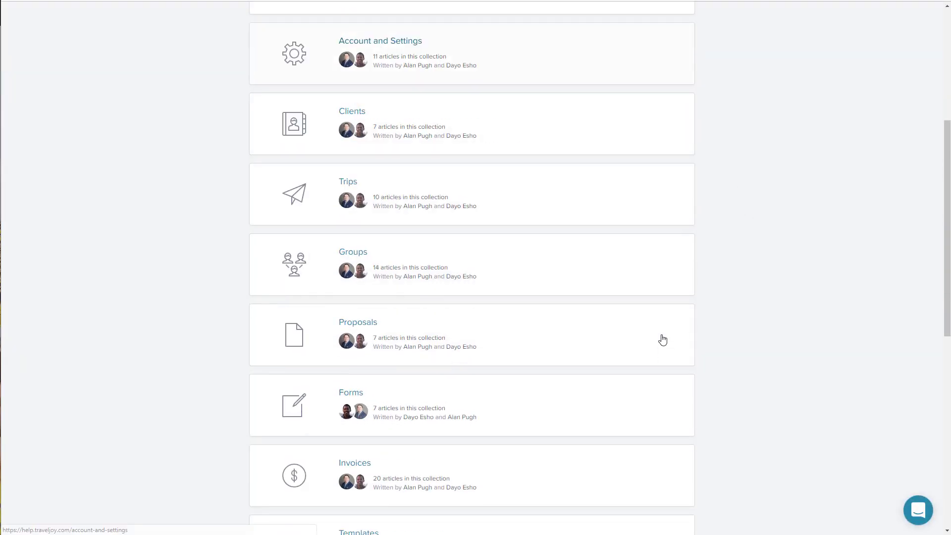
Search the Help Center for "outside" and read the article "Record a payment made outside of TravelJoy".
scroll(663, 339, down, 2)
scroll(664, 313, up, 7)
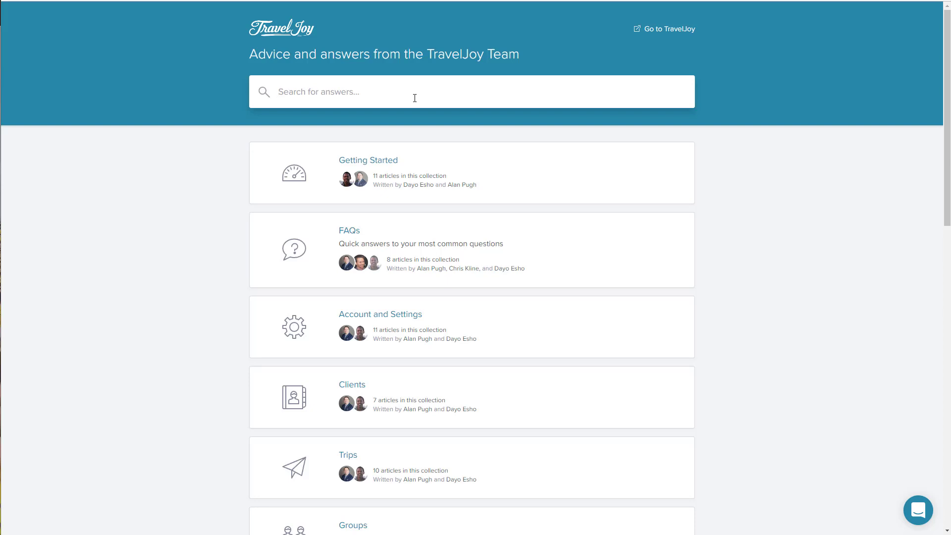
text(outside)
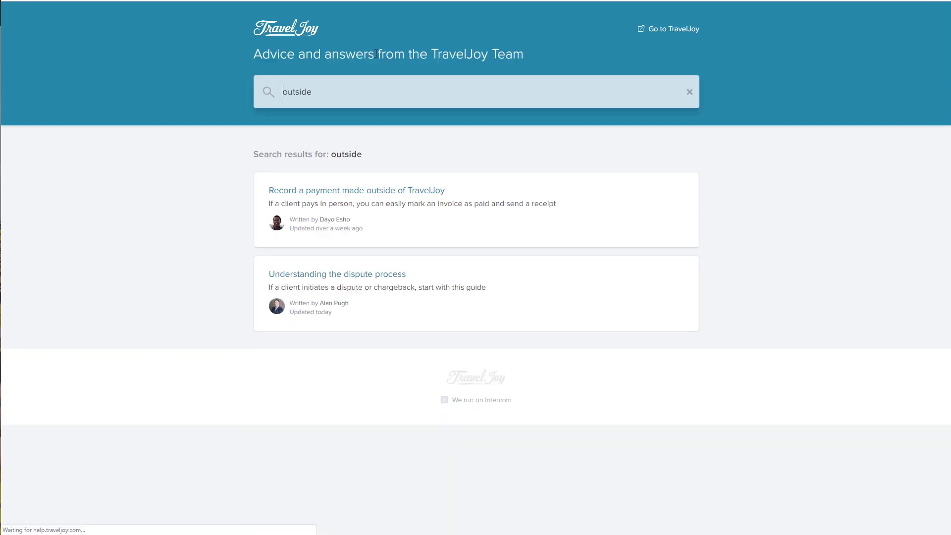
click(366, 194)
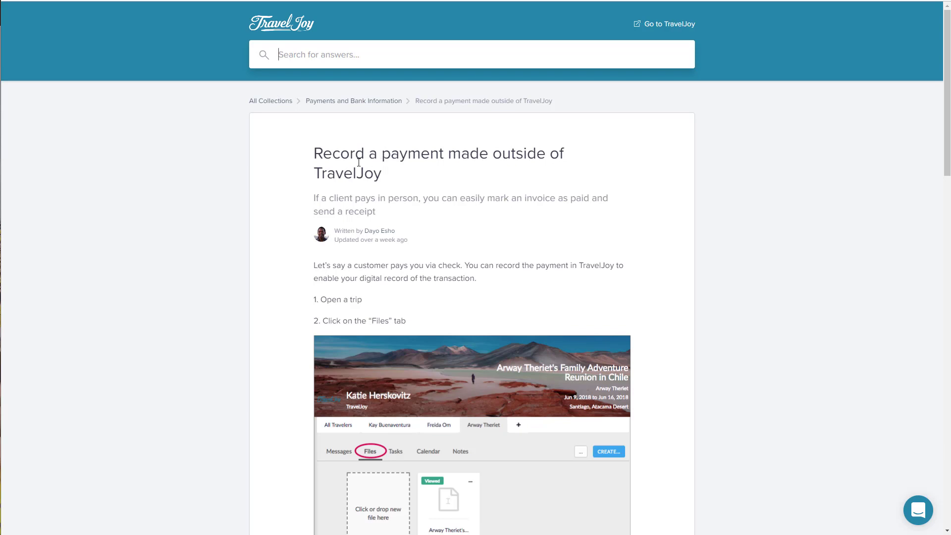
scroll(395, 297, down, 9)
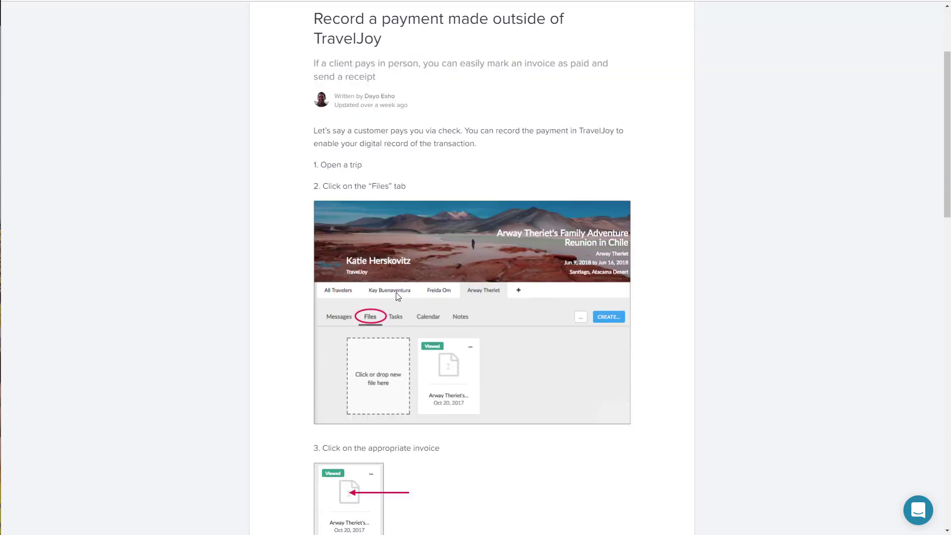
scroll(396, 295, down, 10)
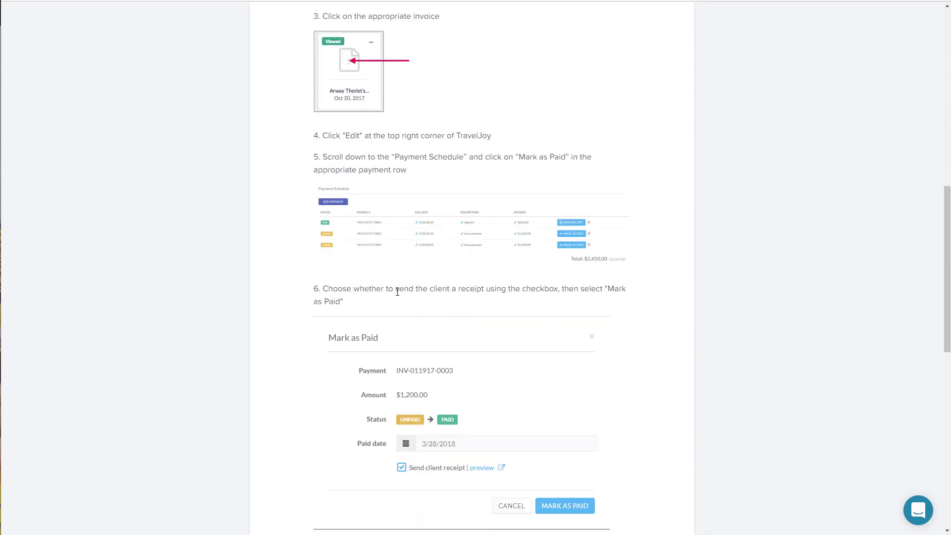
scroll(399, 283, down, 4)
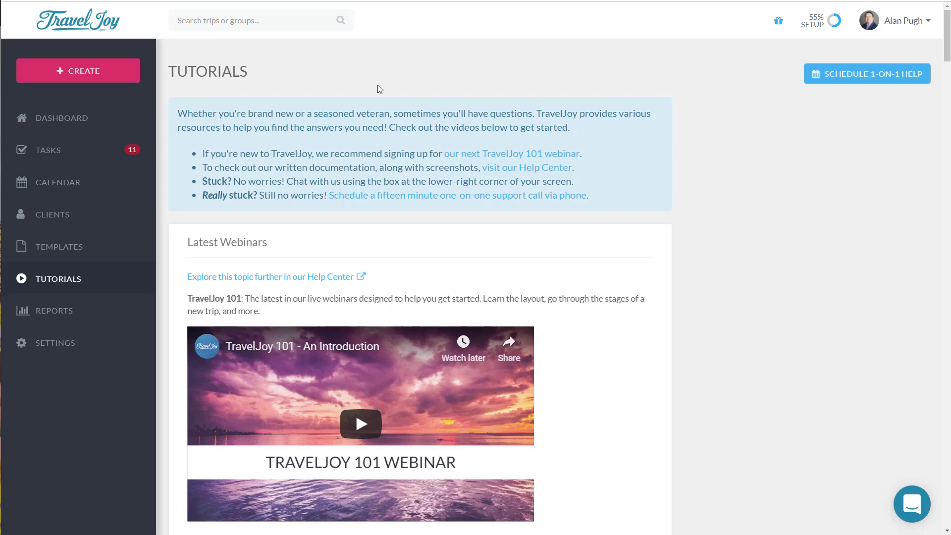
Return to the TravelJoy tutorials page and browse its webinar, personalization, payment and invoicing videos.
scroll(713, 261, down, 2)
scroll(711, 261, down, 20)
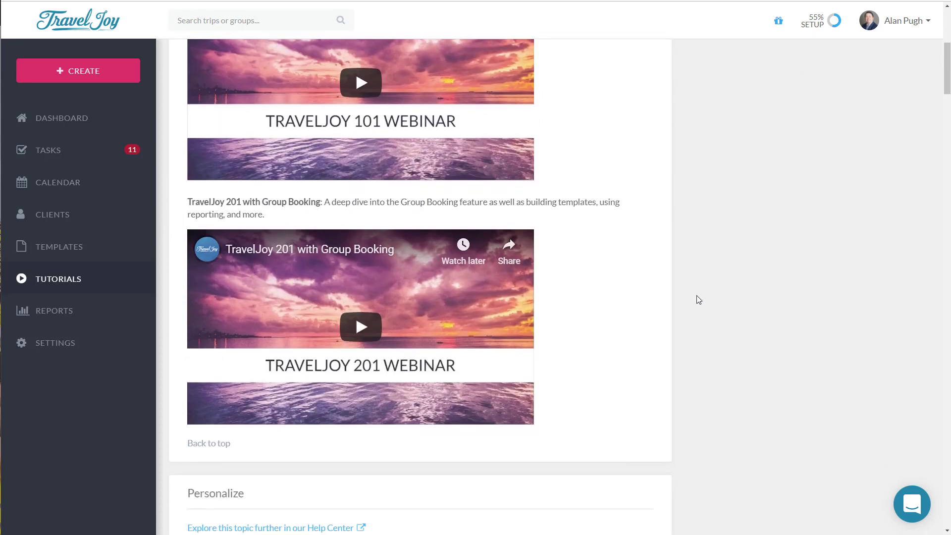
scroll(699, 292, down, 20)
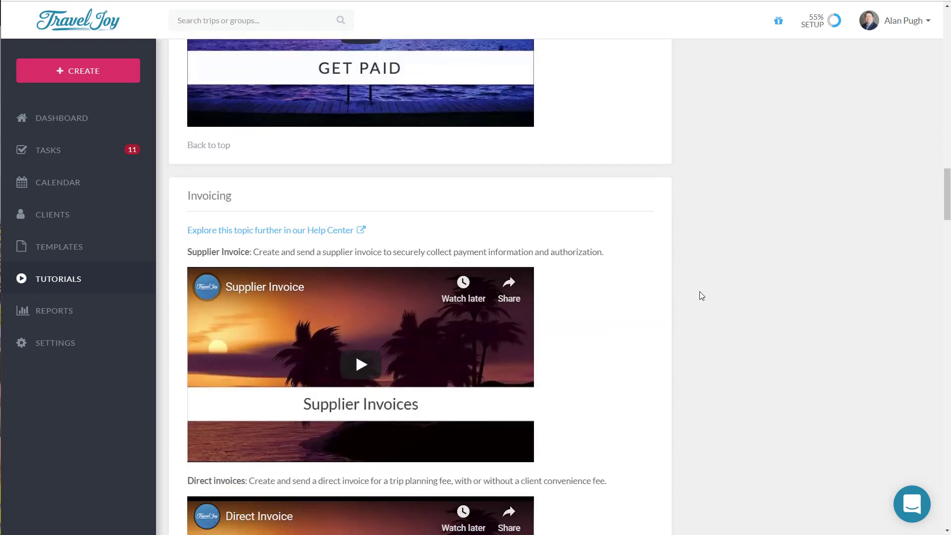
scroll(706, 292, up, 20)
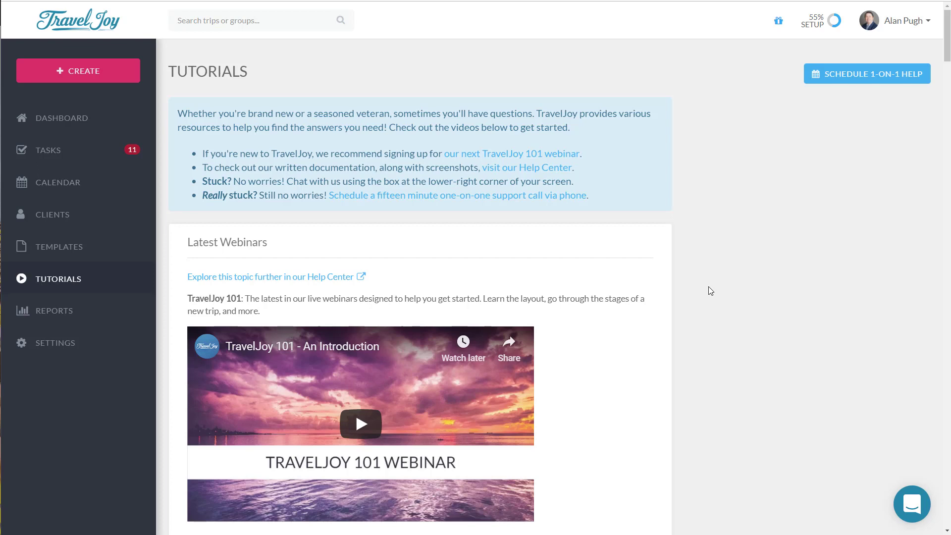
Review the tutorials page's support options, checking the chat messenger and the fifteen-minute one-on-one support call note.
drag(255, 181, 607, 185)
click(721, 221)
click(916, 503)
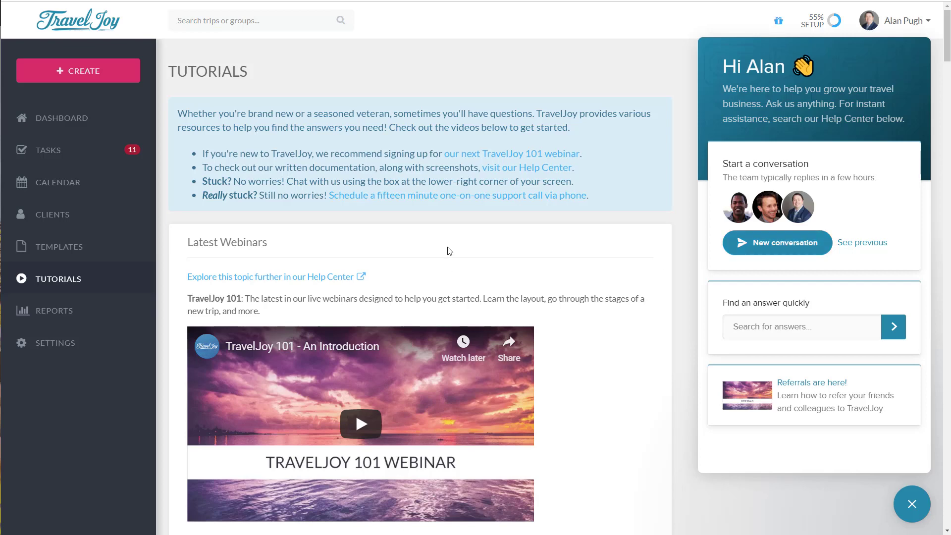
click(916, 500)
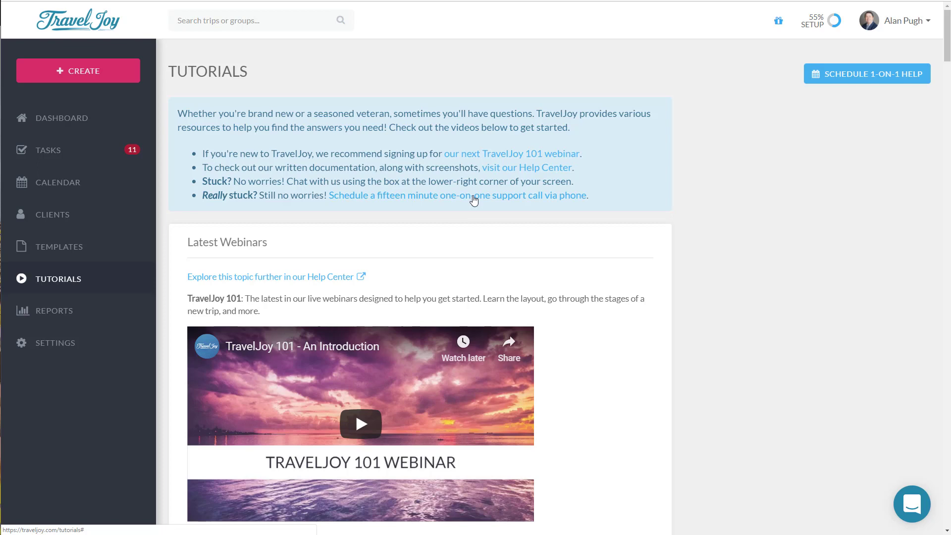
drag(277, 195, 818, 309)
click(404, 220)
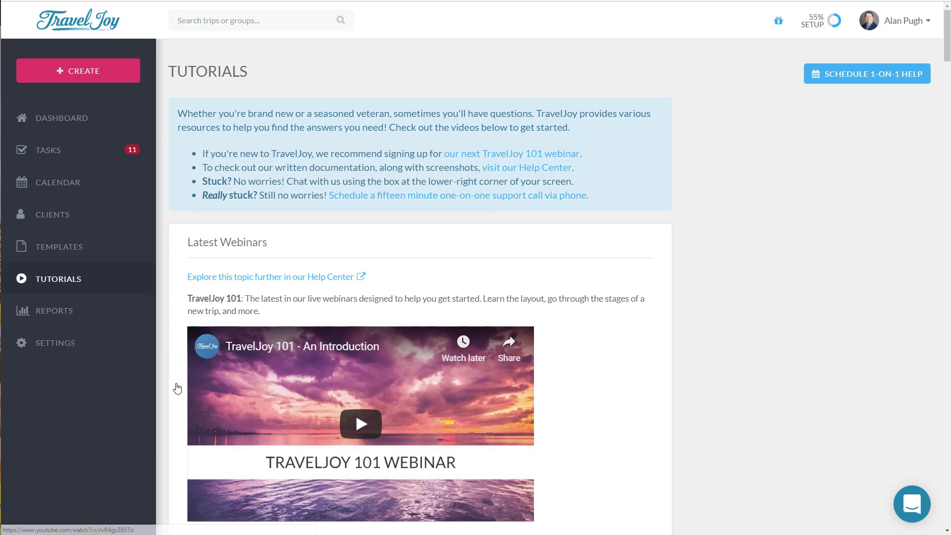
Open the membership settings and review the Monthly, Annual and 3-year plans with their prices and savings.
click(59, 344)
scroll(81, 401, down, 3)
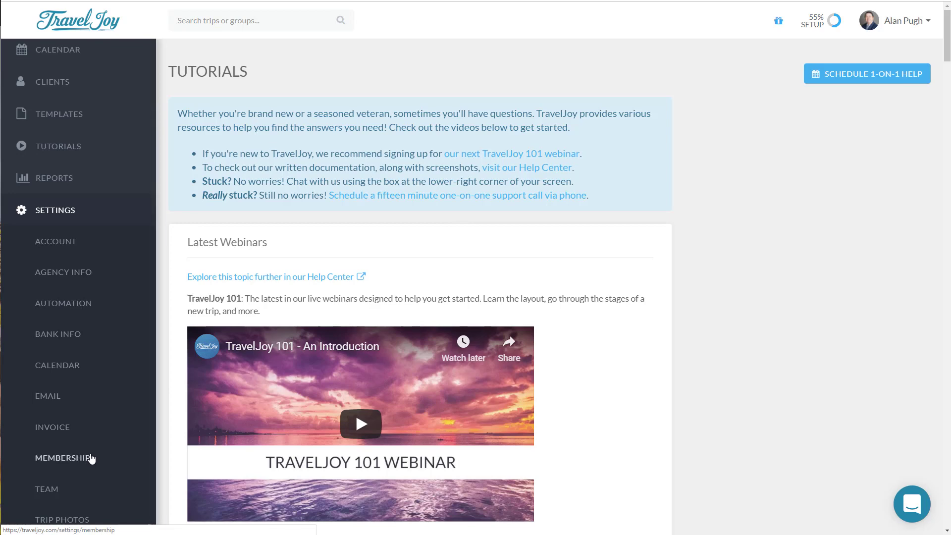
click(86, 461)
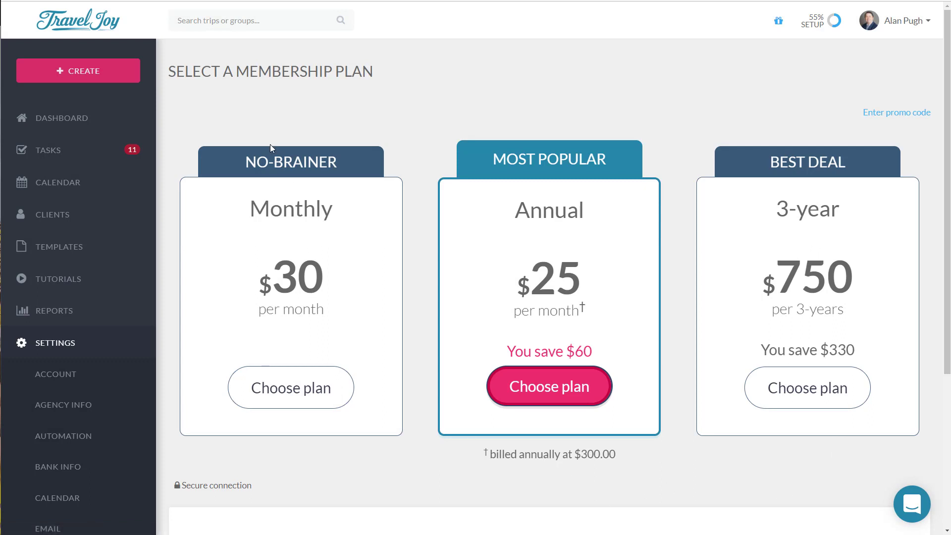
drag(246, 203, 361, 213)
click(362, 216)
drag(854, 353, 742, 345)
click(713, 294)
Apply the promo code TJROCKS to the membership plans.
click(901, 115)
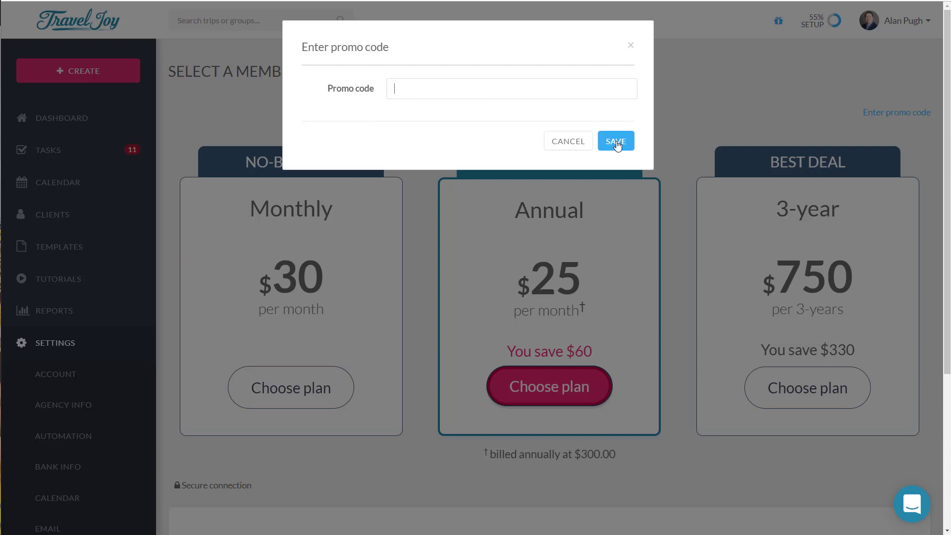
text(TJROCKS)
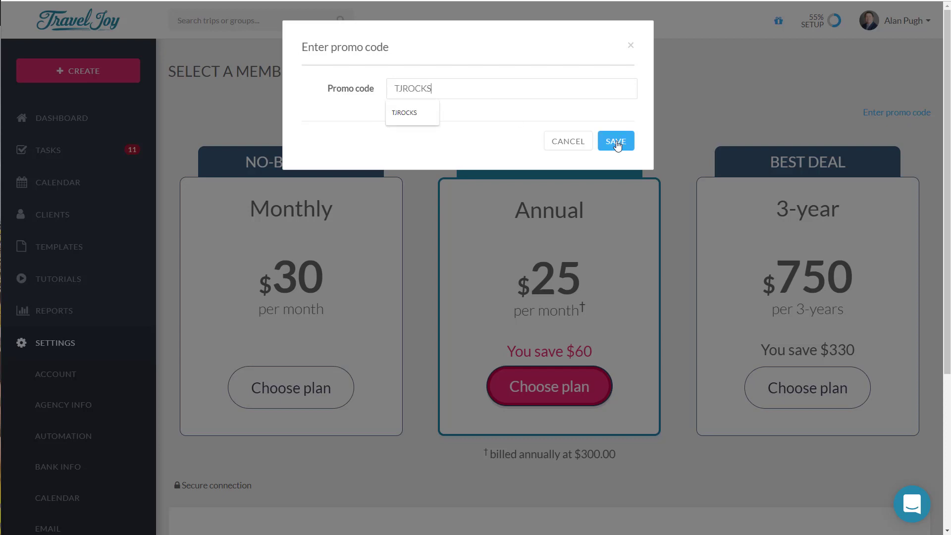
click(616, 143)
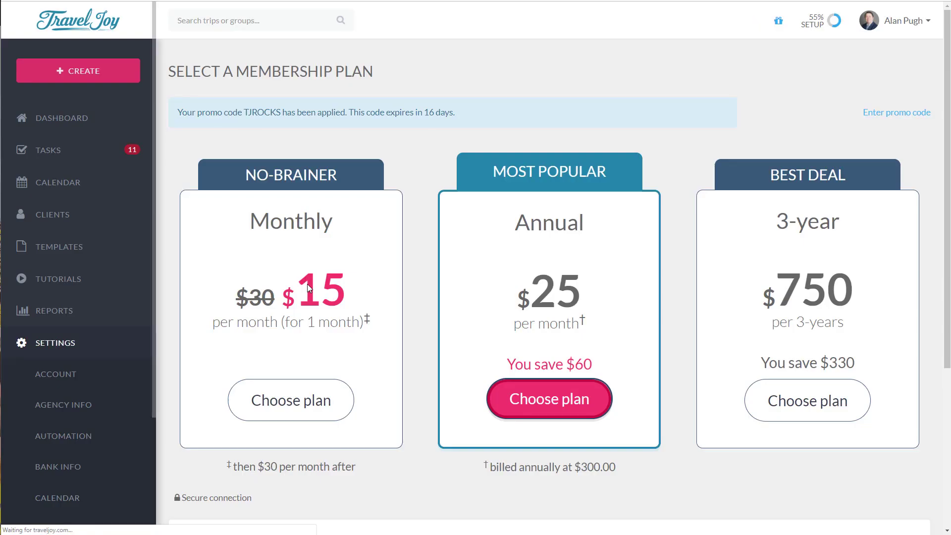
Review the Monthly plan's discounted price, its duration and the rate that follows, and open the support chat messenger.
drag(306, 288, 341, 285)
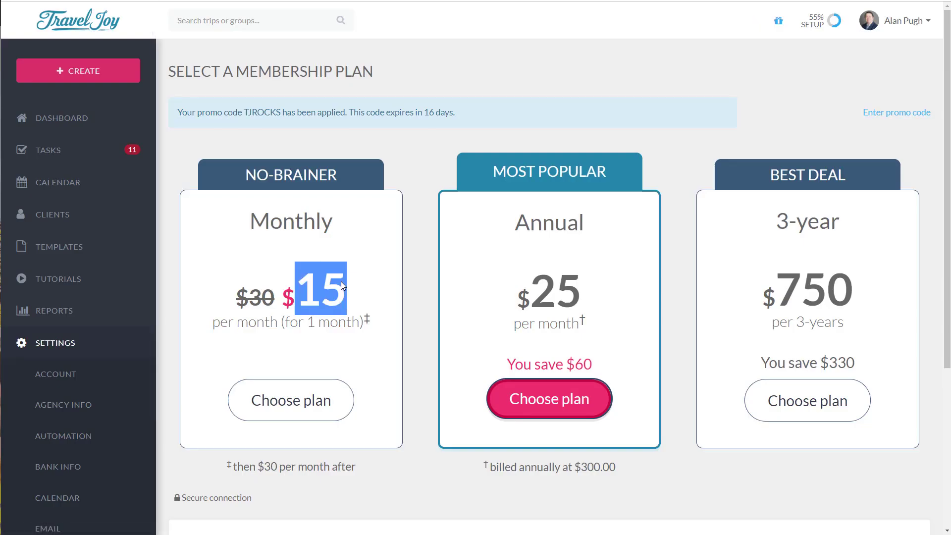
drag(298, 320, 353, 325)
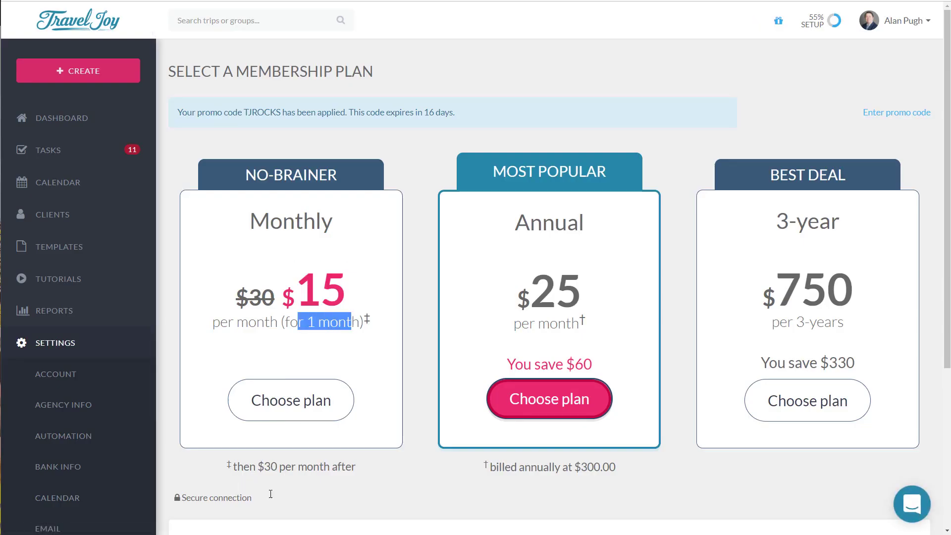
click(330, 472)
drag(352, 471, 270, 470)
click(381, 475)
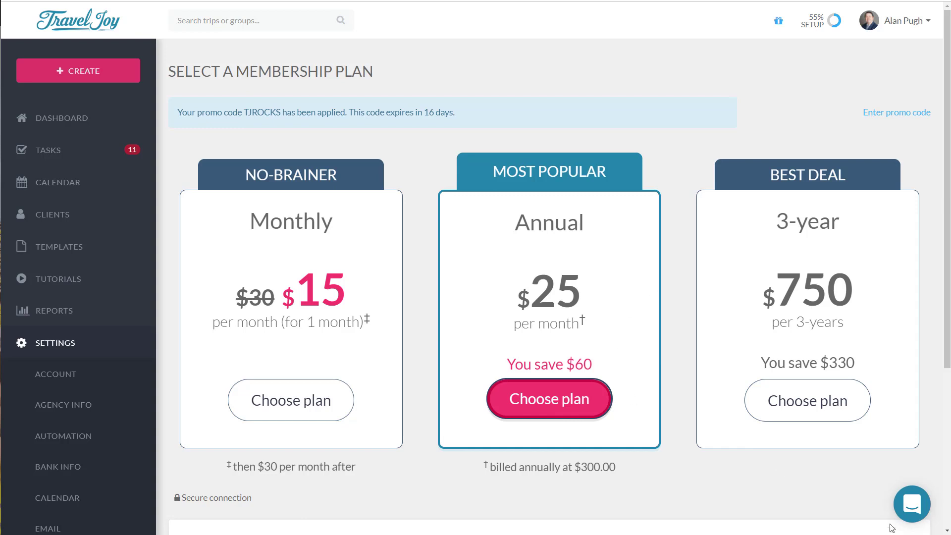
click(909, 506)
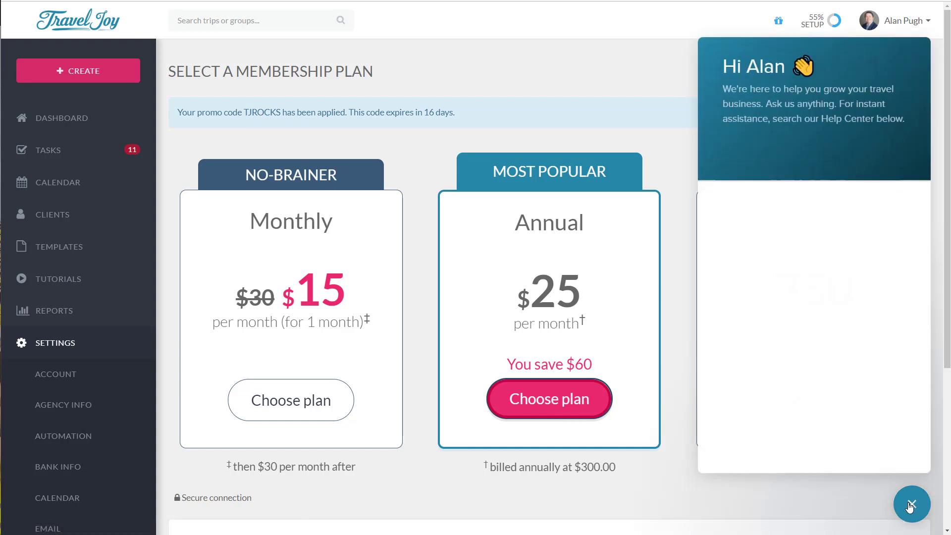